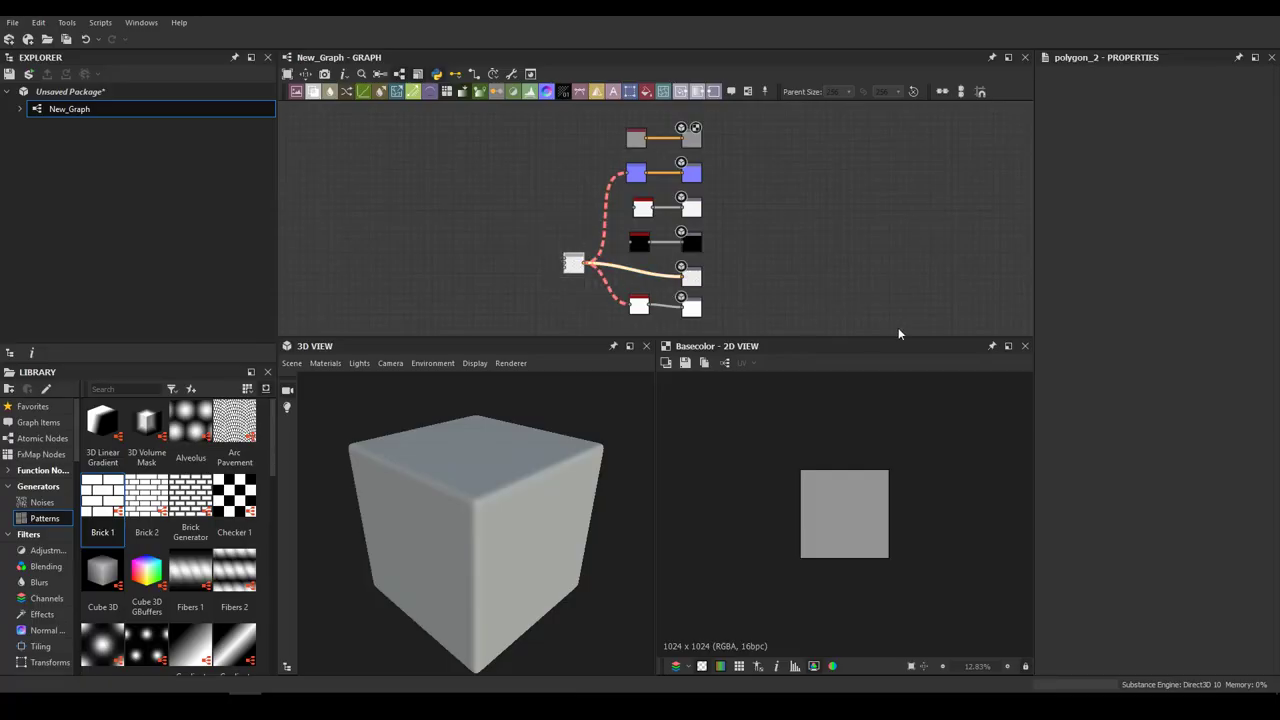
Align the Histogram Range, Ambient Occlusion and AO output nodes with the other nodes in their columns
click(866, 261)
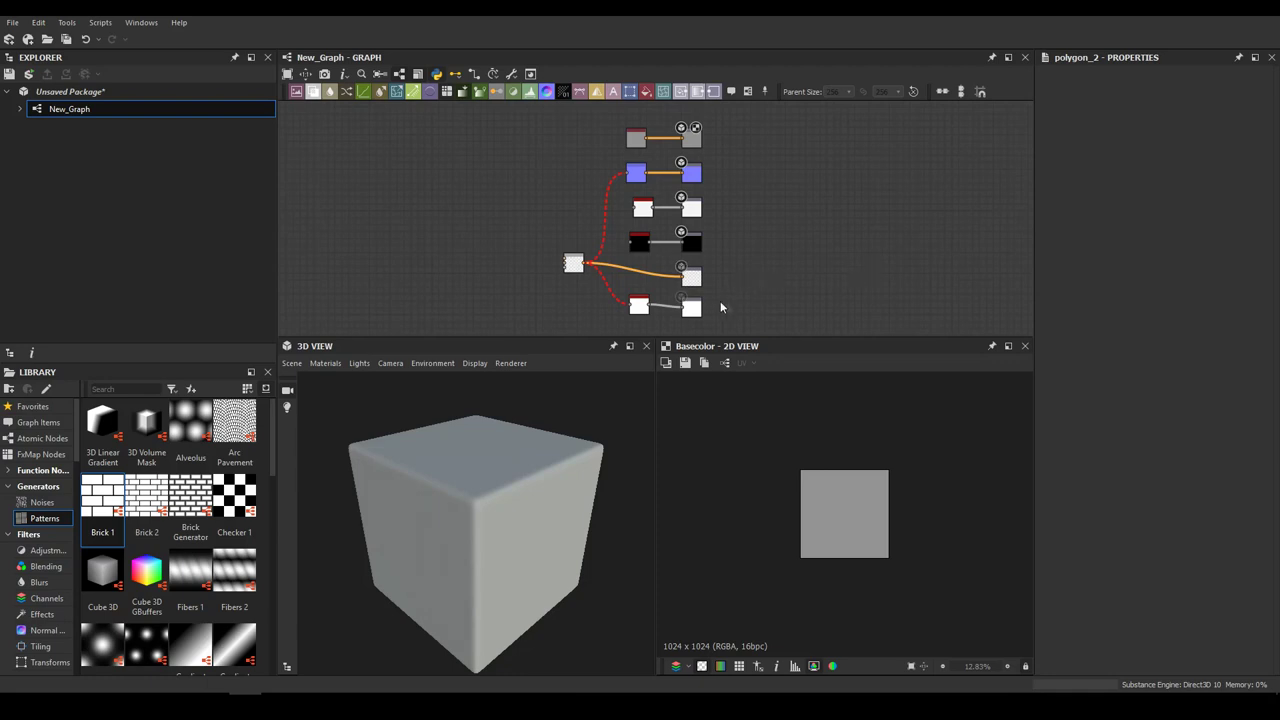
drag(745, 315, 680, 126)
click(645, 209)
drag(646, 210, 642, 247)
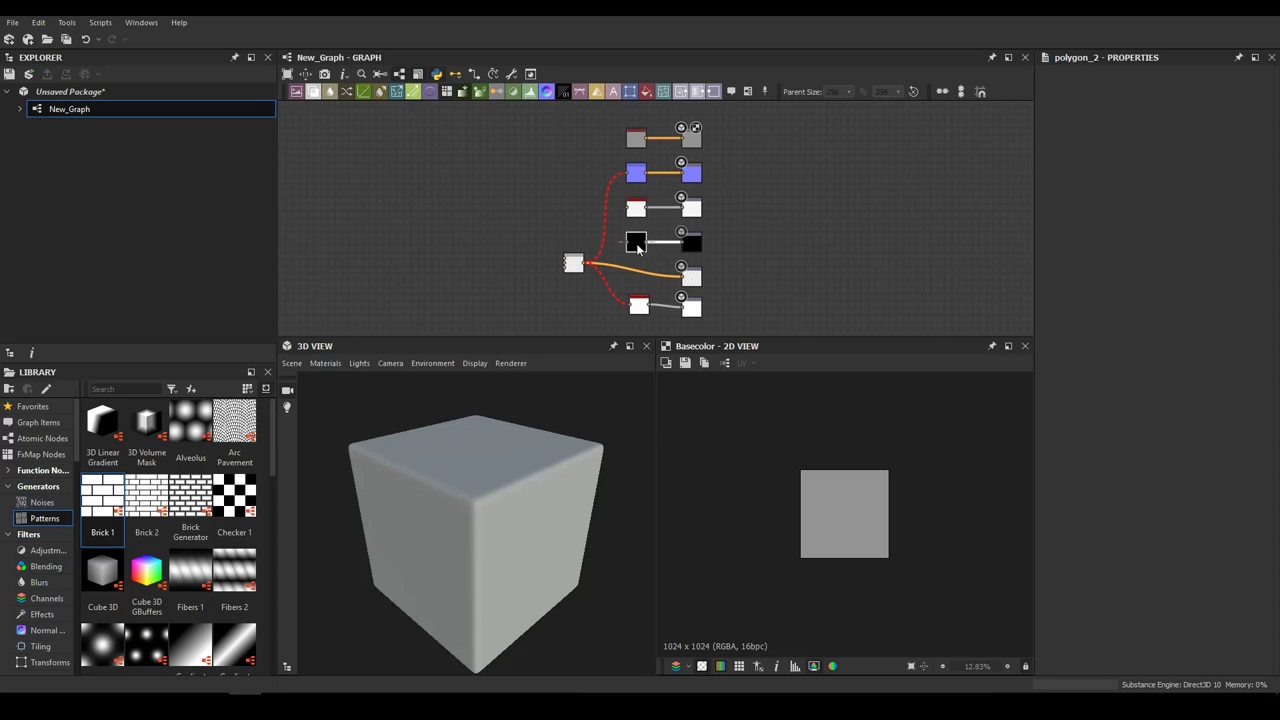
drag(639, 308, 636, 309)
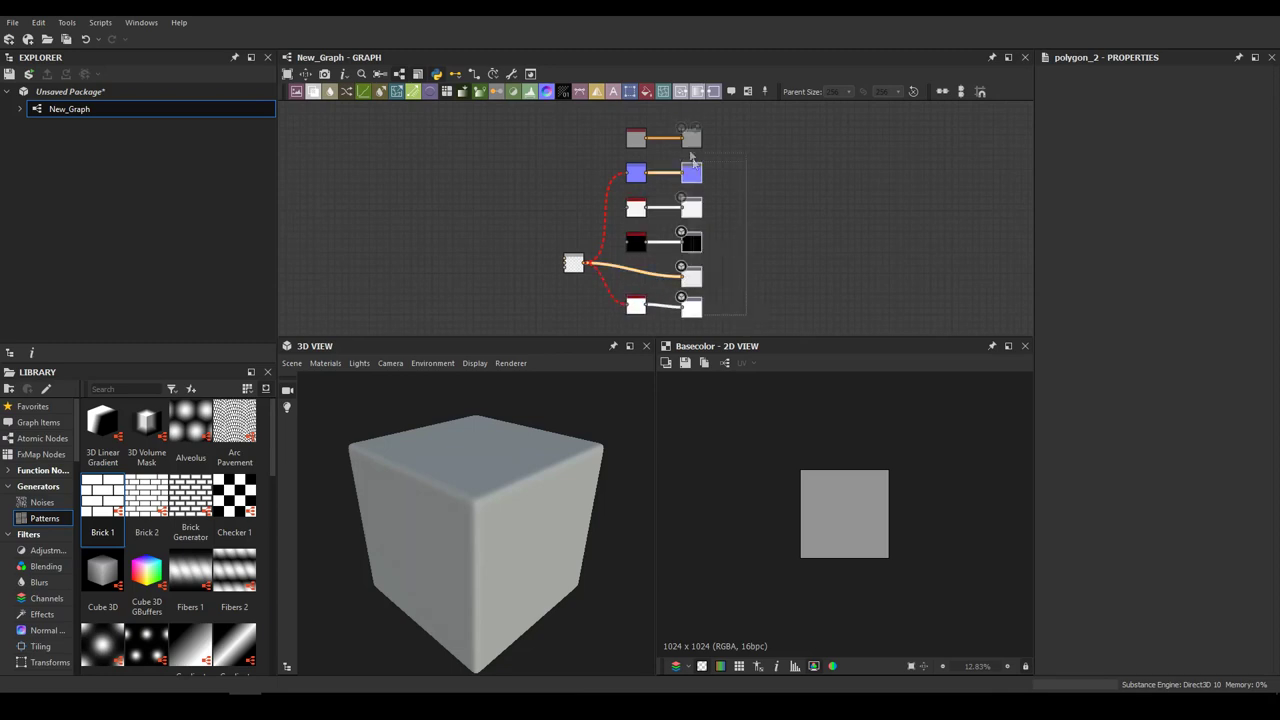
click(695, 311)
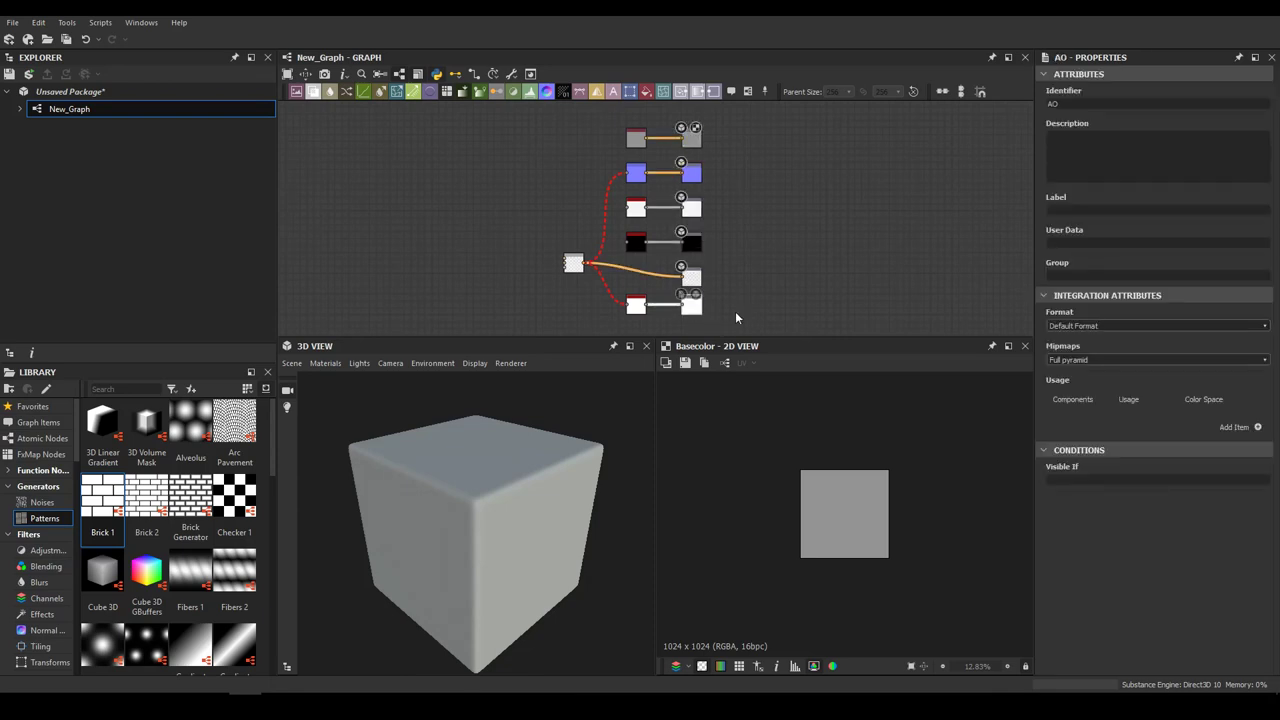
Add a StylizerNode to the graph and place it beside the Blend node, ahead of it in the chain
middle_drag(740, 306, 802, 290)
scroll(715, 272, up, 2)
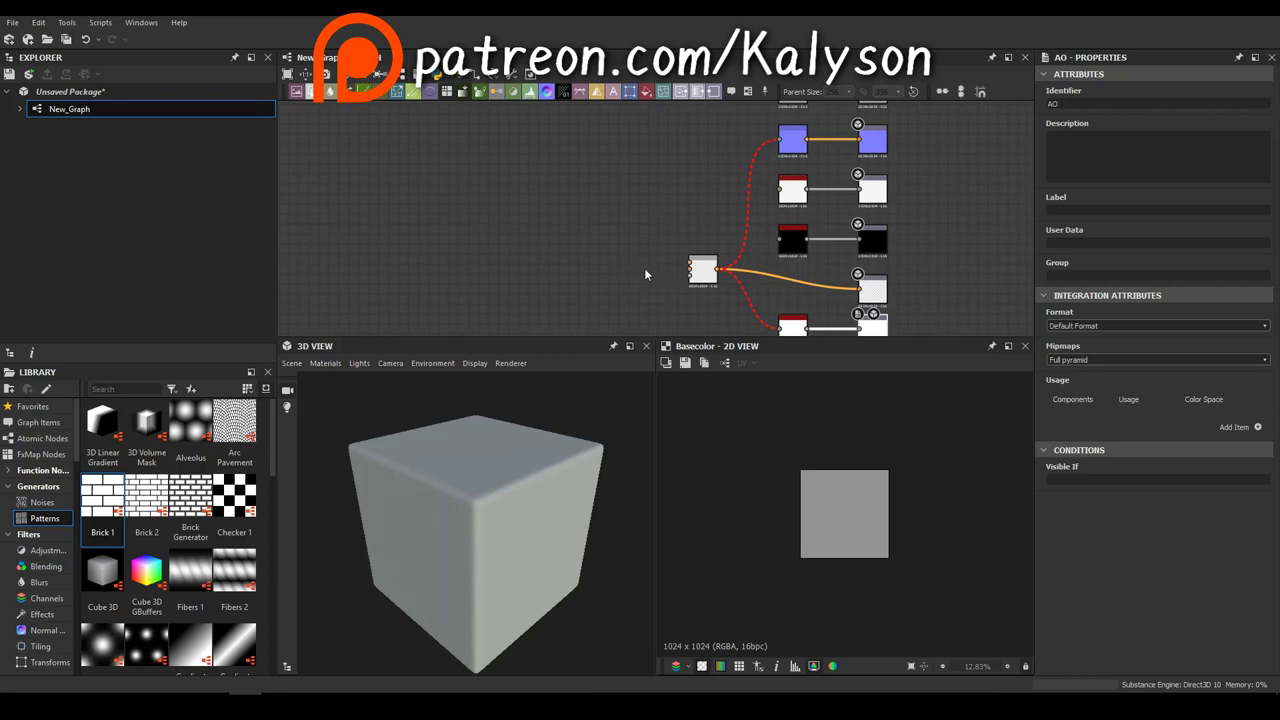
click(704, 268)
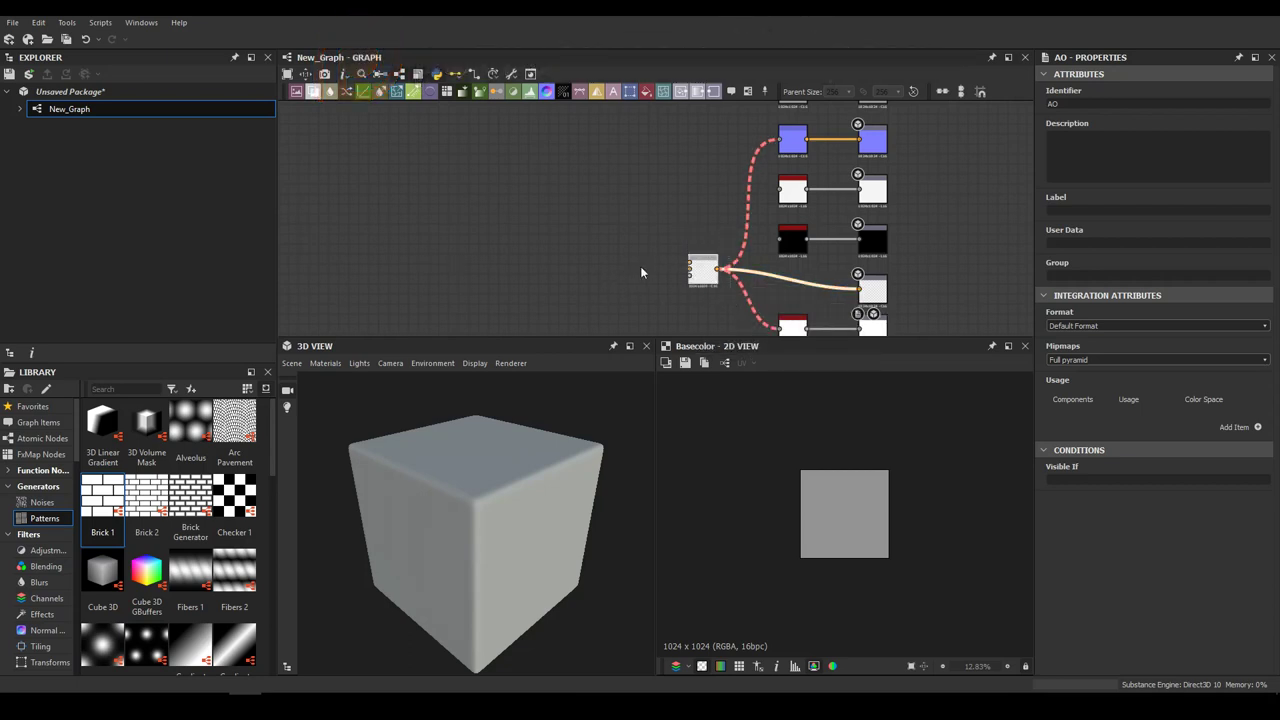
click(557, 250)
key(space)
text(stylizer)
key(Return)
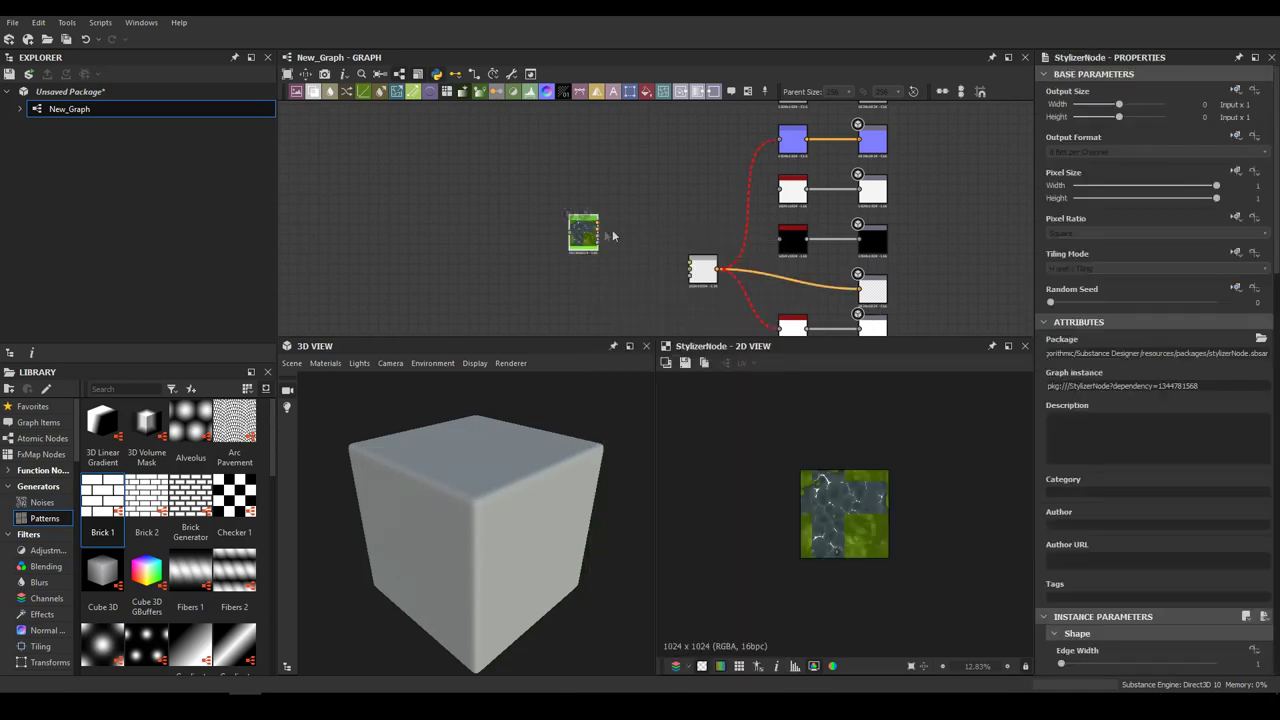
drag(588, 238, 633, 260)
Connect the StylizerNode's Base Color and Normal outputs to the graph's Basecolor and Normal outputs
scroll(640, 253, up, 5)
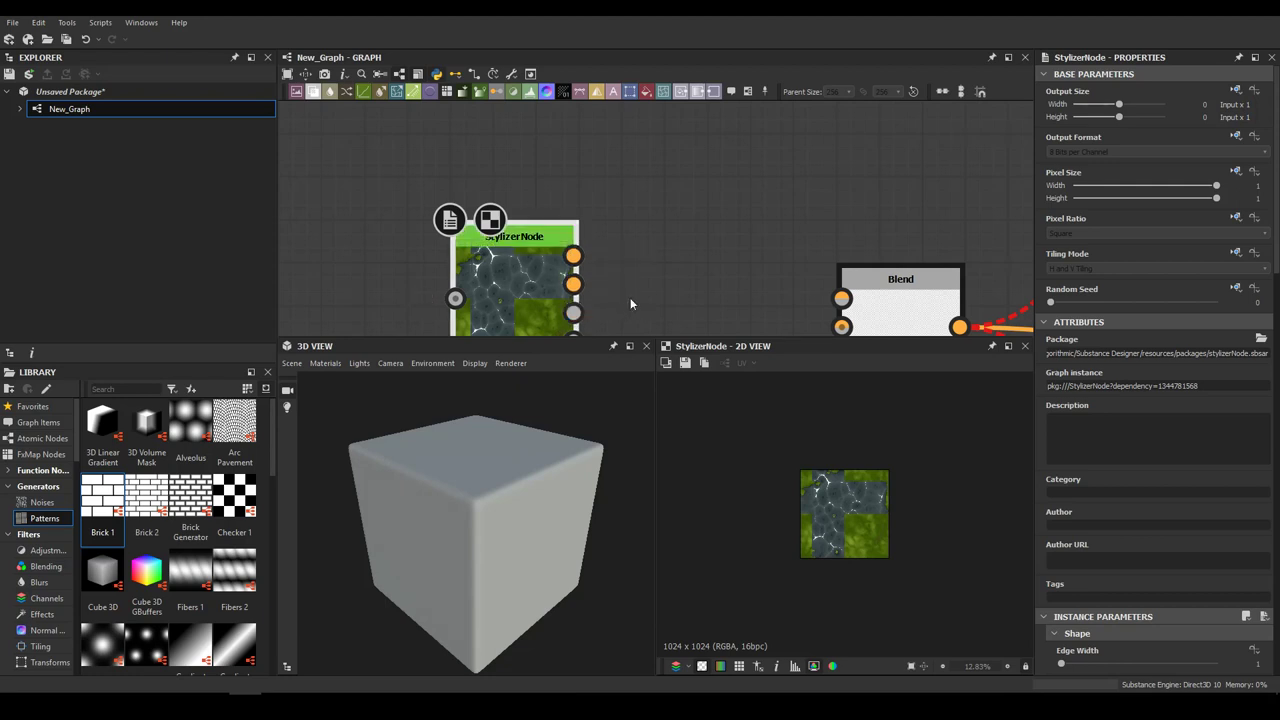
middle_drag(627, 317, 535, 200)
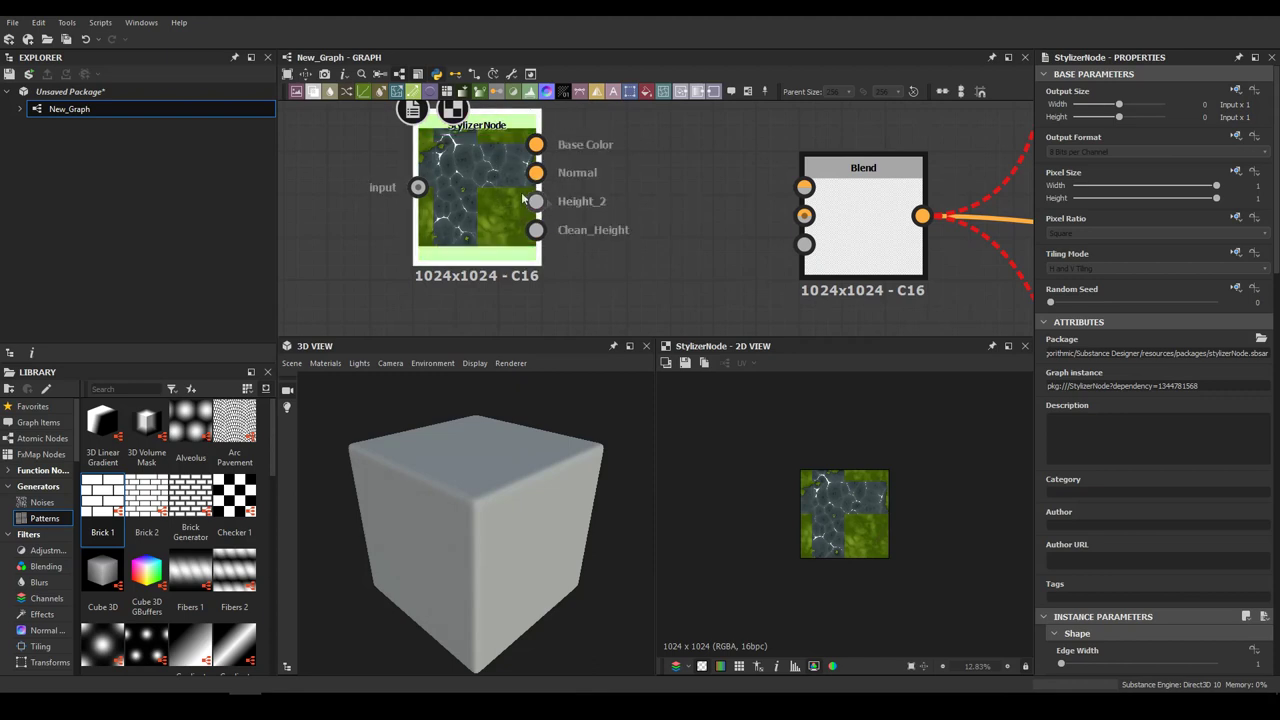
middle_drag(498, 172, 460, 243)
scroll(459, 243, down, 3)
middle_drag(657, 195, 576, 272)
scroll(576, 272, down, 2)
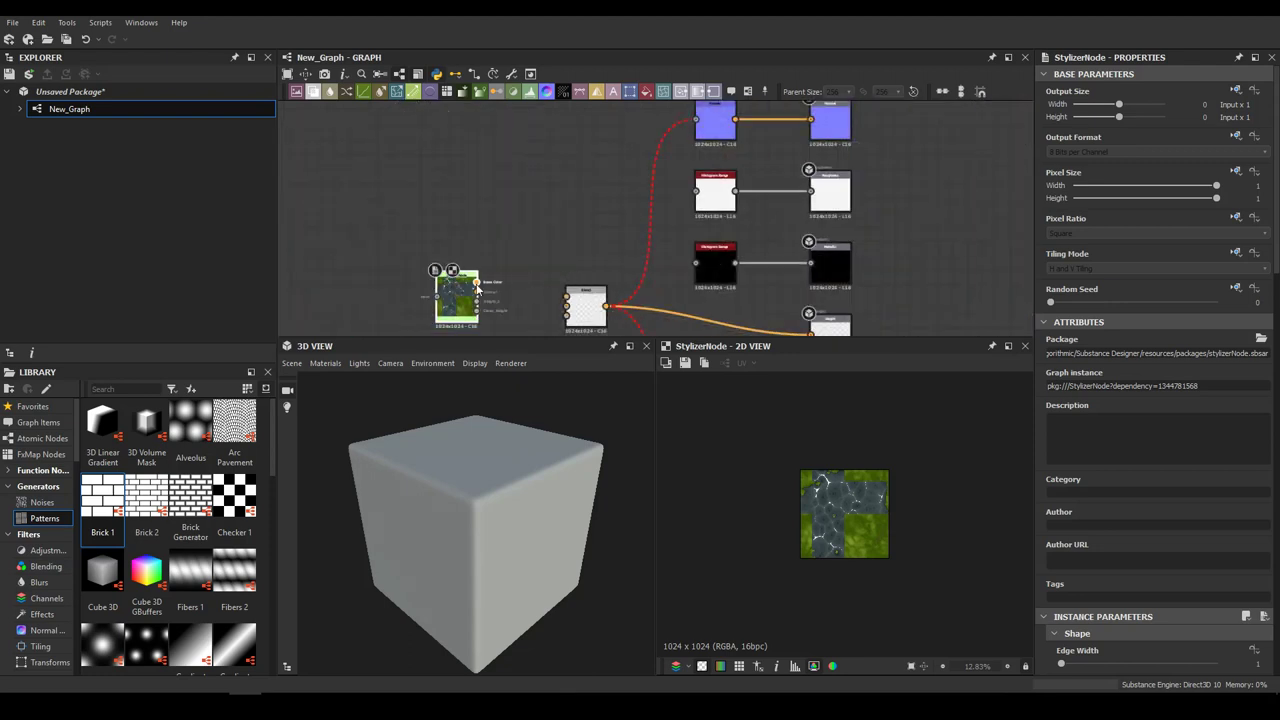
middle_drag(600, 206, 548, 252)
scroll(653, 246, down, 2)
mouse_move(727, 141)
mouse_down()
mouse_move(490, 304)
mouse_move(686, 160)
mouse_move(728, 146)
mouse_up()
drag(726, 191, 495, 308)
scroll(500, 300, up, 5)
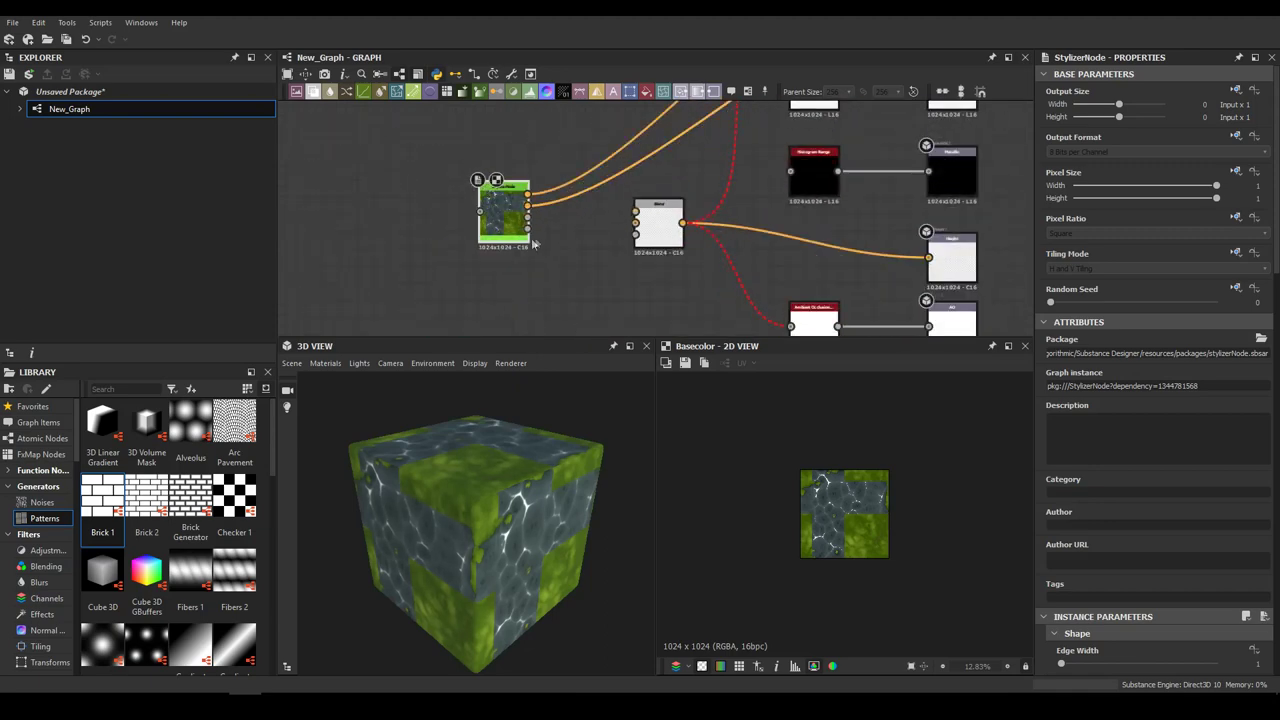
Connect the StylizerNode's Height_2 output to the Blend node's Foreground and select the Blend node
drag(523, 195, 746, 183)
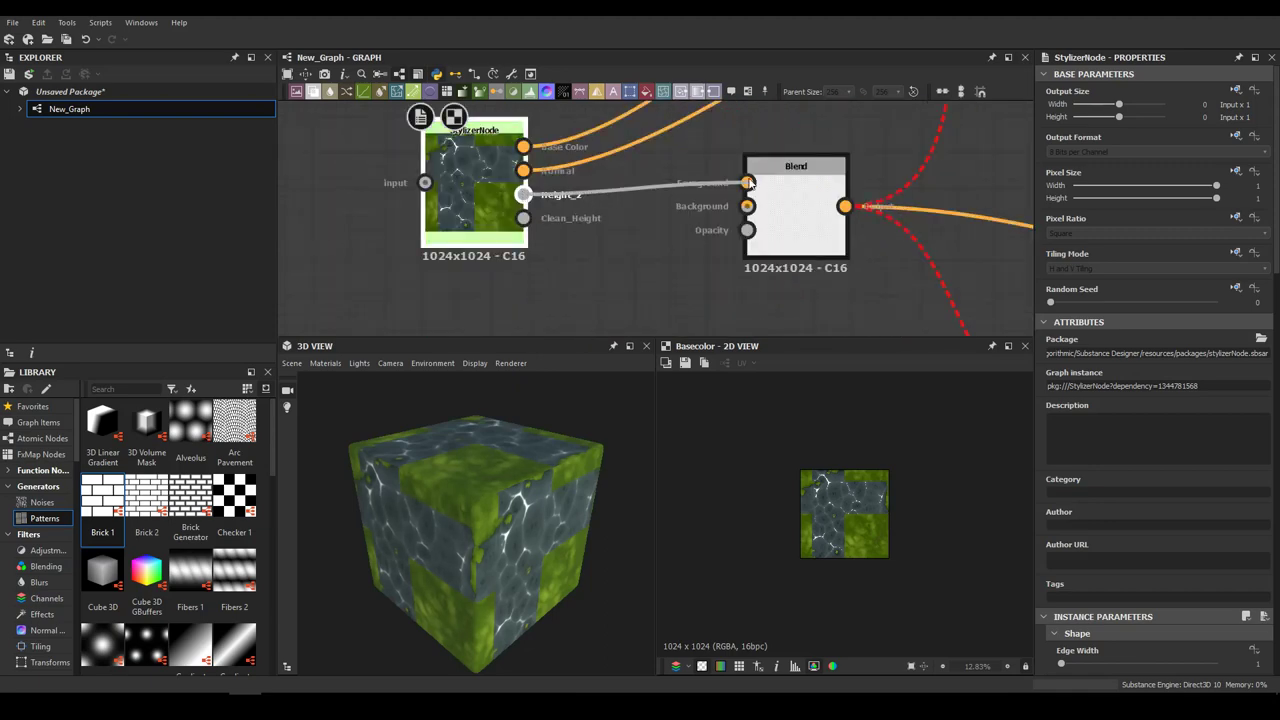
click(795, 215)
scroll(557, 198, down, 2)
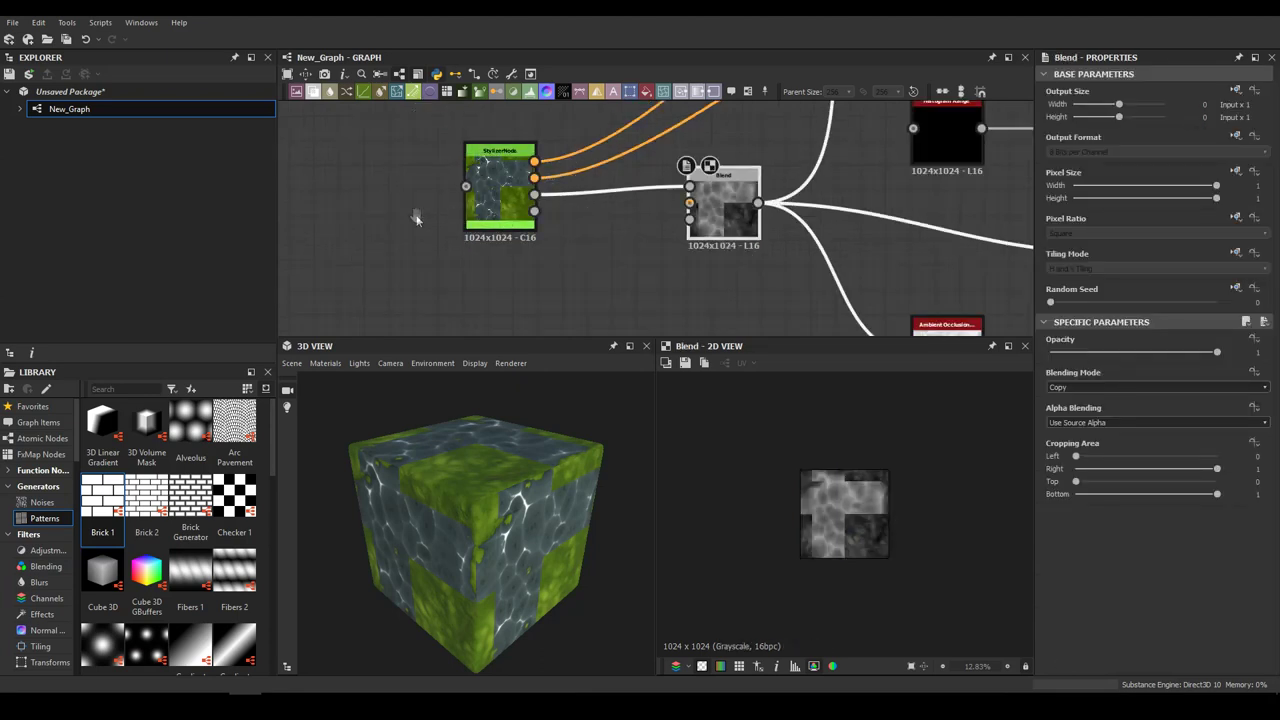
Add a Brick 1 pattern from the library and connect it to the StylizerNode's input
middle_drag(417, 220, 537, 249)
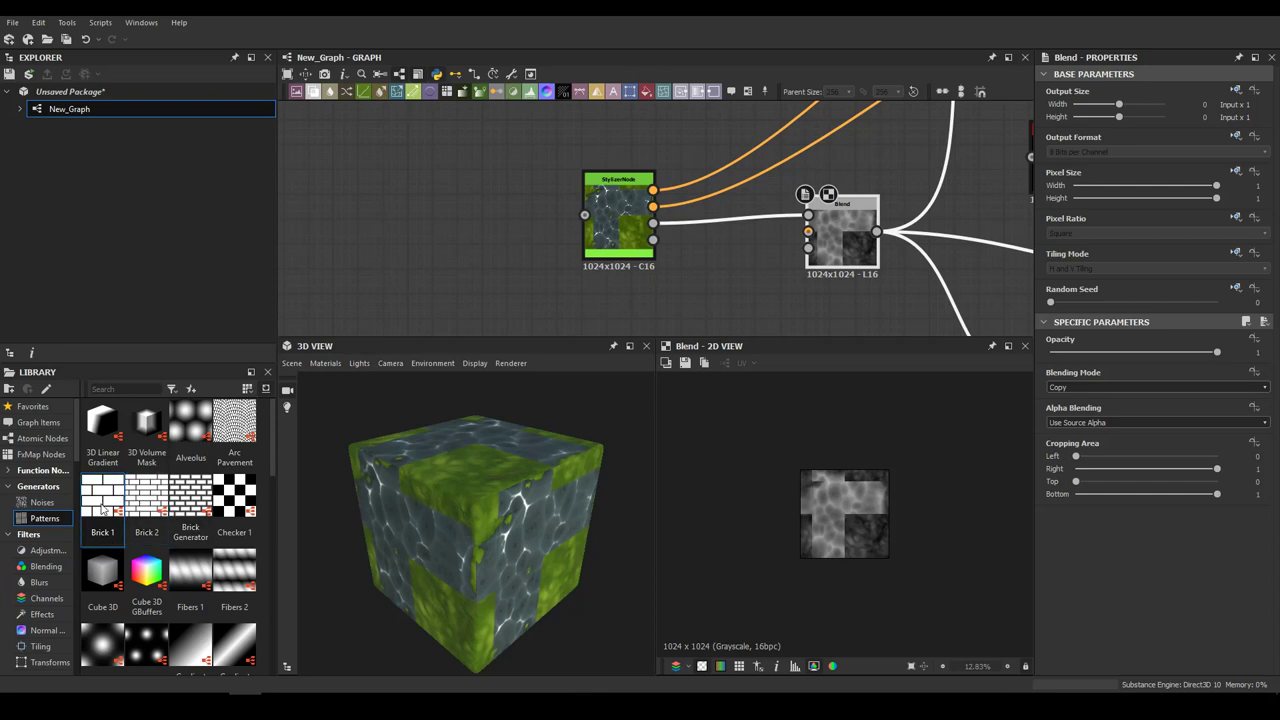
drag(105, 508, 588, 215)
drag(404, 195, 479, 234)
drag(504, 530, 505, 605)
Open the physically_metallic_roughness material's tessellation settings for the 3D view and set the height Scale to 7.81
click(325, 363)
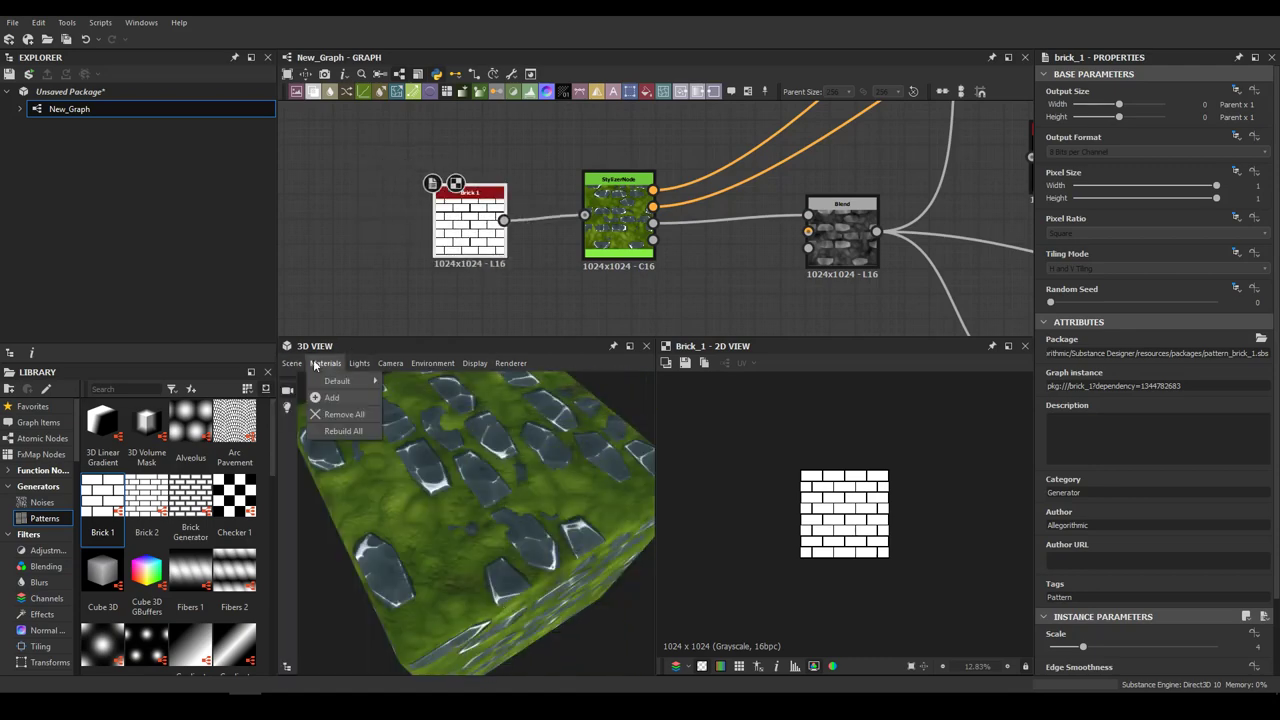
mouse_move(340, 381)
mouse_move(420, 399)
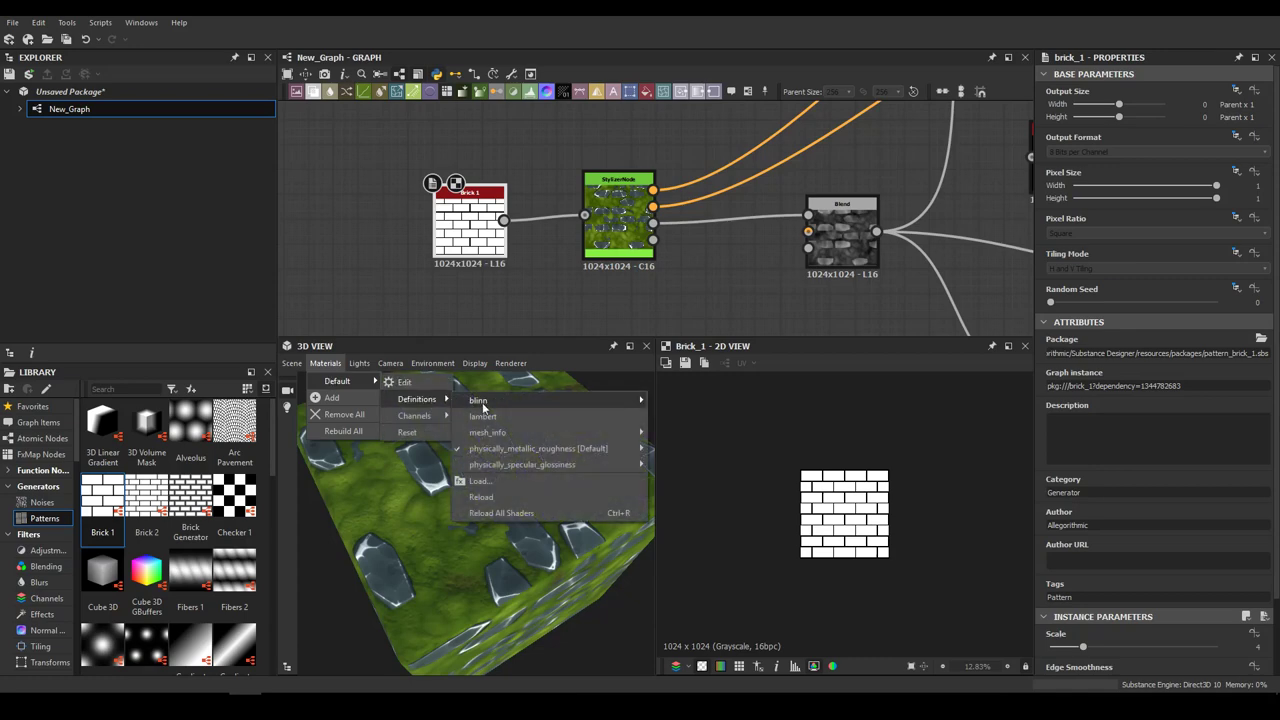
mouse_move(514, 449)
click(698, 468)
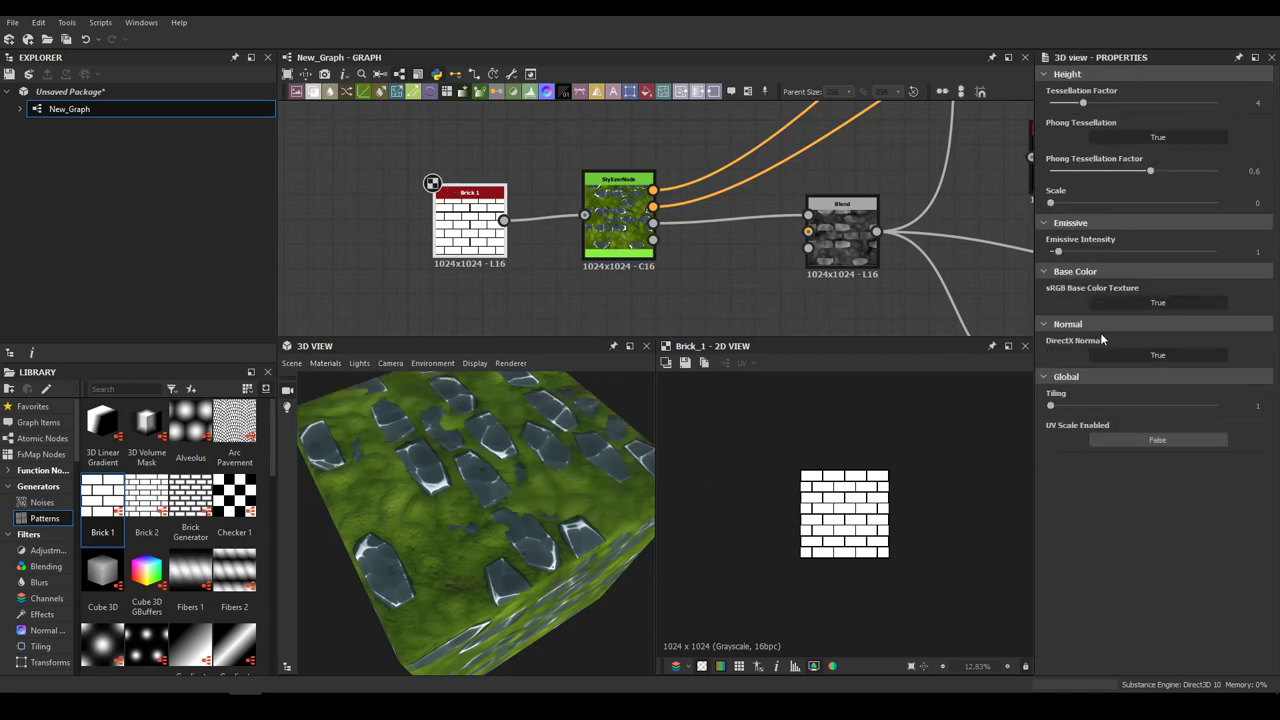
drag(1053, 204, 1180, 204)
Switch the 3D preview mesh to Plane (hi-res) and frame its surface up close
click(291, 363)
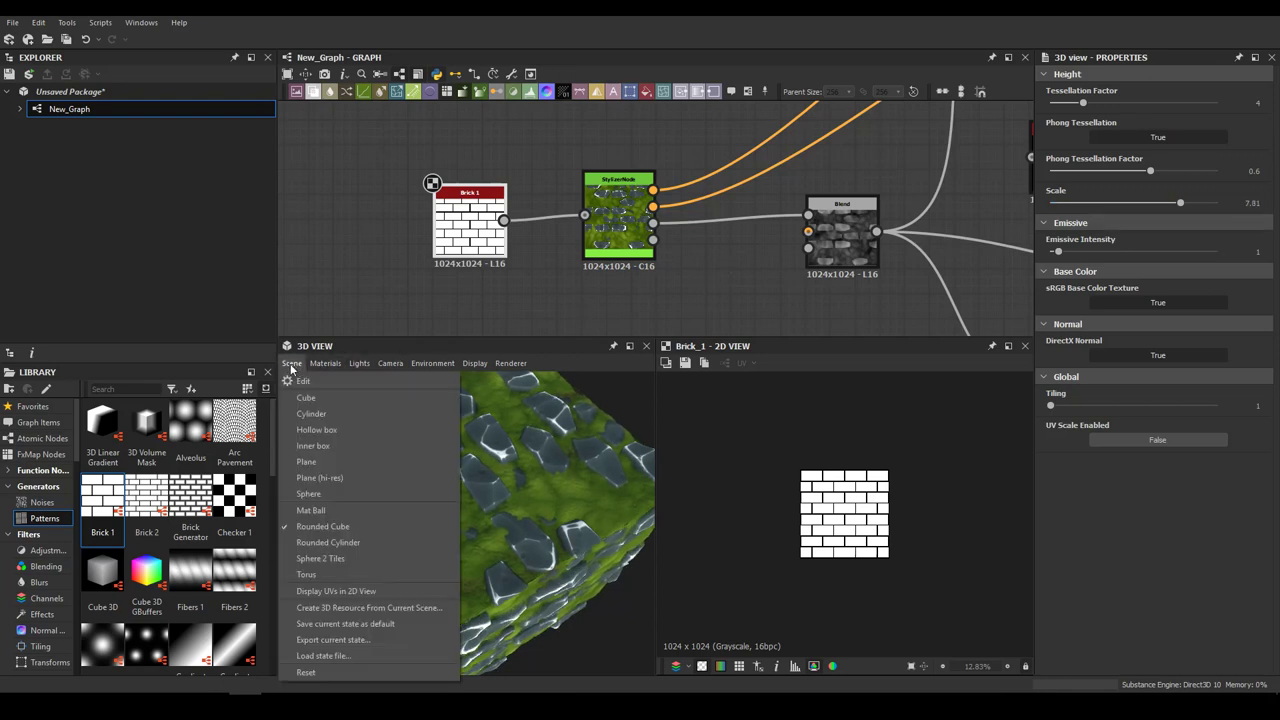
click(319, 477)
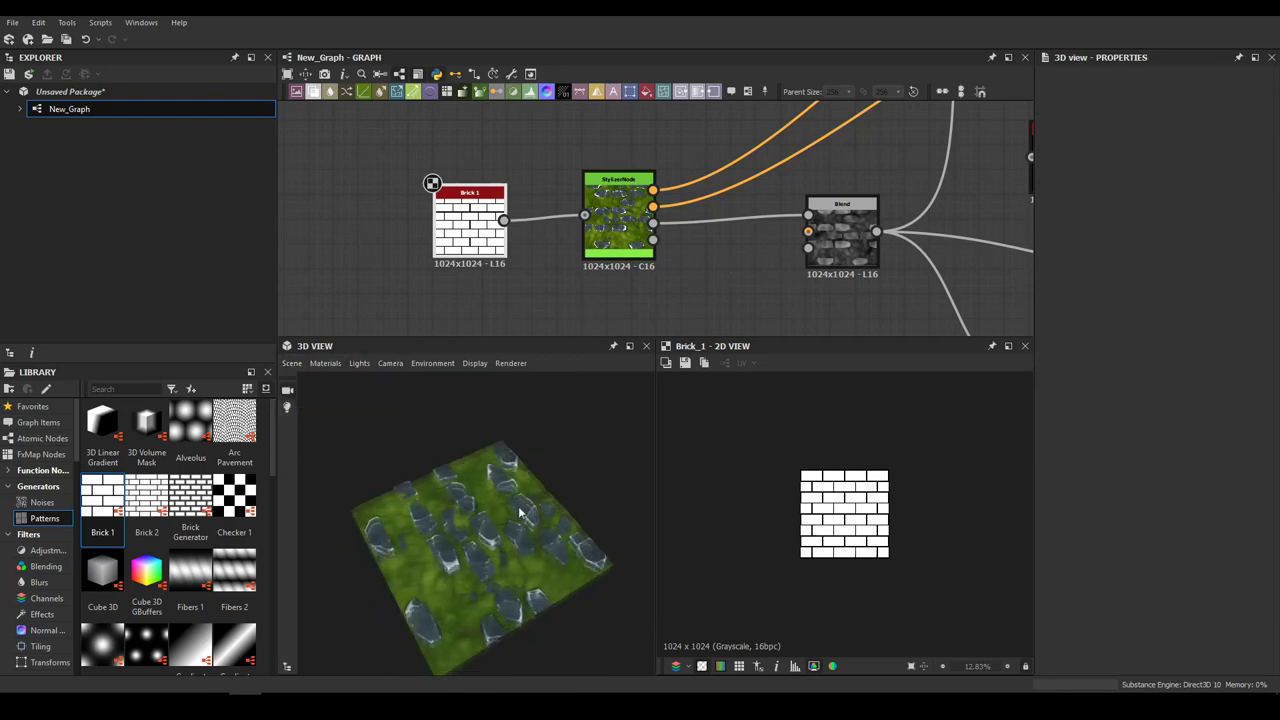
scroll(474, 557, up, 5)
drag(557, 520, 600, 470)
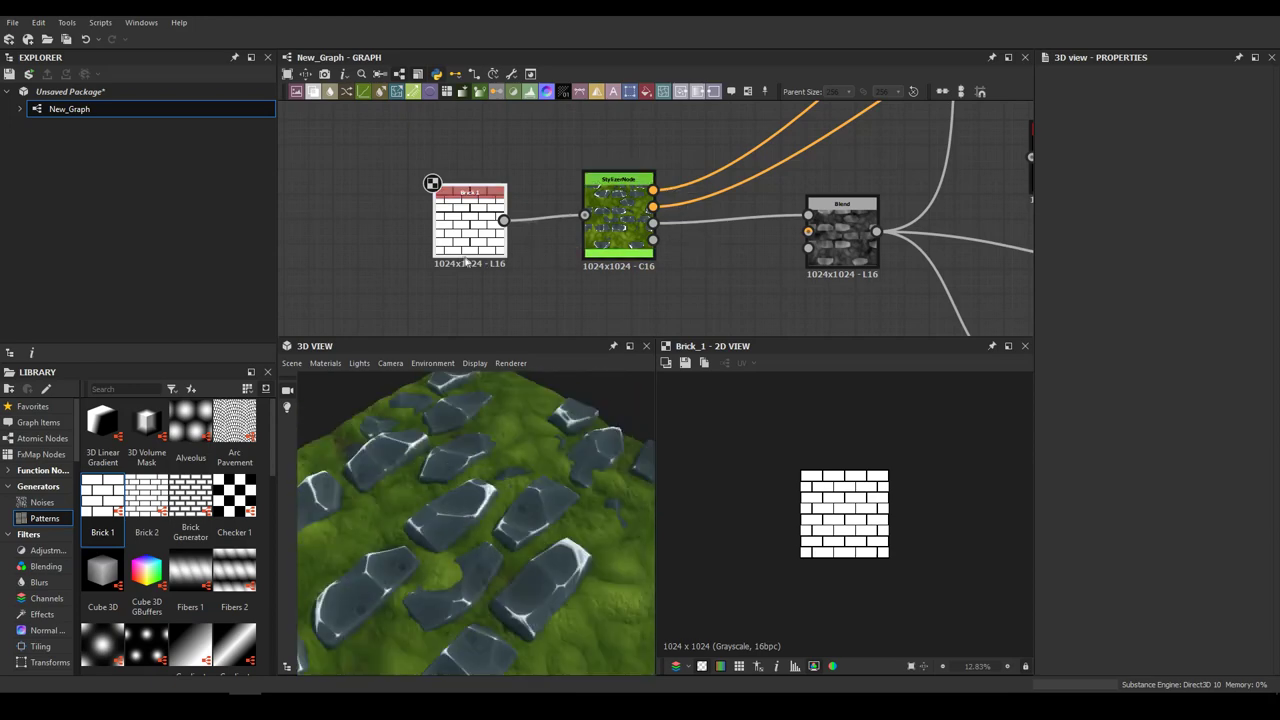
Move the Brick 1 node below its connection and add a Polygon 1 node in the free space
middle_drag(524, 249, 614, 288)
scroll(614, 288, down, 3)
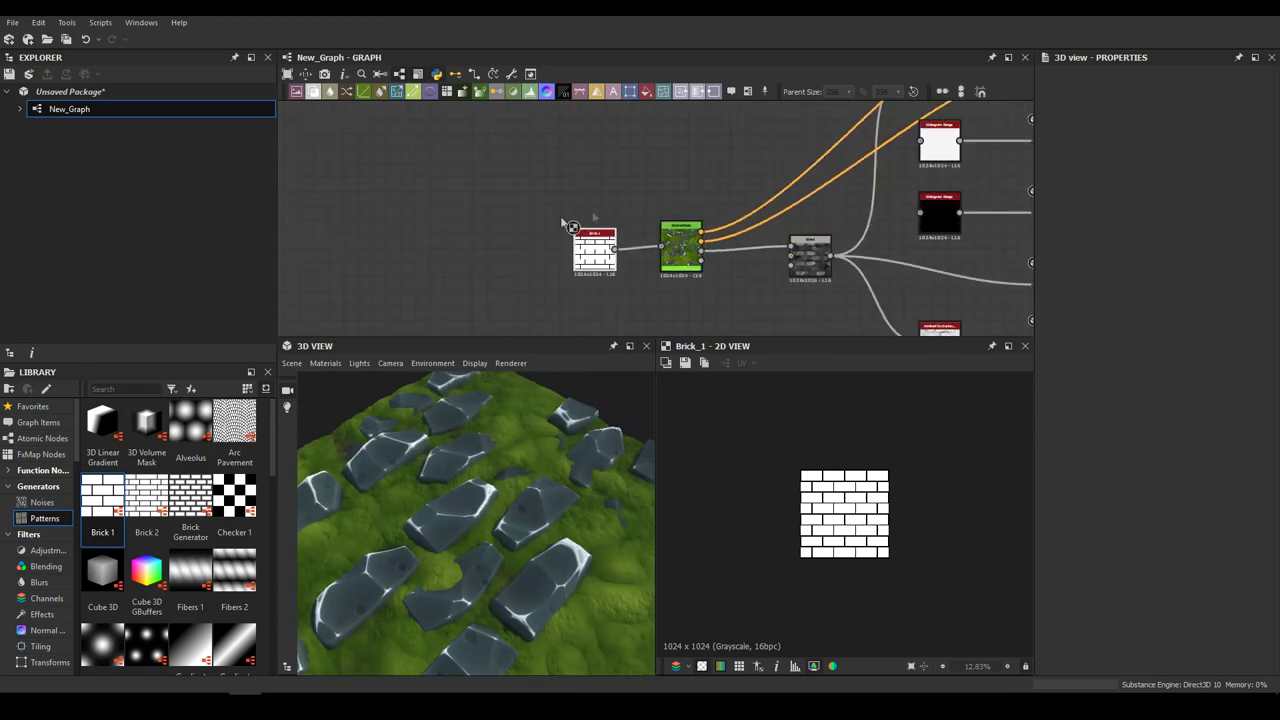
drag(598, 245, 612, 308)
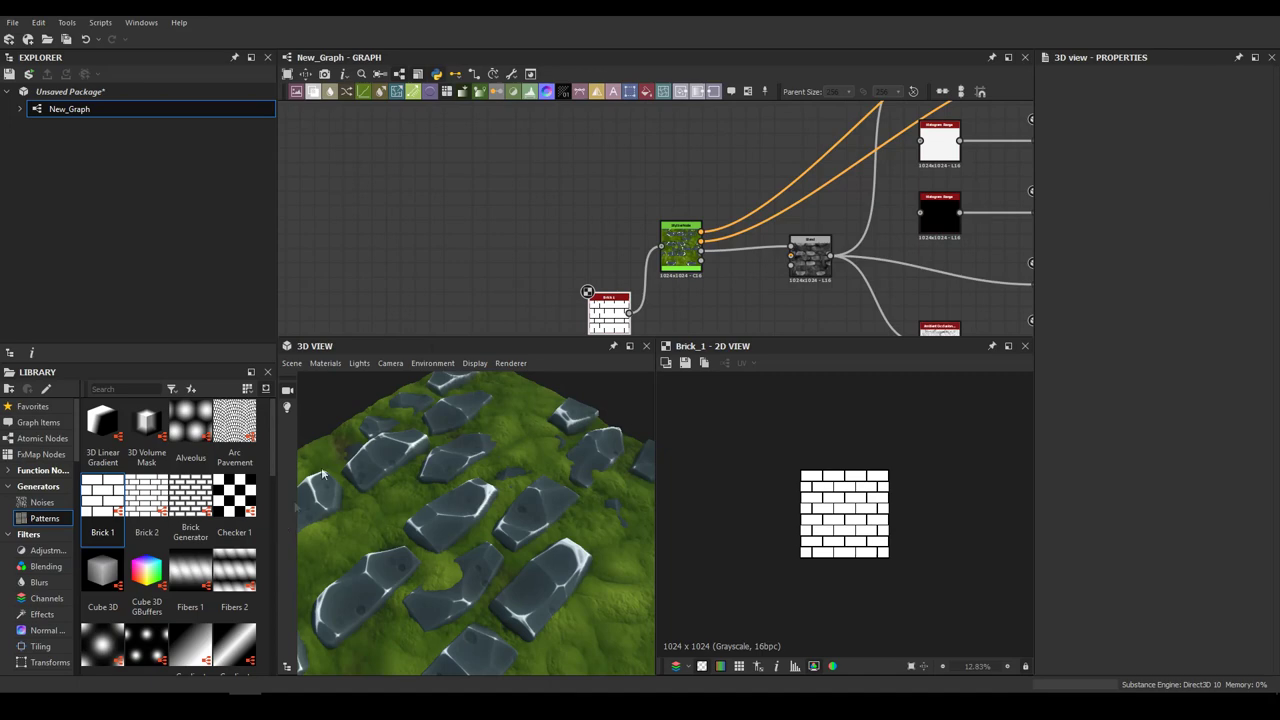
scroll(447, 276, up, 4)
key(space)
text(po)
click(440, 215)
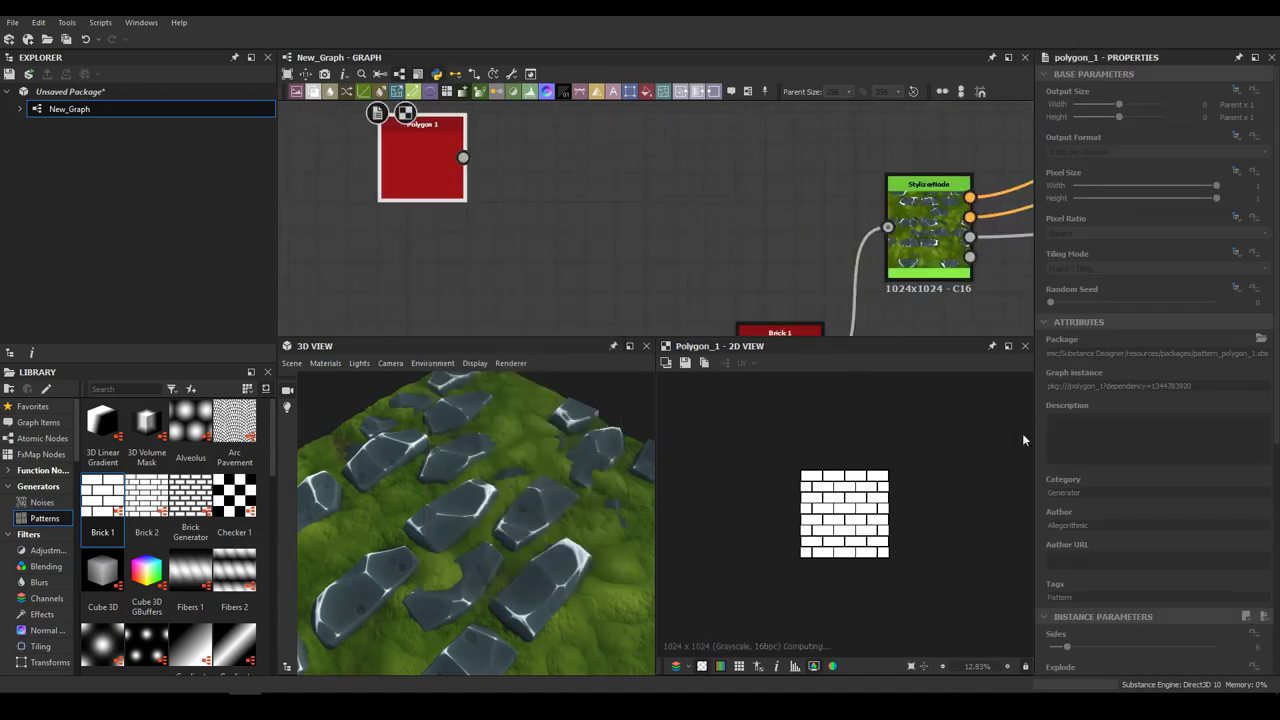
Give the Polygon 1 shape 4 sides and set its Scale to 0.5
scroll(1140, 600, down, 3)
drag(1064, 494, 1055, 494)
scroll(1100, 592, down, 2)
double_click(1257, 480)
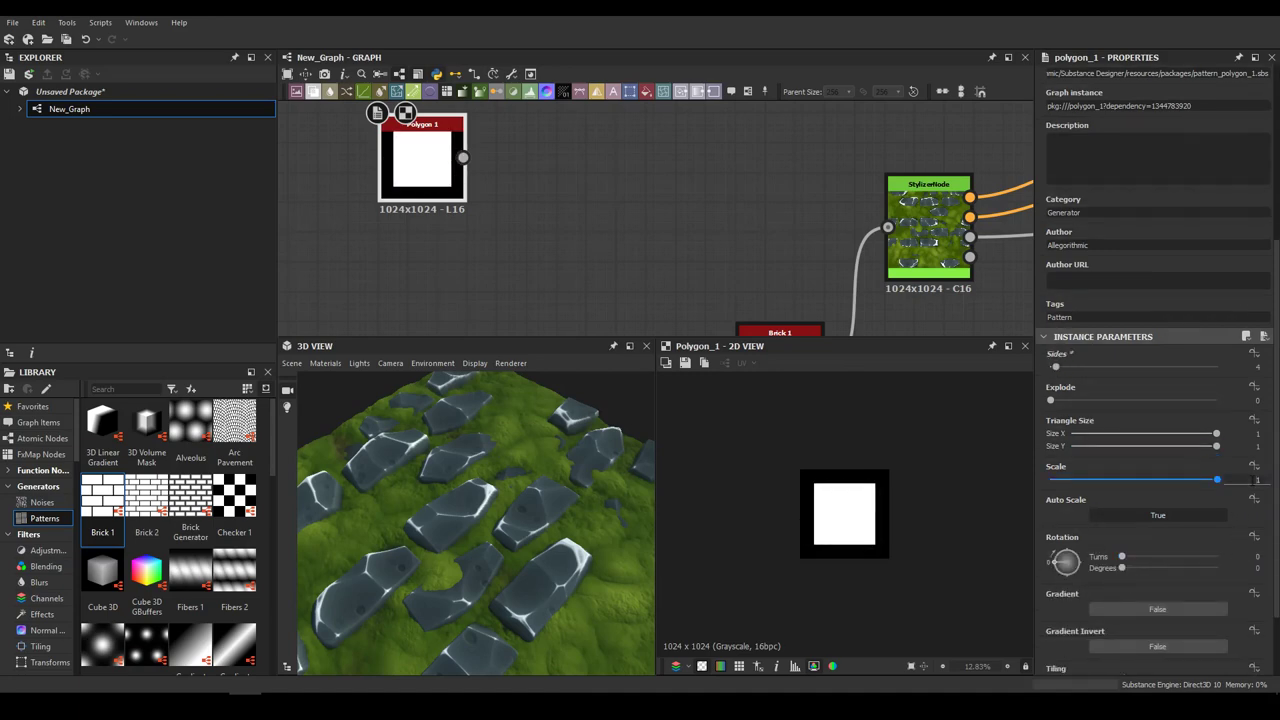
text(0.5)
key(Return)
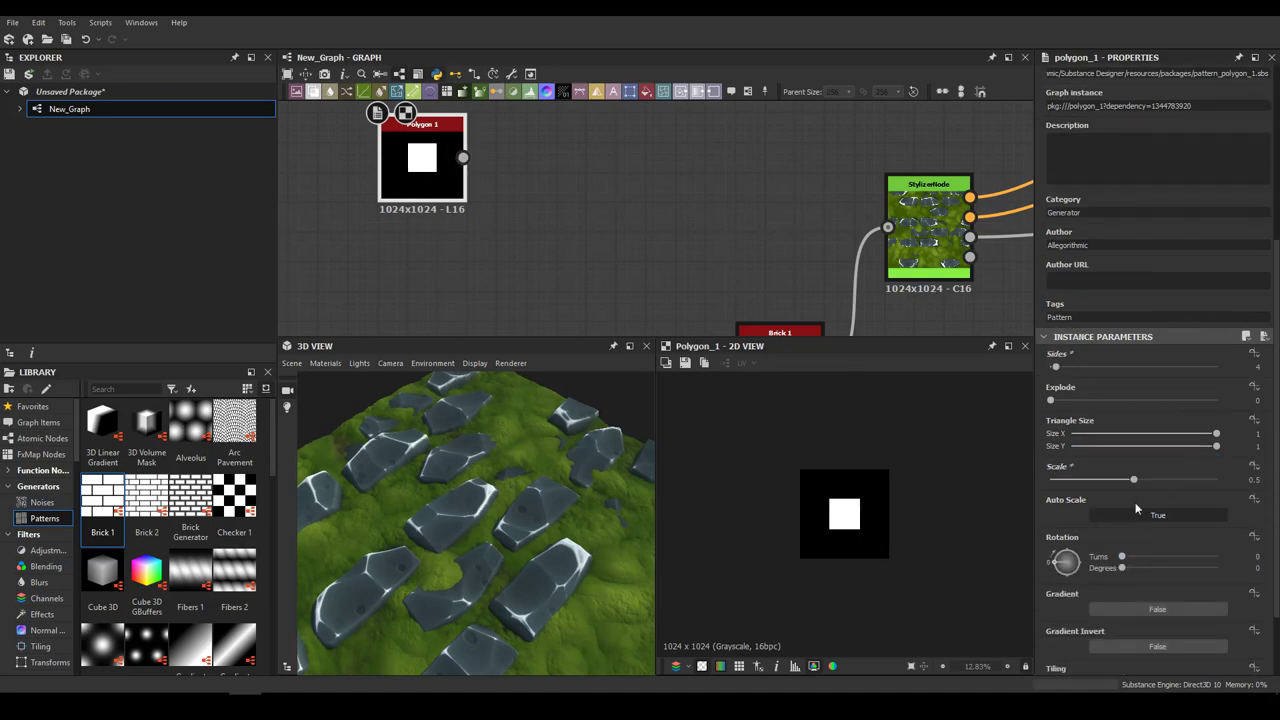
Rotate the Polygon 1 square by 45 degrees and enlarge its Scale to 1.67 so its corners are cut off
double_click(1254, 480)
text(1.5)
key(Return)
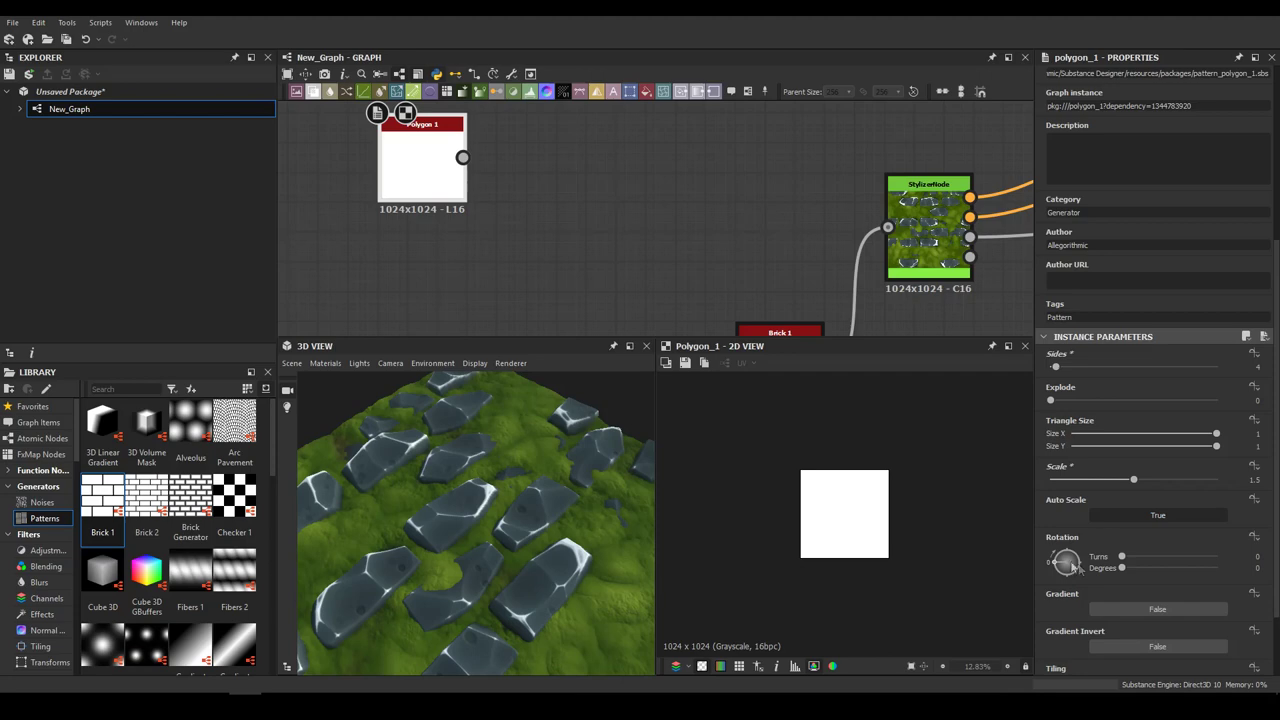
drag(1074, 566, 1058, 553)
drag(1133, 480, 1143, 480)
Add a Tile Generator fed by Polygon 1 through Pattern Input 1, and remove the link to its Background input
key(space)
text(til)
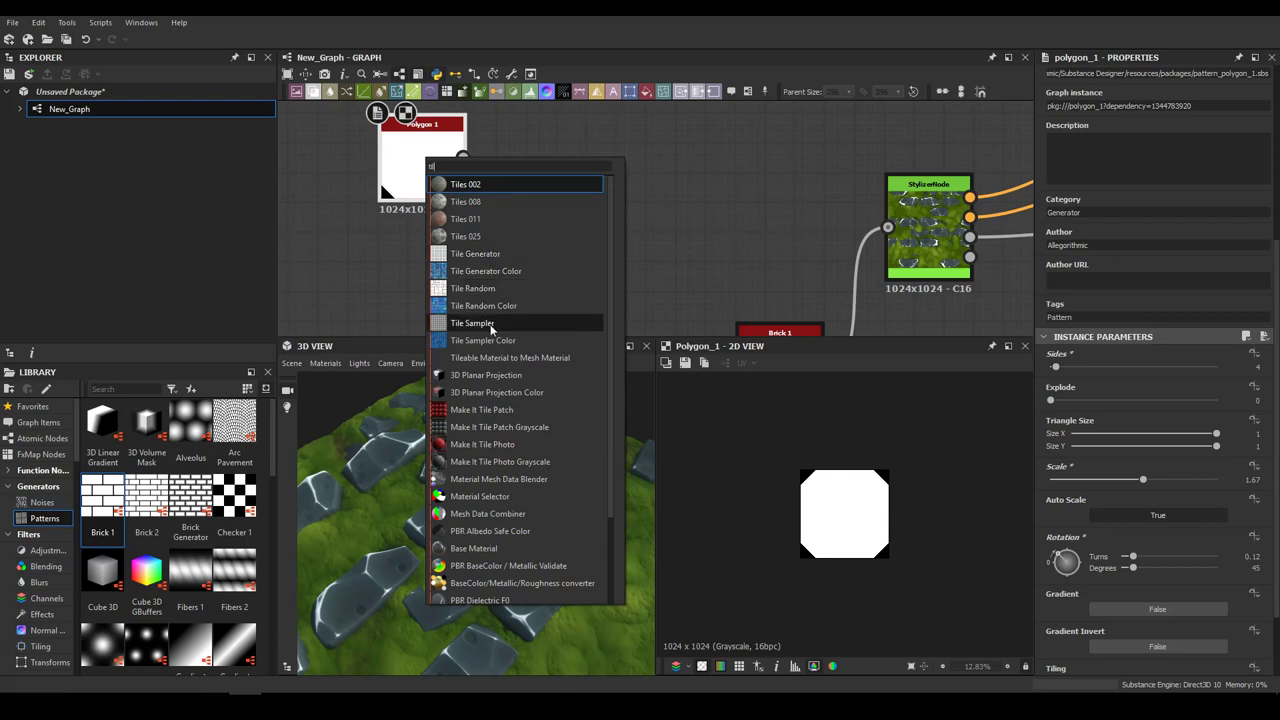
click(475, 253)
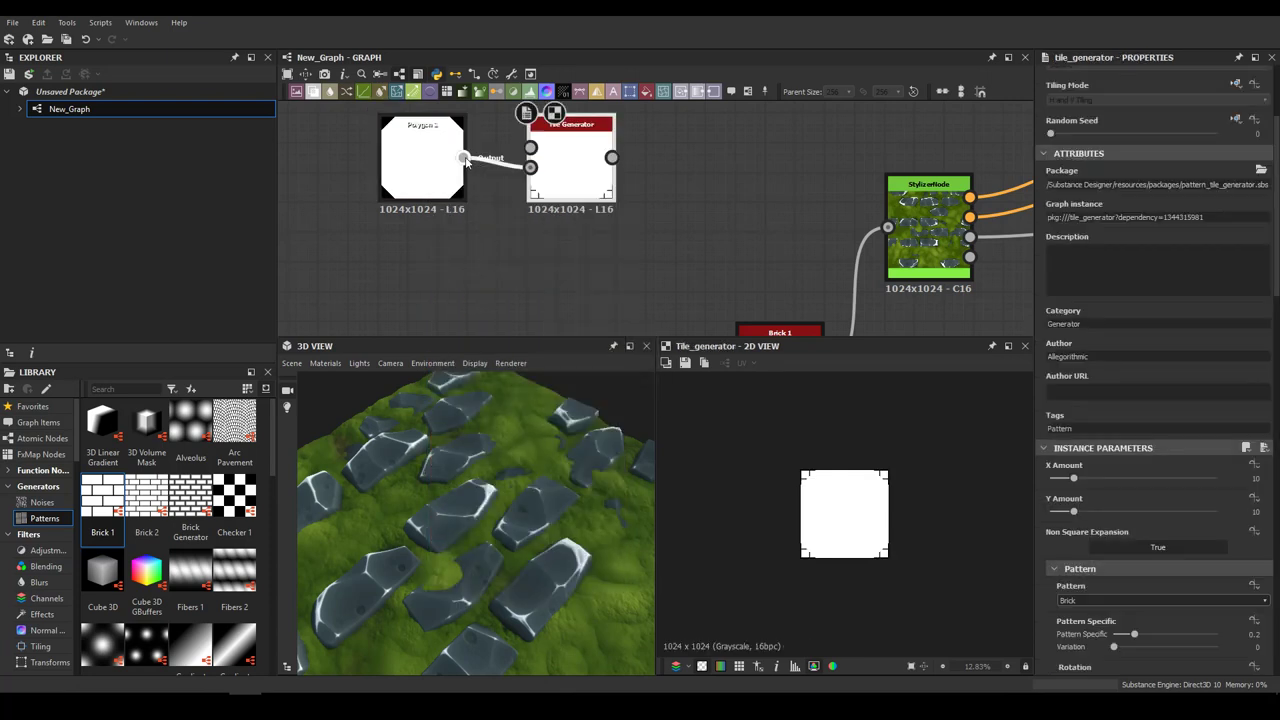
drag(462, 157, 530, 147)
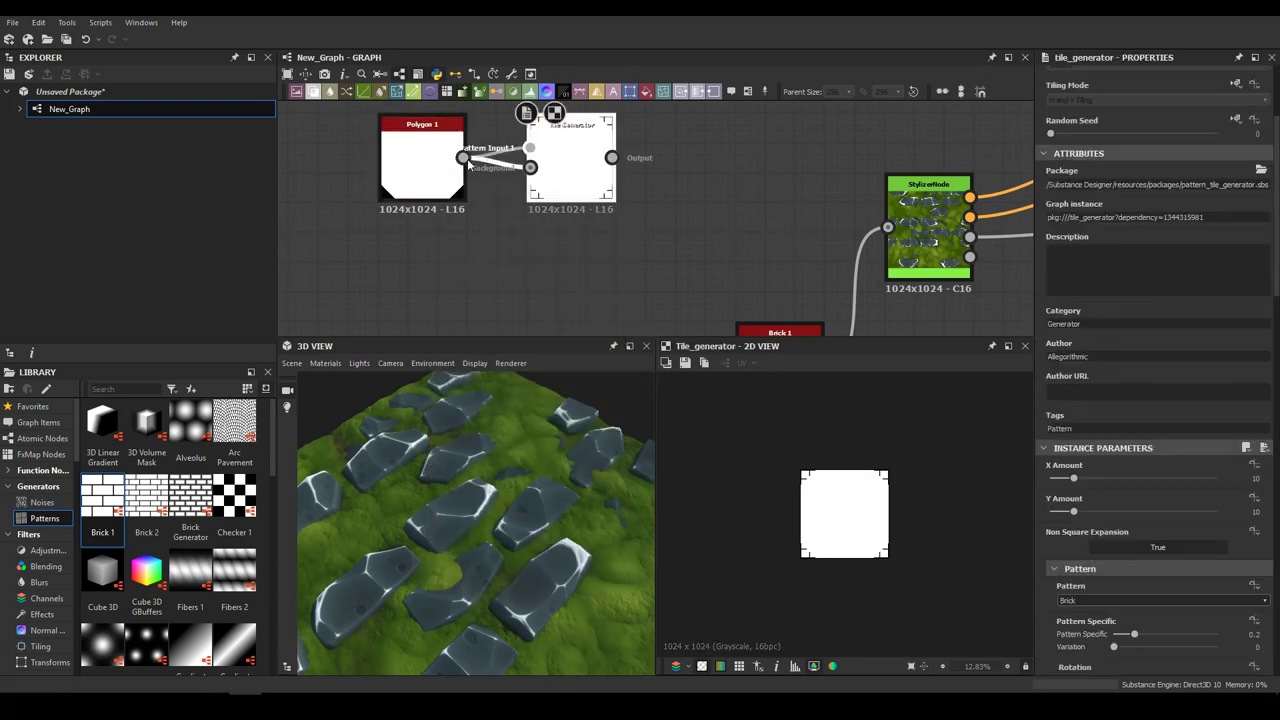
click(506, 169)
key(Delete)
Configure the Tile Generator with Image Input as its pattern, X and Y Amount of 5, and Scale 0.97
click(1092, 602)
click(1078, 611)
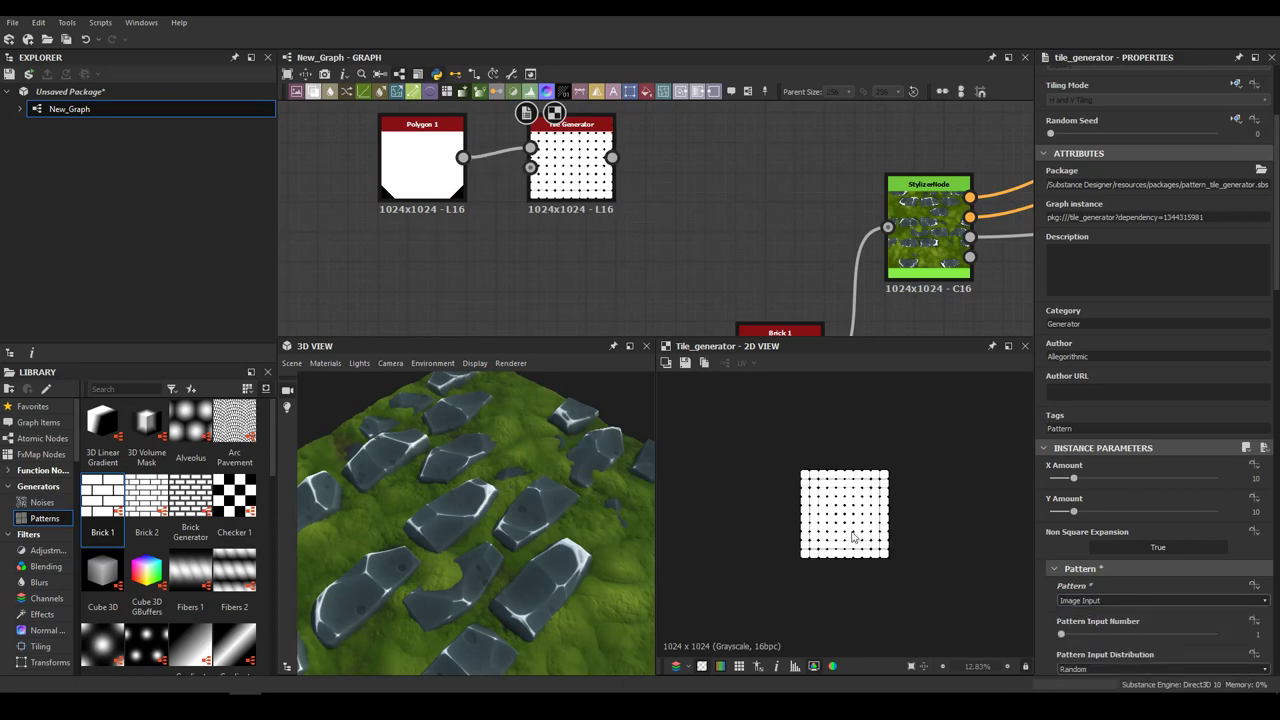
mouse_move(1073, 479)
mouse_down()
mouse_move(1056, 479)
mouse_move(1063, 518)
mouse_move(1061, 481)
mouse_up()
scroll(1150, 617, down, 12)
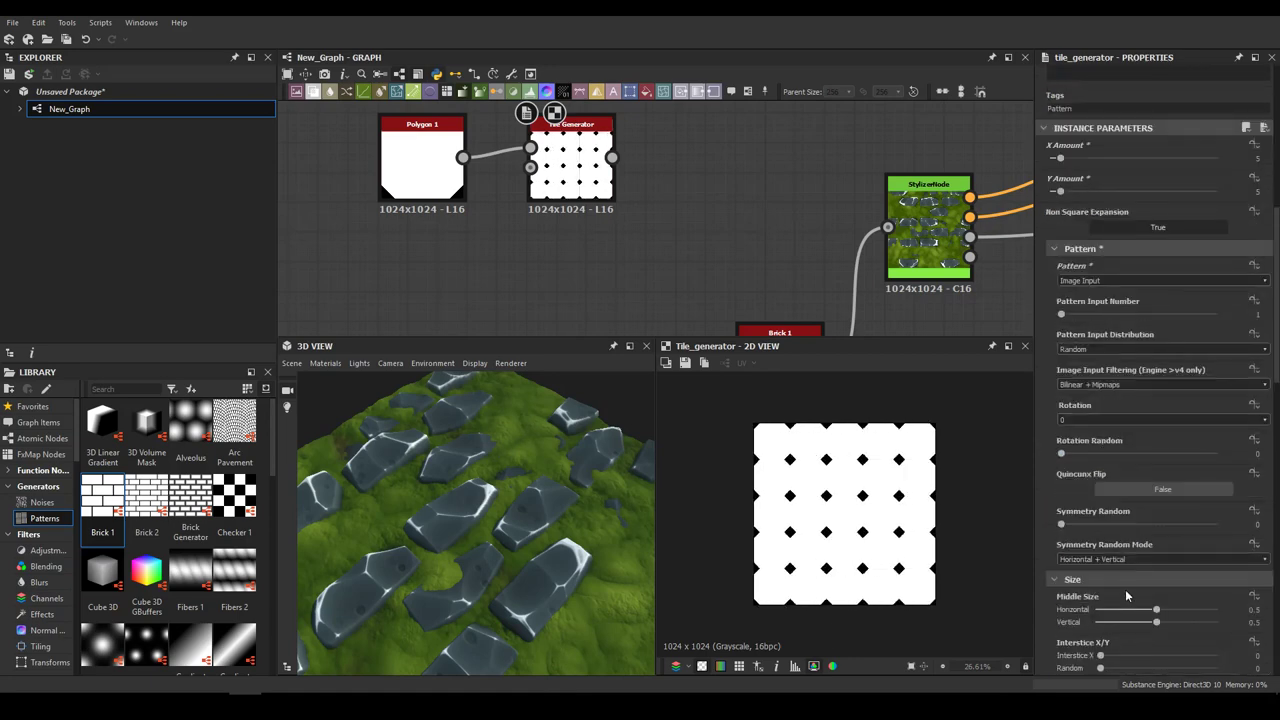
drag(1139, 571, 1137, 570)
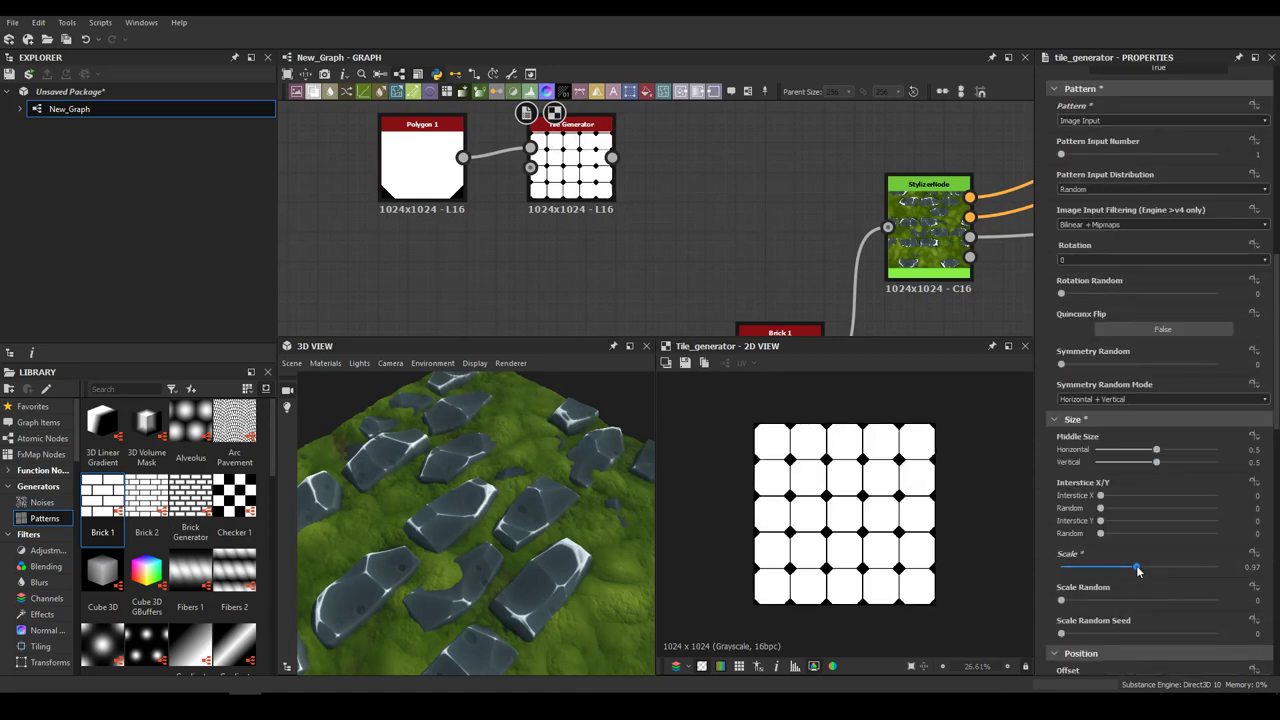
Check the pattern's tiling in the 2D view and connect the Tile Generator's output to the StylizerNode's input
click(739, 666)
click(738, 667)
scroll(823, 524, up, 9)
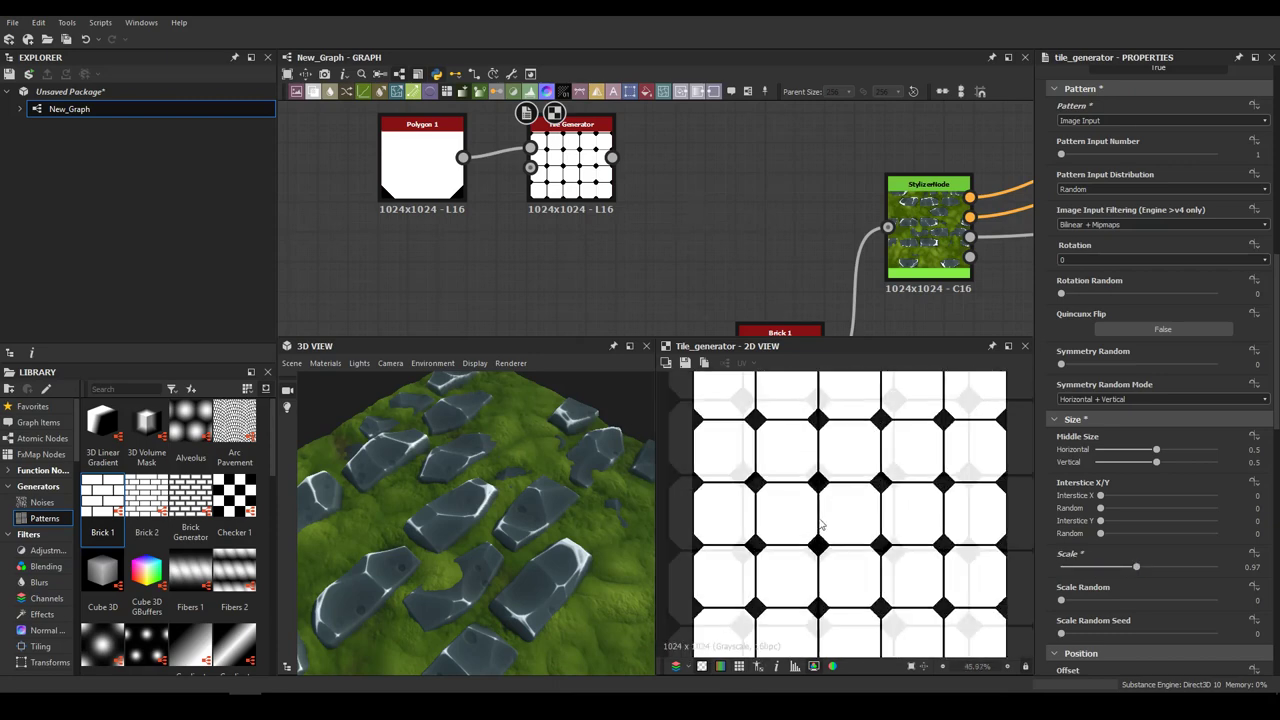
scroll(820, 518, down, 4)
key(f)
drag(612, 157, 887, 227)
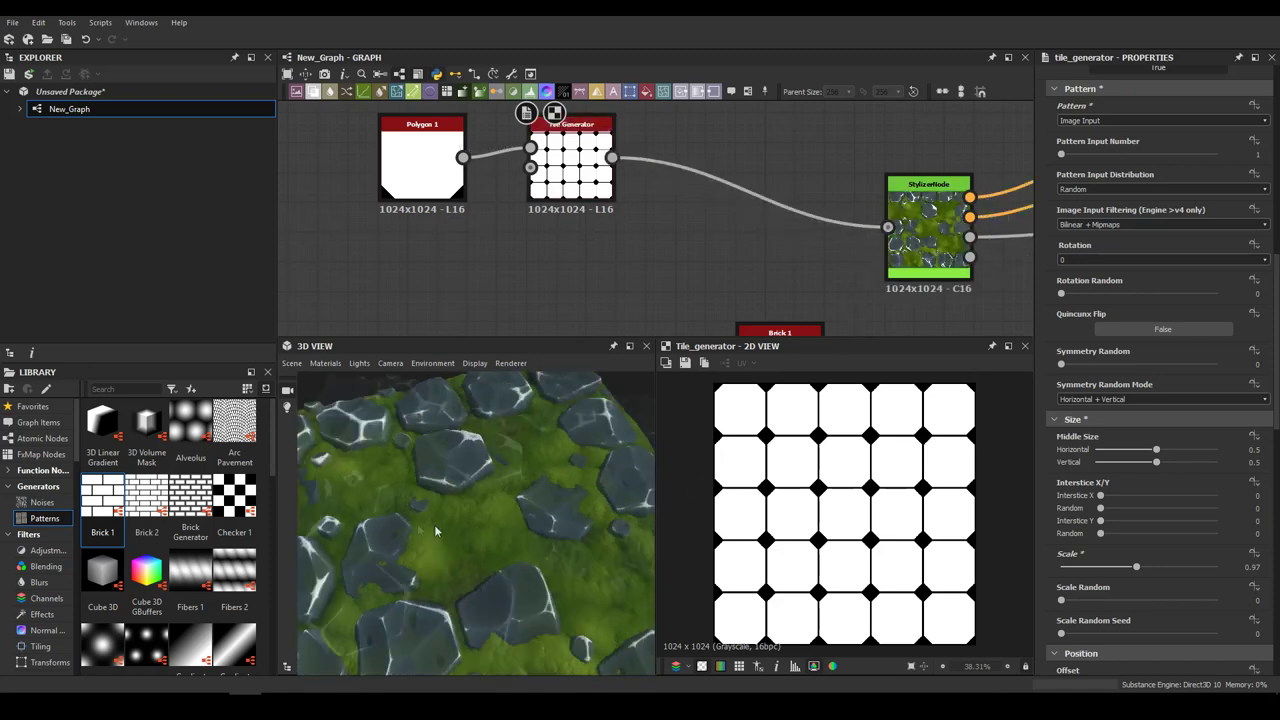
drag(614, 540, 534, 541)
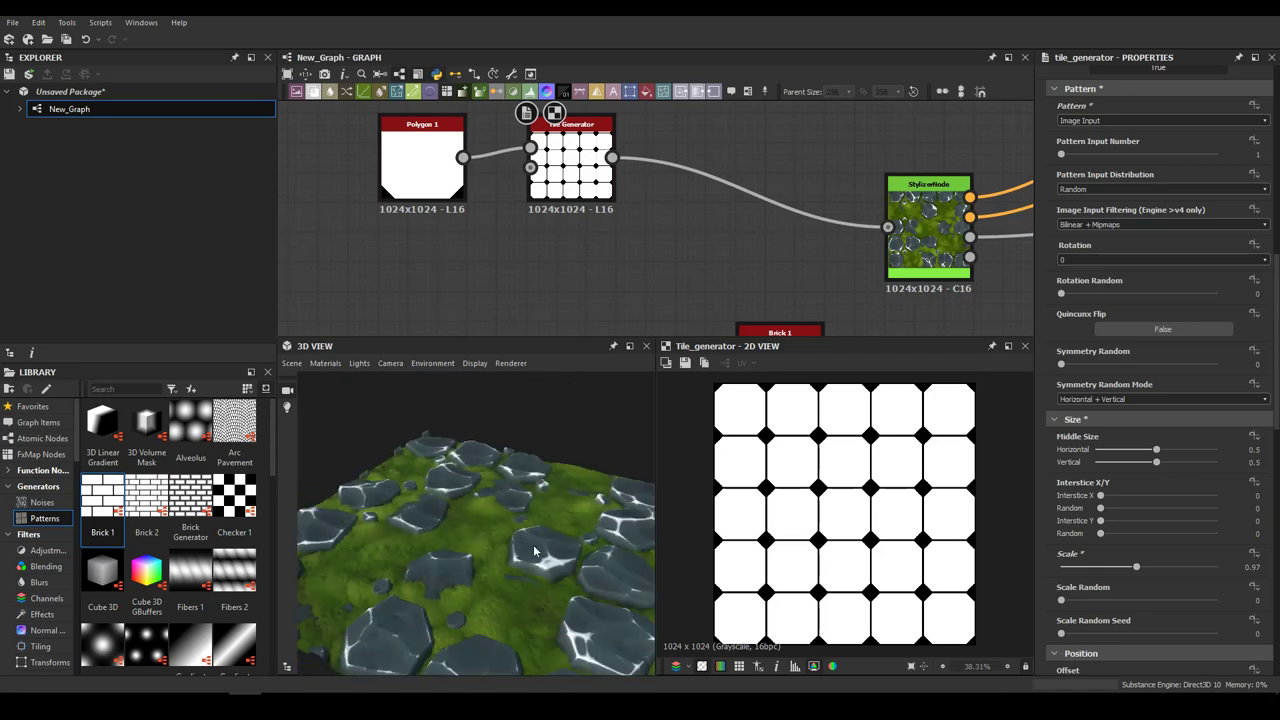
Show the StylizerNode's base color in the 2D view and move the StylizerNode and Tile Generator closer together in the graph
scroll(534, 541, down, 4)
drag(444, 522, 496, 535)
double_click(932, 233)
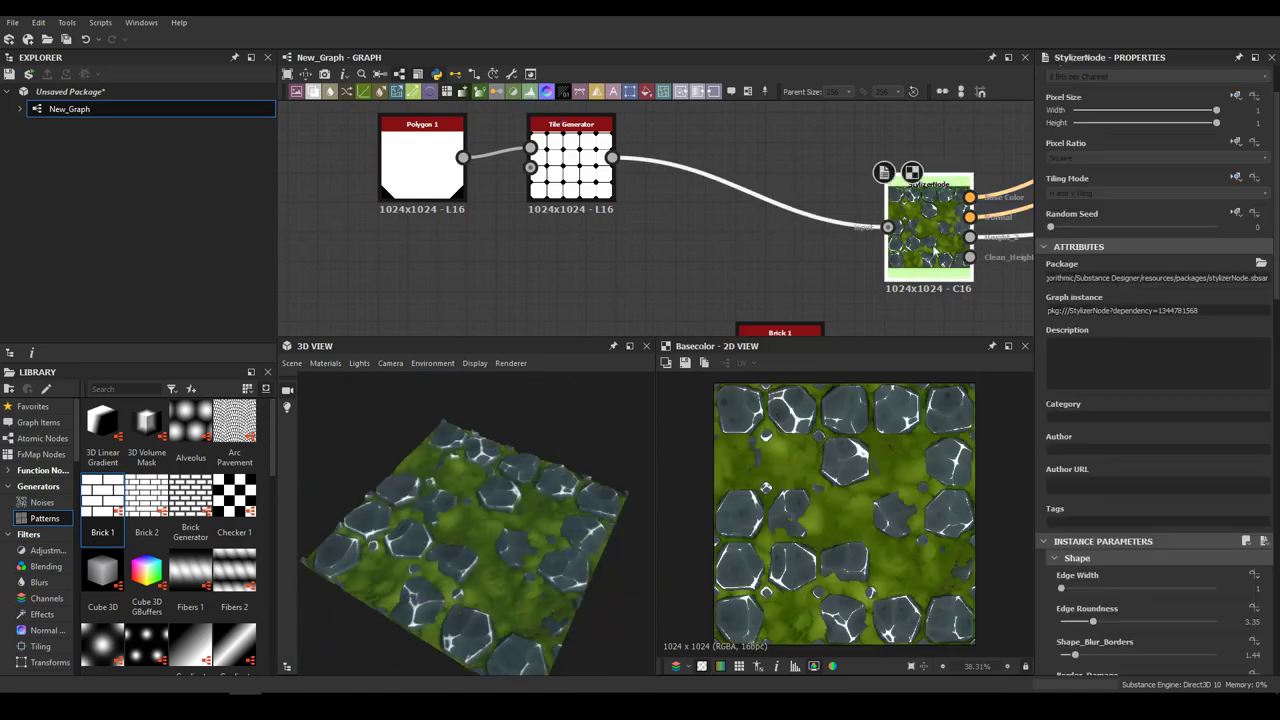
drag(932, 233, 902, 171)
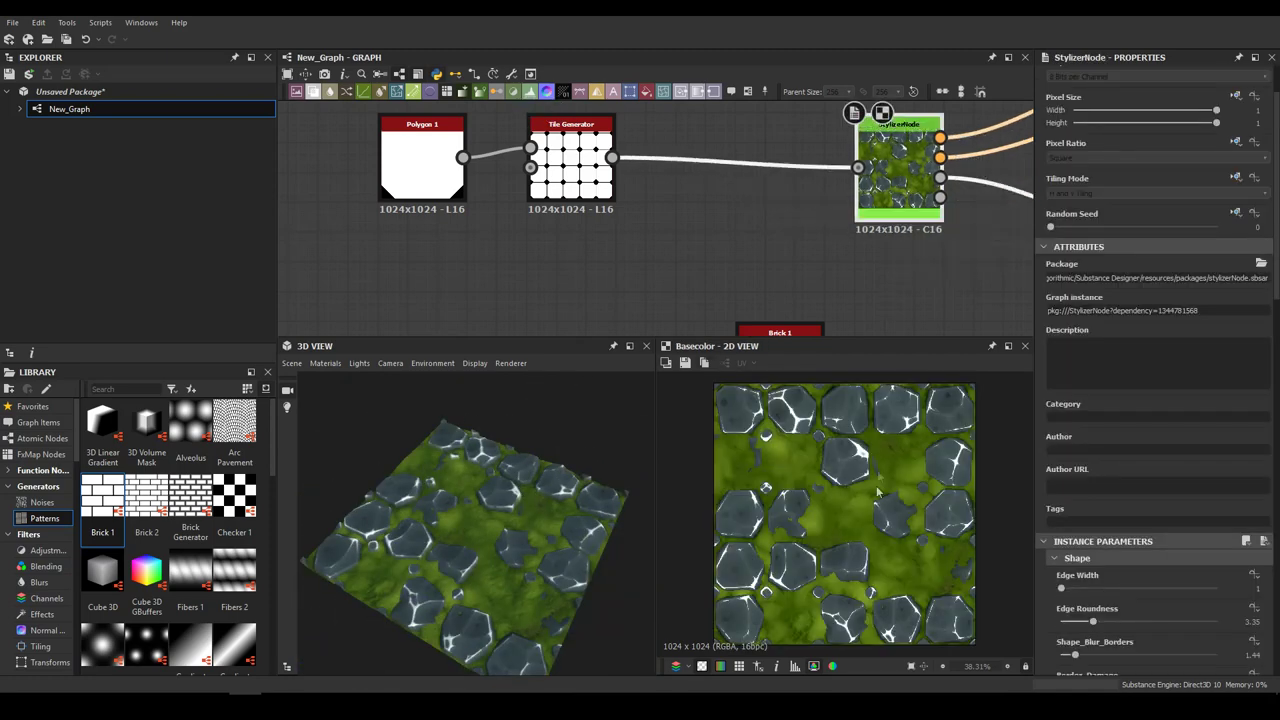
drag(571, 160, 661, 160)
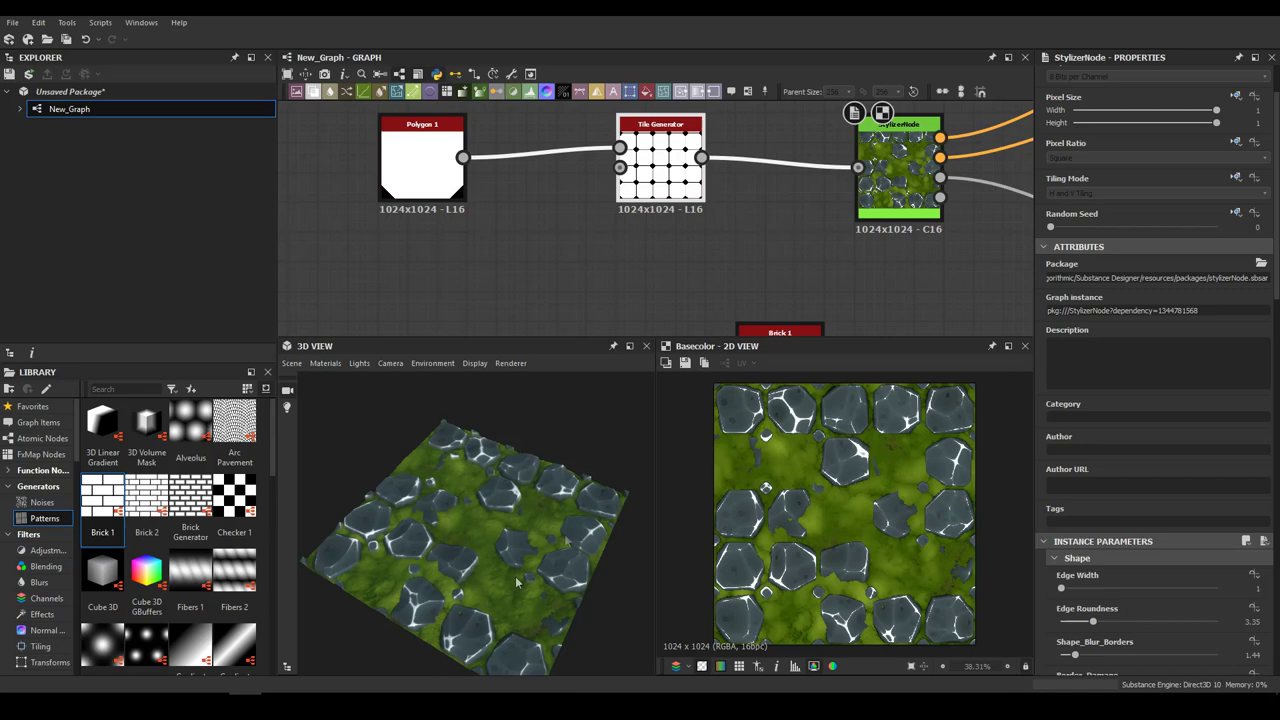
Try an Edge Width of 3.81 on the StylizerNode, compare the stones in close-up, and return it to 1
scroll(1058, 595, down, 2)
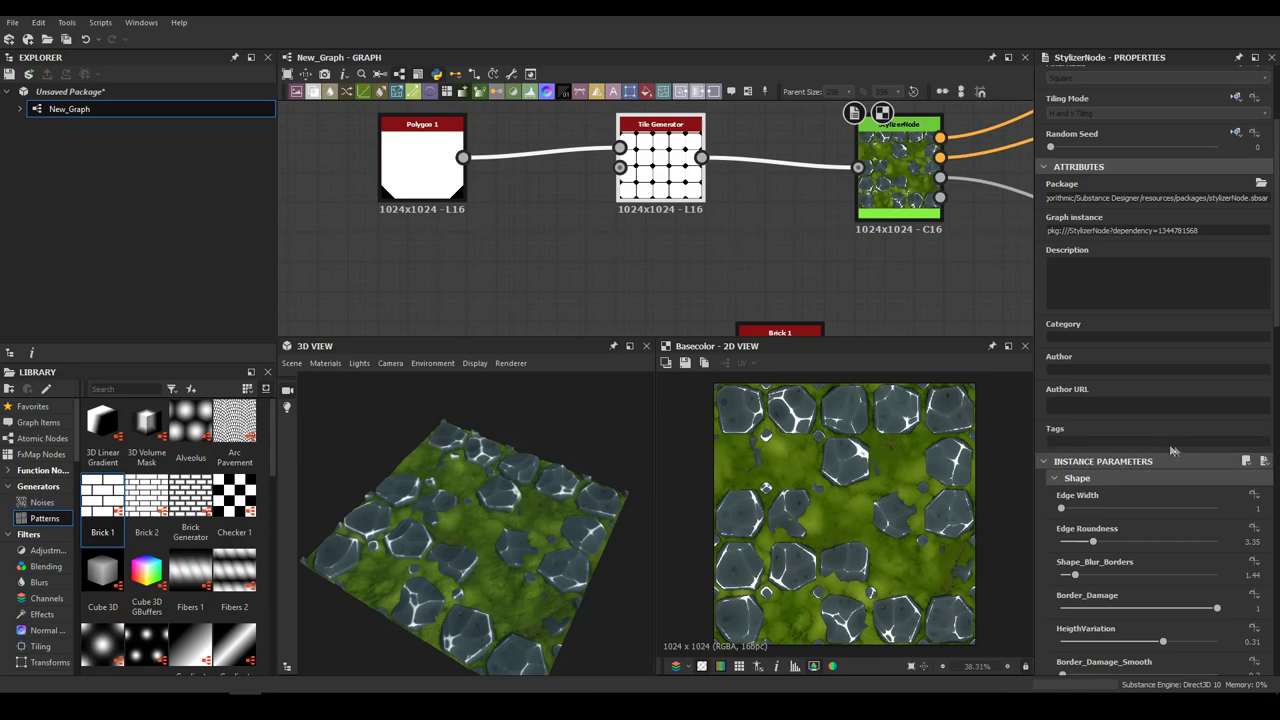
scroll(1173, 455, down, 8)
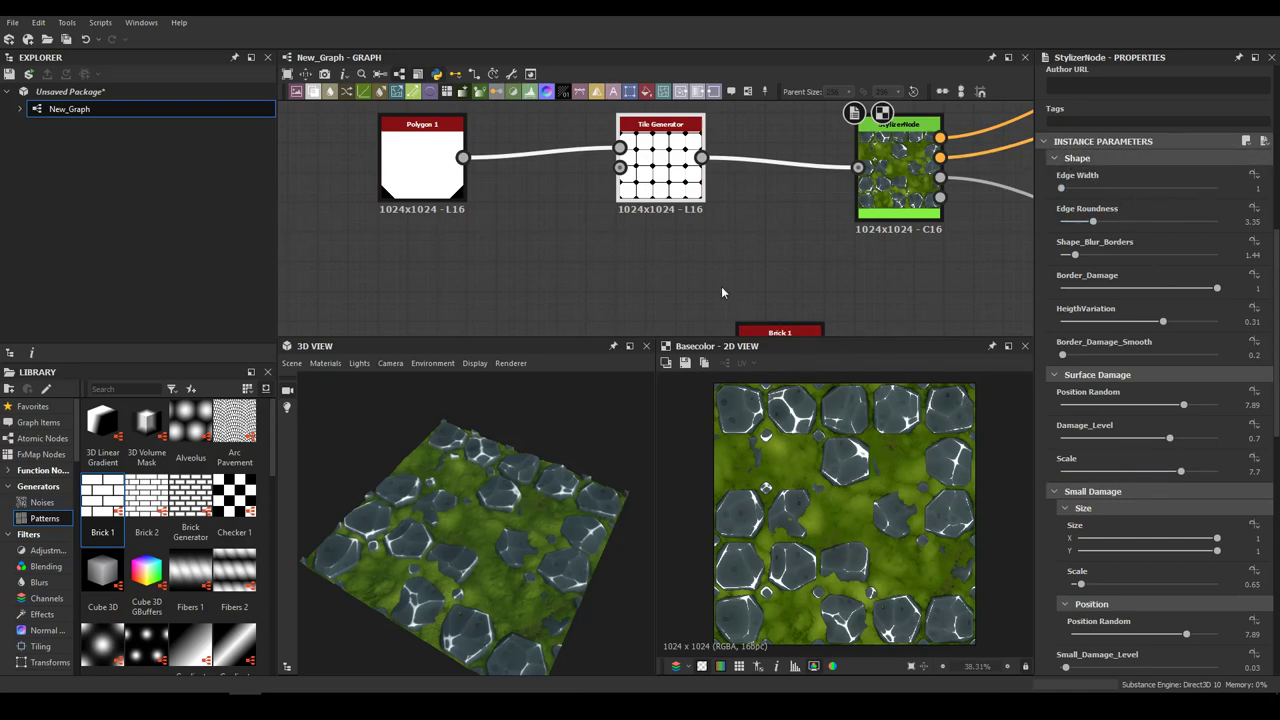
scroll(560, 208, up, 5)
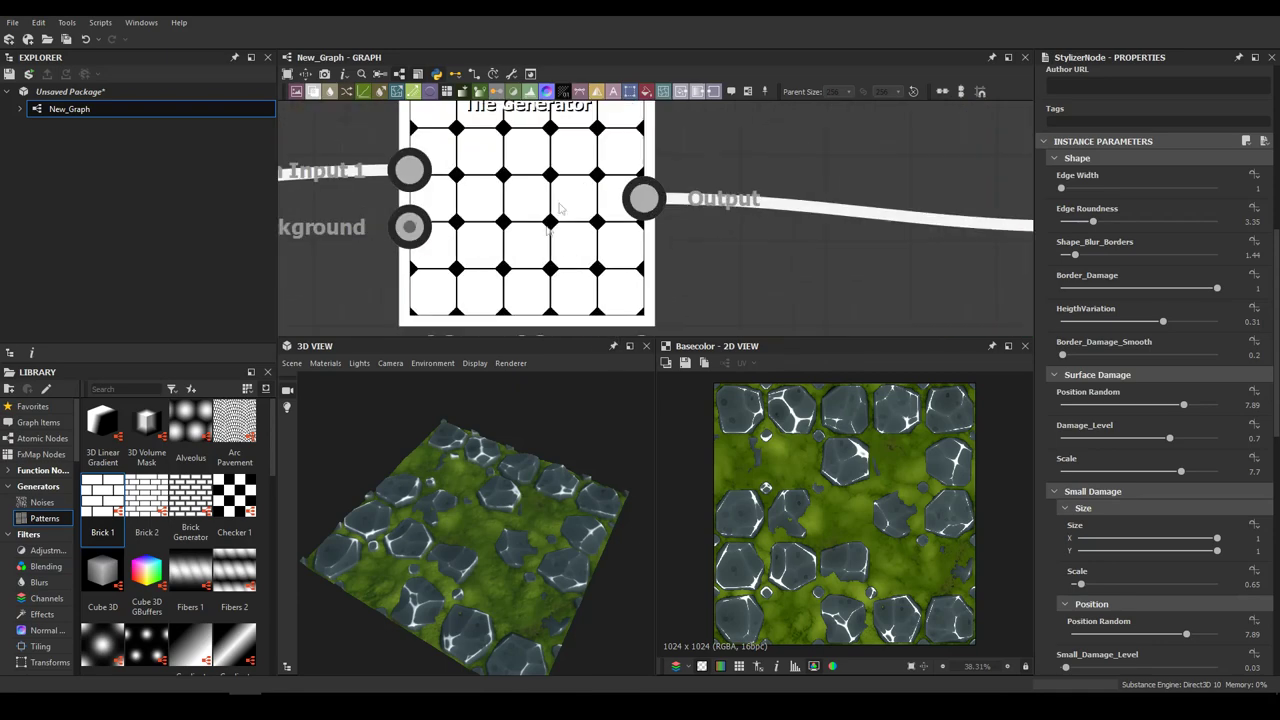
drag(478, 552, 656, 537)
mouse_move(490, 538)
mouse_down()
mouse_move(554, 537)
mouse_move(516, 549)
mouse_move(508, 524)
mouse_up()
drag(1067, 190, 1091, 190)
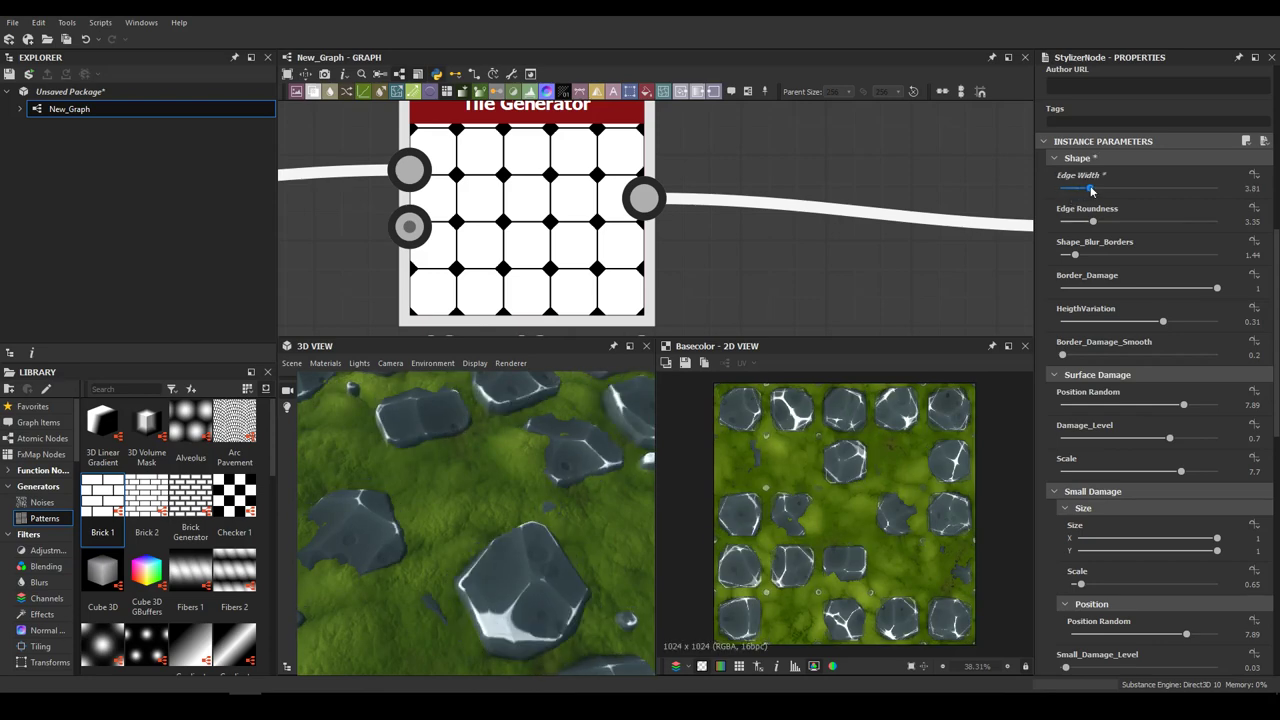
scroll(873, 540, up, 5)
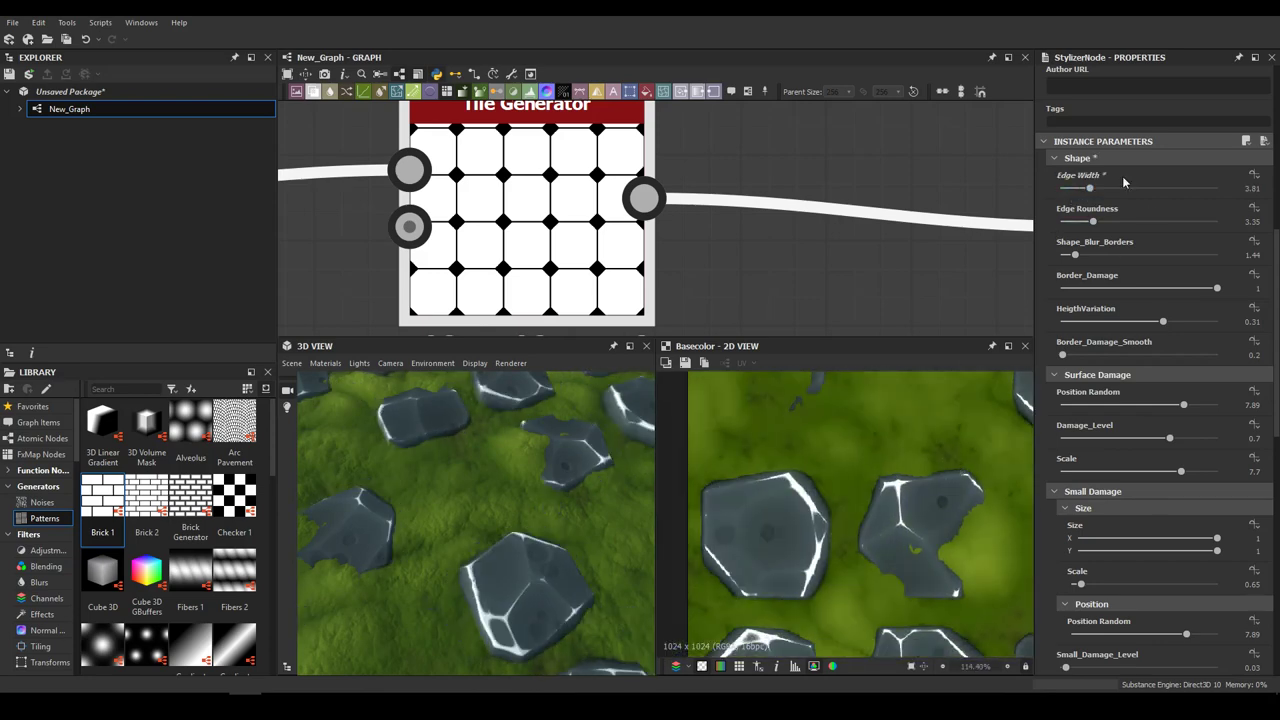
drag(1088, 190, 1058, 190)
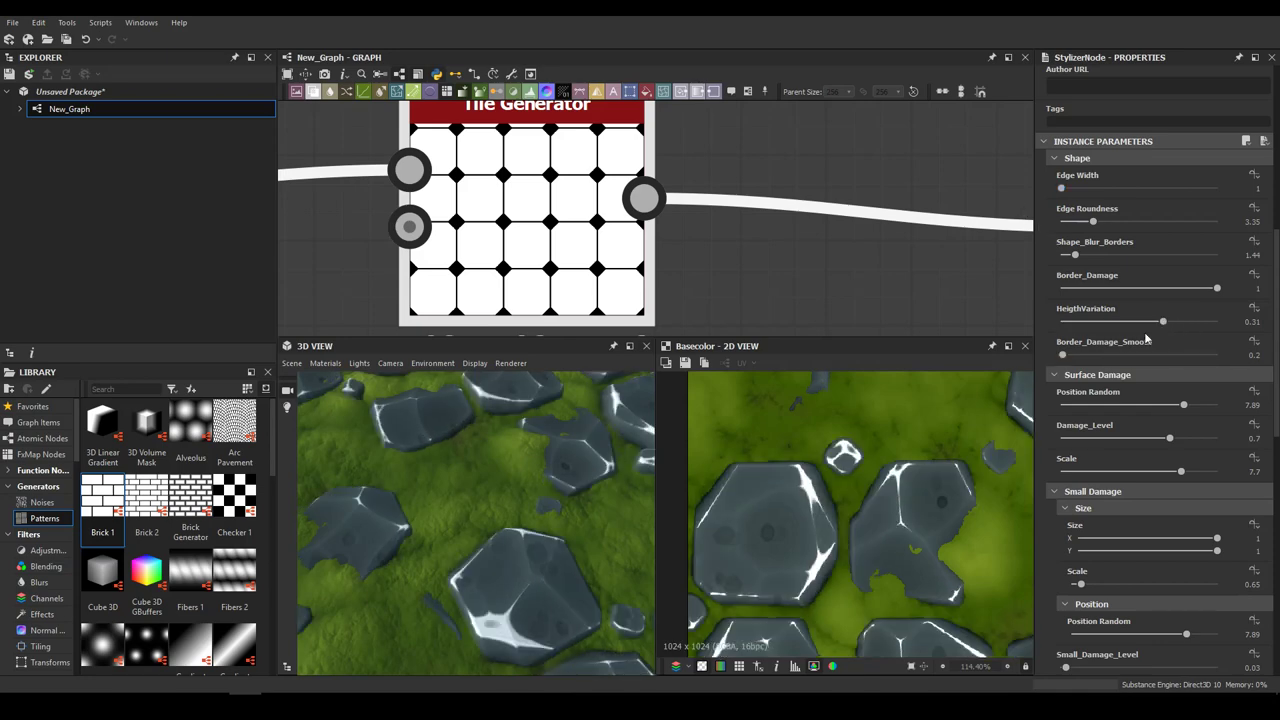
Try the StylizerNode's HeigthVariation at 1, check the stones in 3D, and settle on 0.72
scroll(636, 463, down, 6)
scroll(684, 418, down, 3)
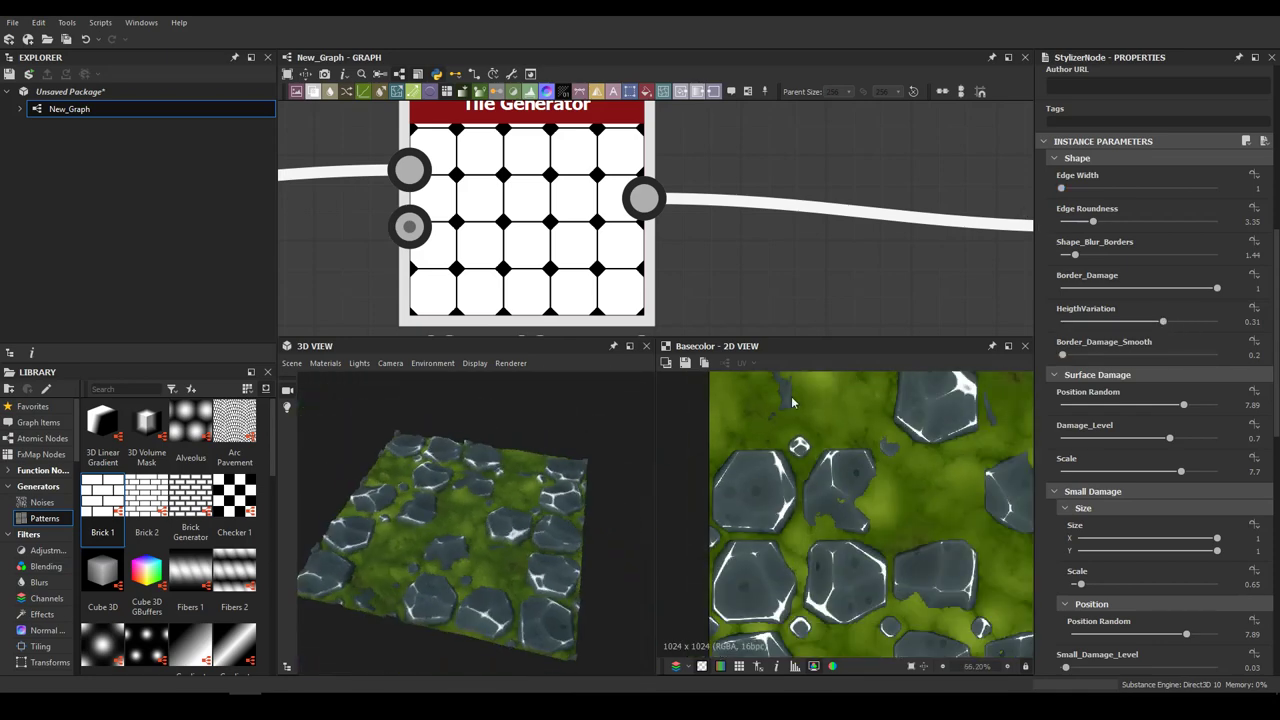
drag(1165, 322, 1216, 322)
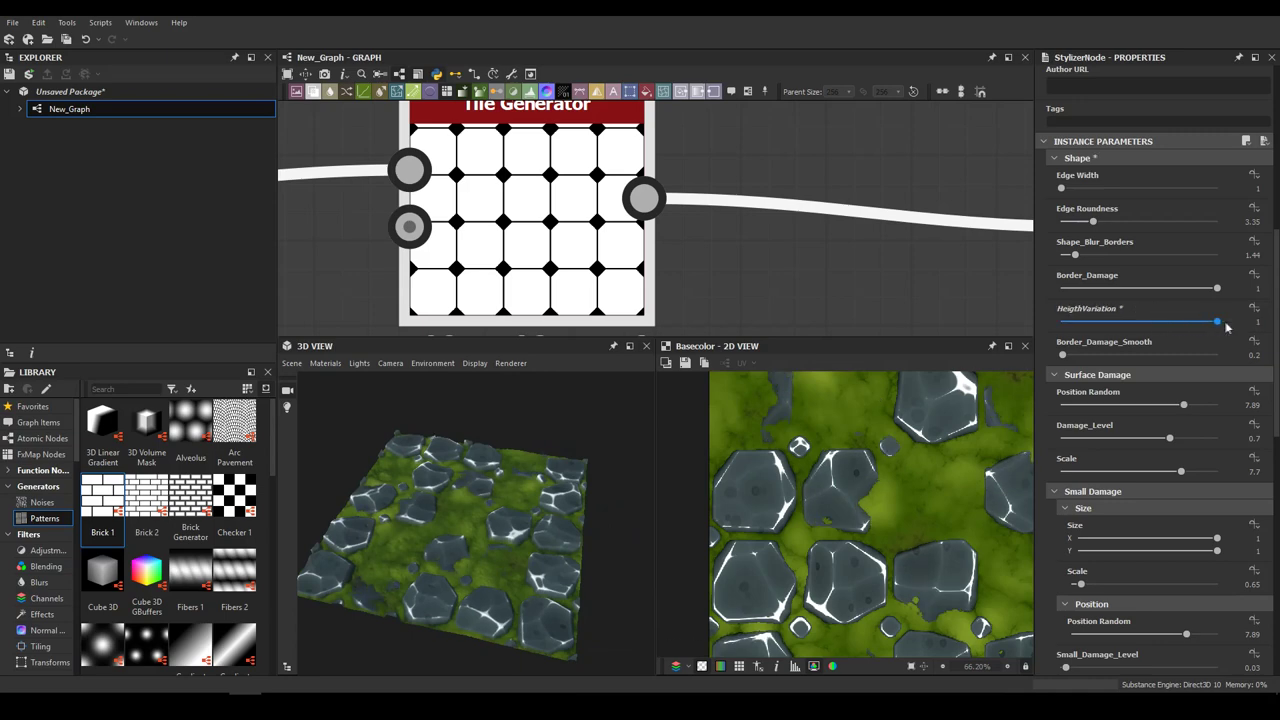
drag(386, 538, 366, 451)
scroll(583, 505, up, 5)
drag(583, 505, 612, 486)
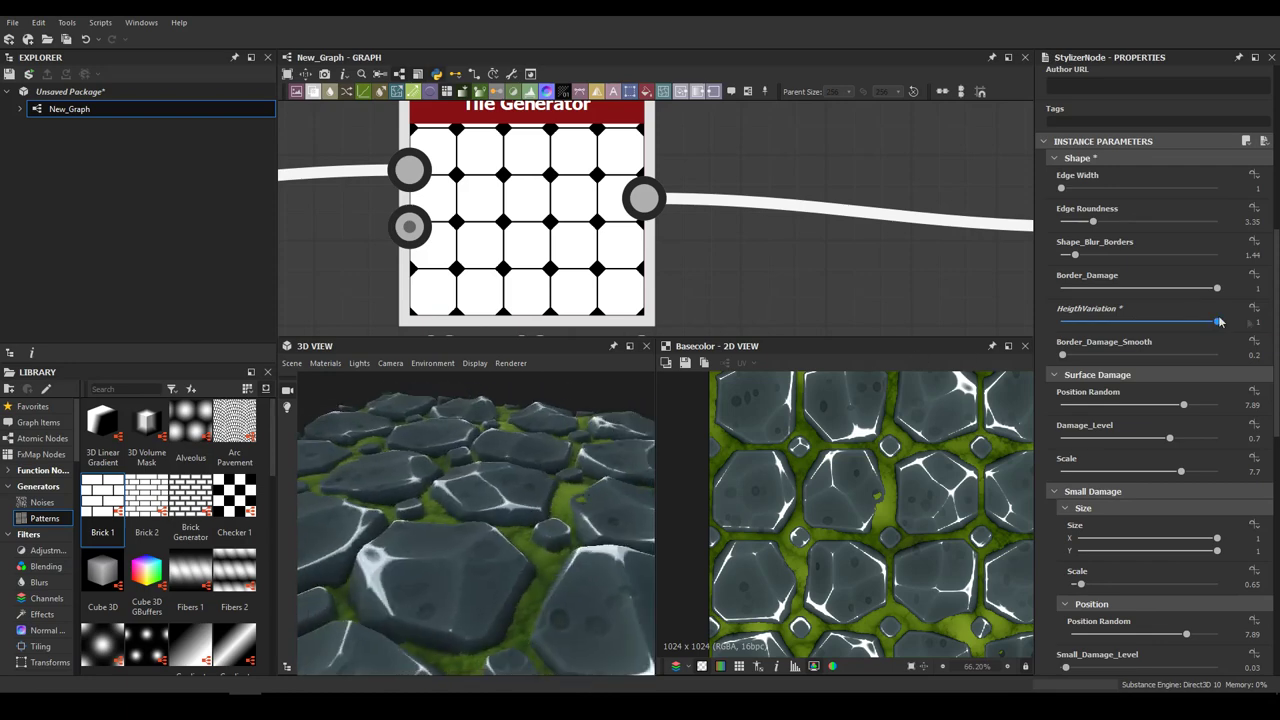
drag(1210, 325, 1202, 325)
drag(441, 500, 677, 497)
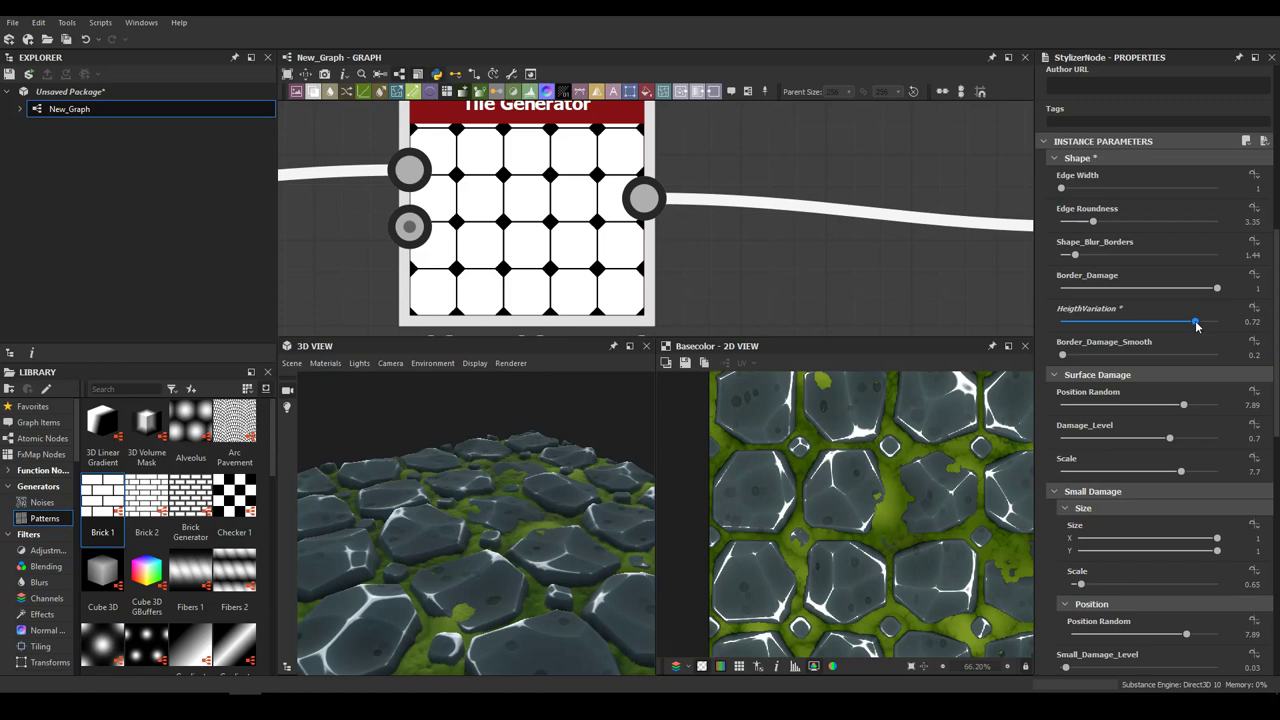
drag(495, 418, 642, 489)
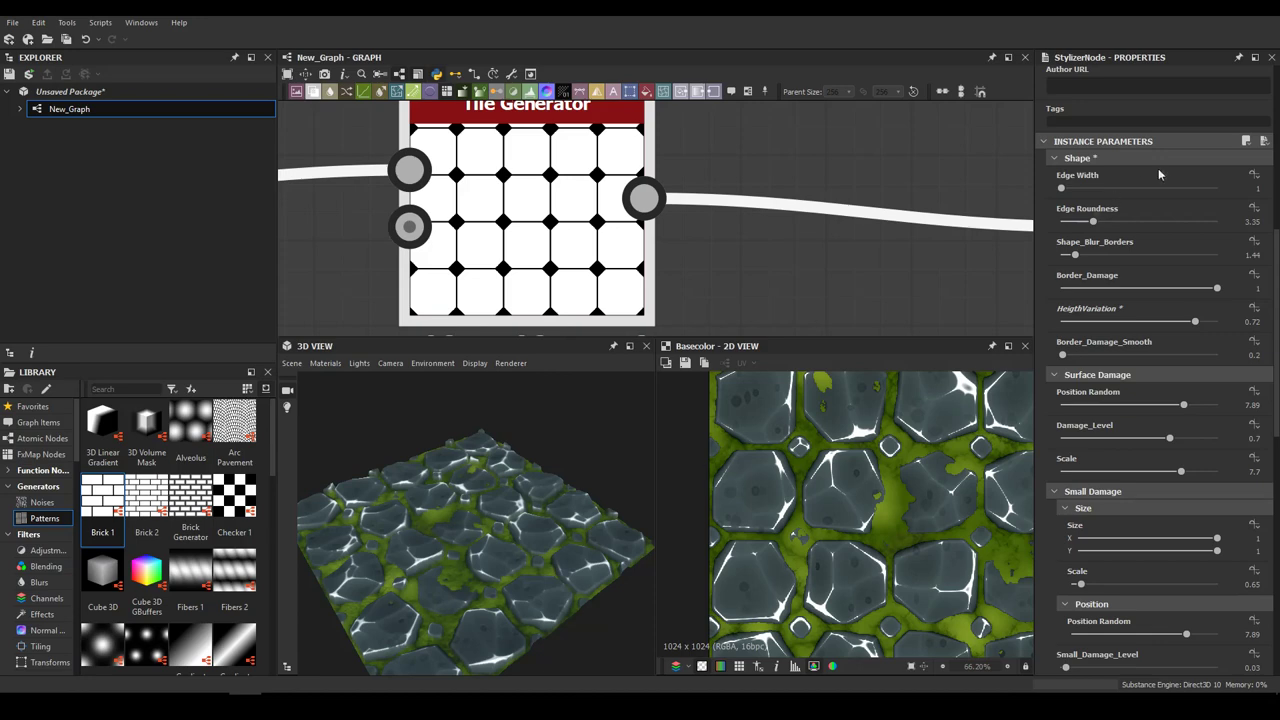
drag(414, 542, 482, 528)
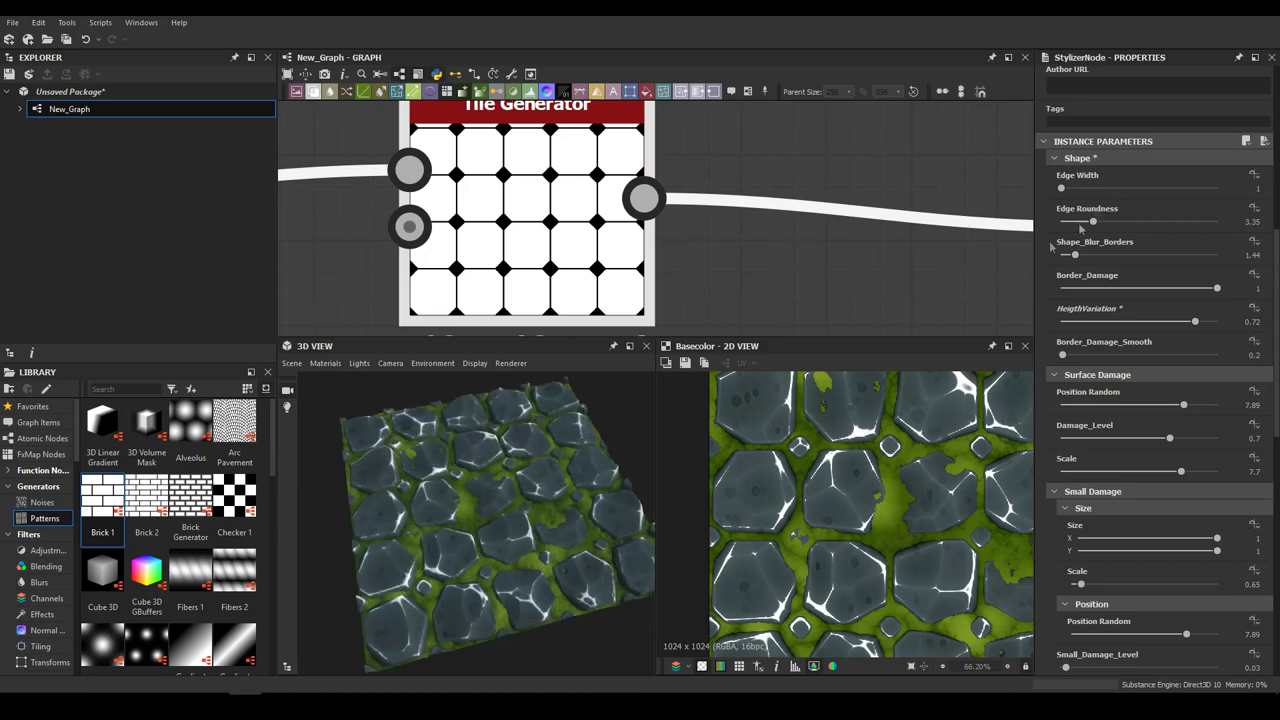
Try an Edge Roundness of 0 on the small stones, set it to 1.36, and check the result in 3D
scroll(507, 488, up, 8)
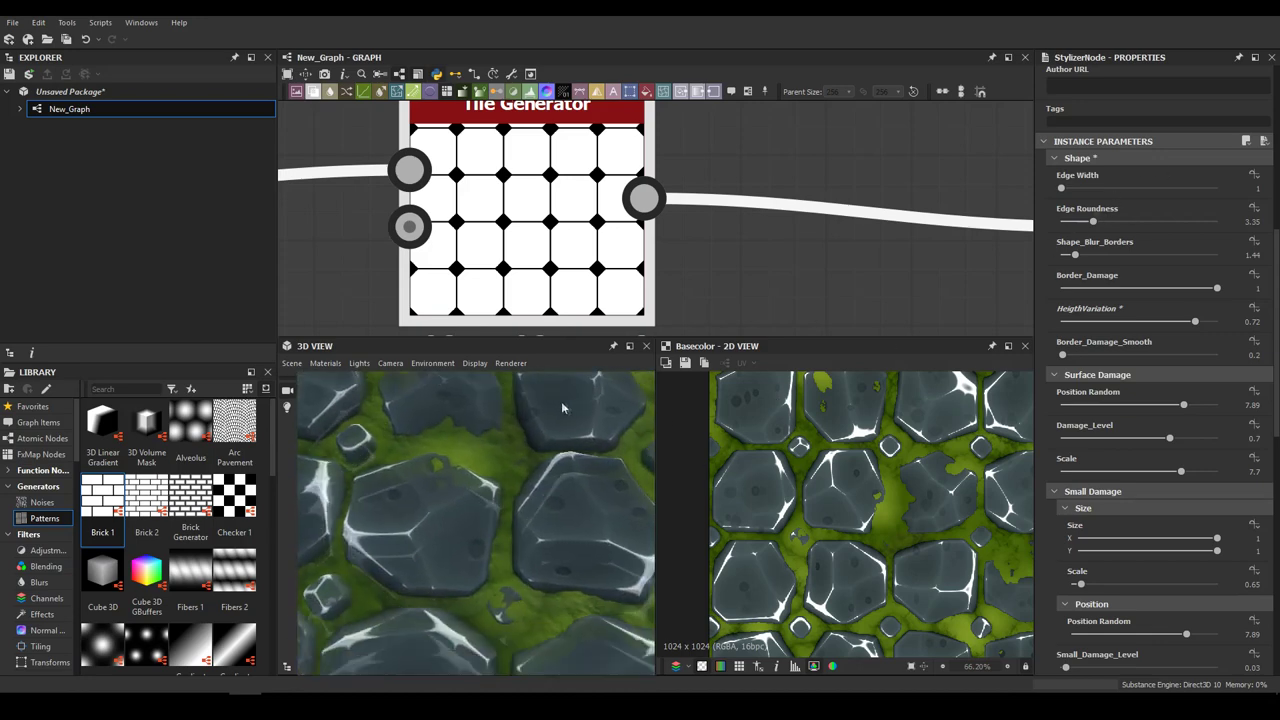
middle_drag(480, 496, 444, 544)
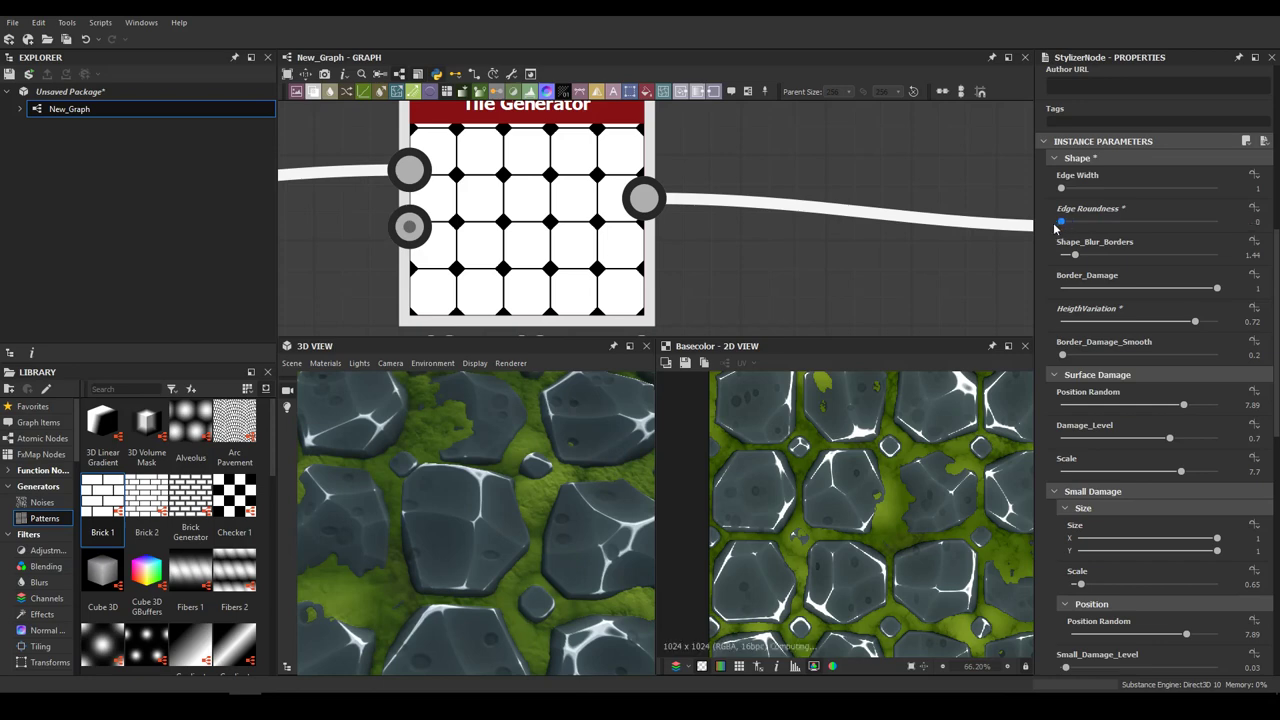
drag(545, 568, 426, 485)
scroll(460, 588, up, 4)
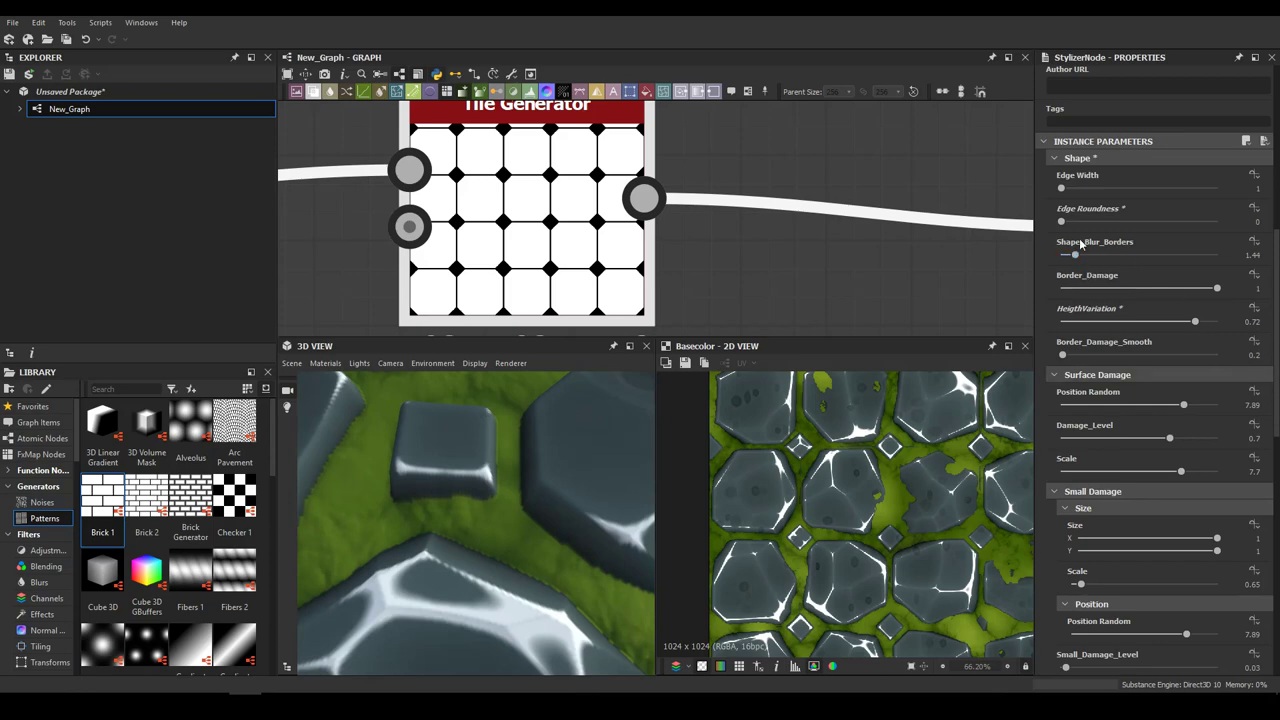
drag(1070, 222, 1077, 223)
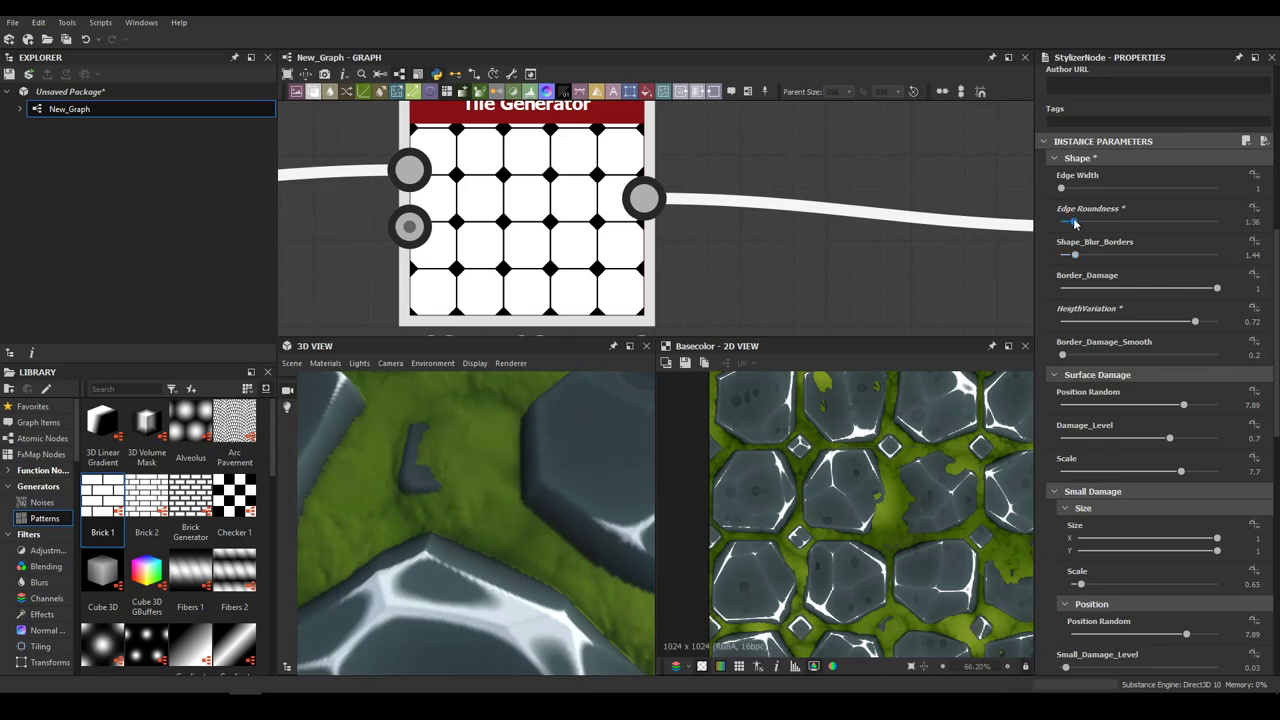
scroll(560, 497, down, 4)
drag(569, 498, 534, 505)
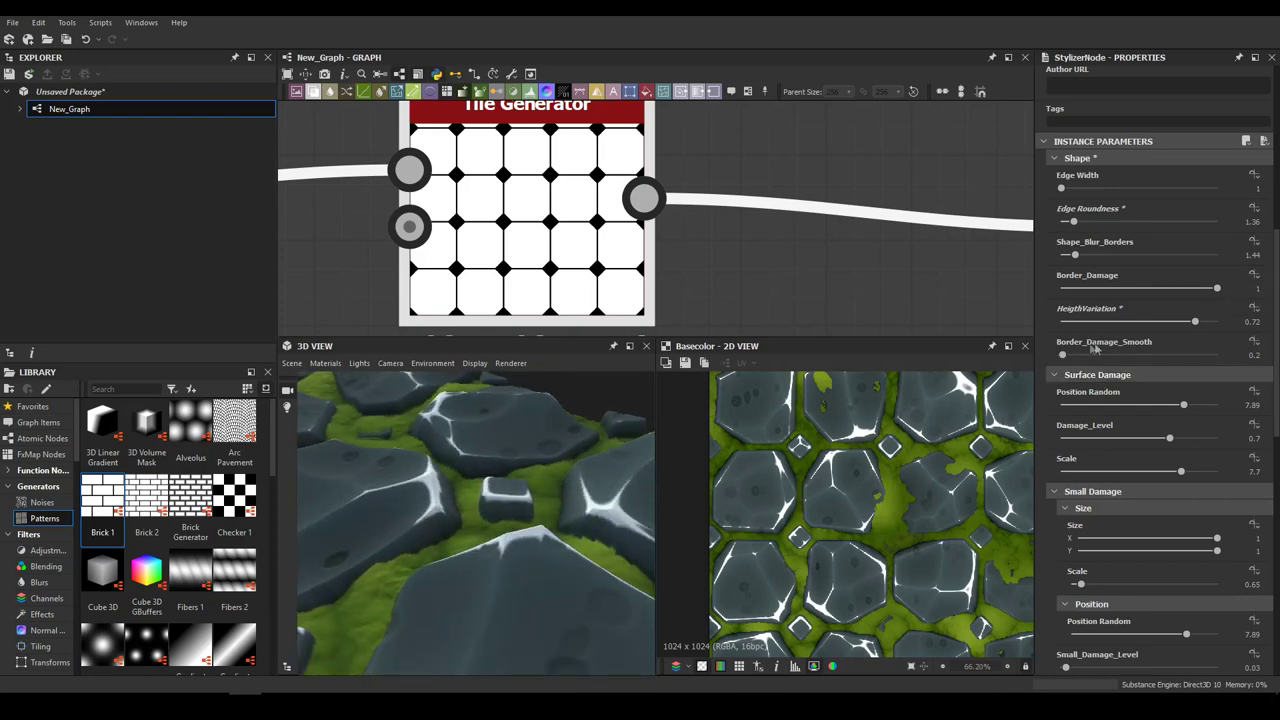
drag(447, 580, 550, 595)
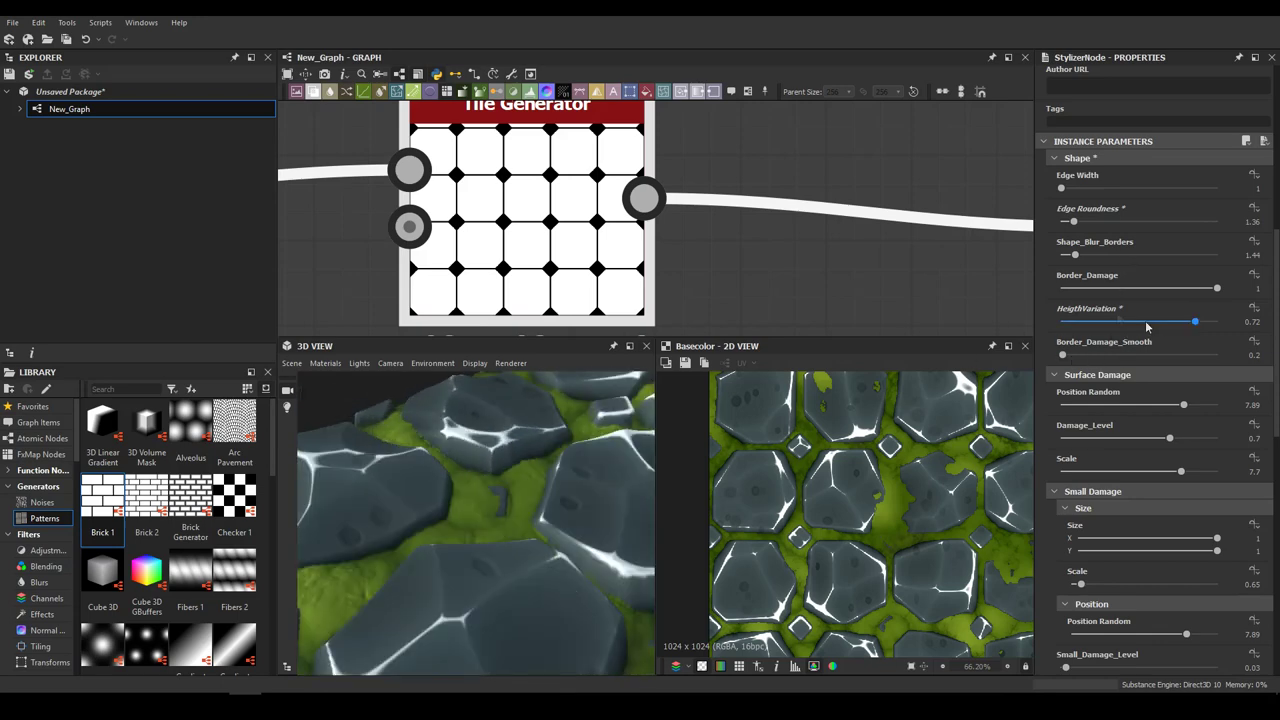
drag(403, 531, 545, 550)
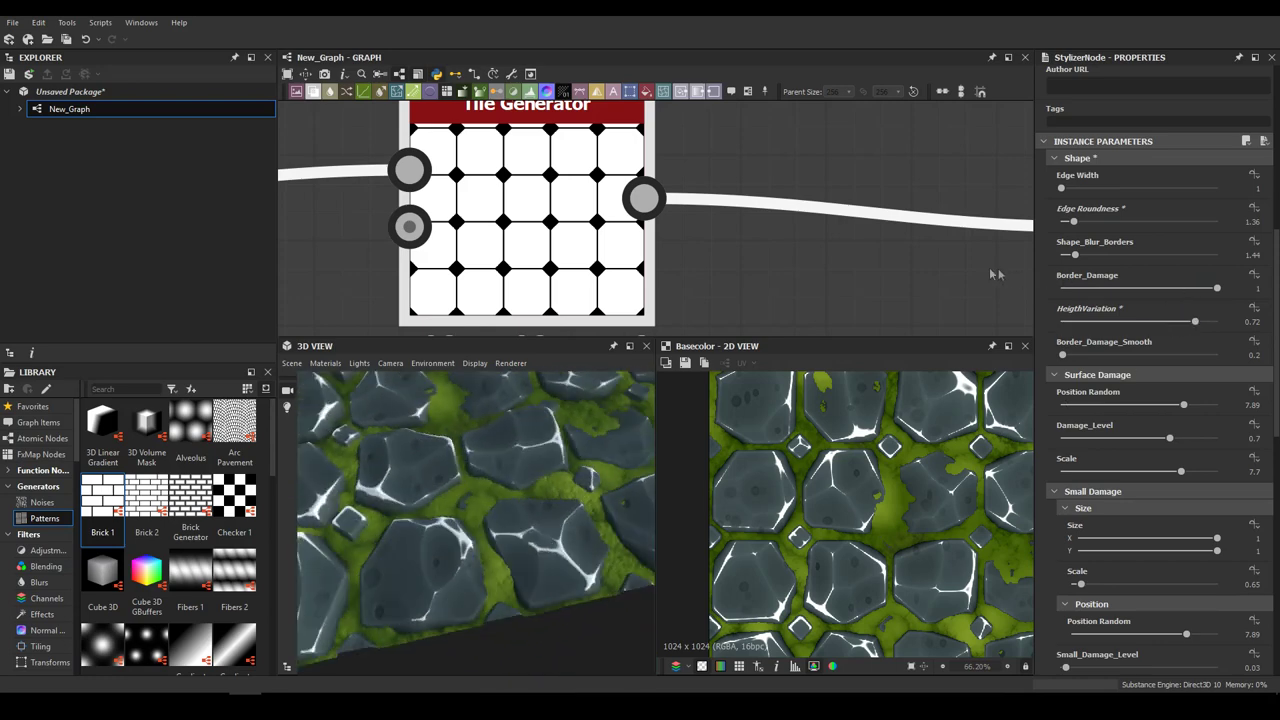
Try the StylizerNode's Border_Damage at 0 and inspect the stone borders up close in the 3D view
drag(1216, 289, 999, 285)
drag(509, 532, 557, 471)
scroll(460, 527, up, 3)
middle_drag(601, 241, 460, 286)
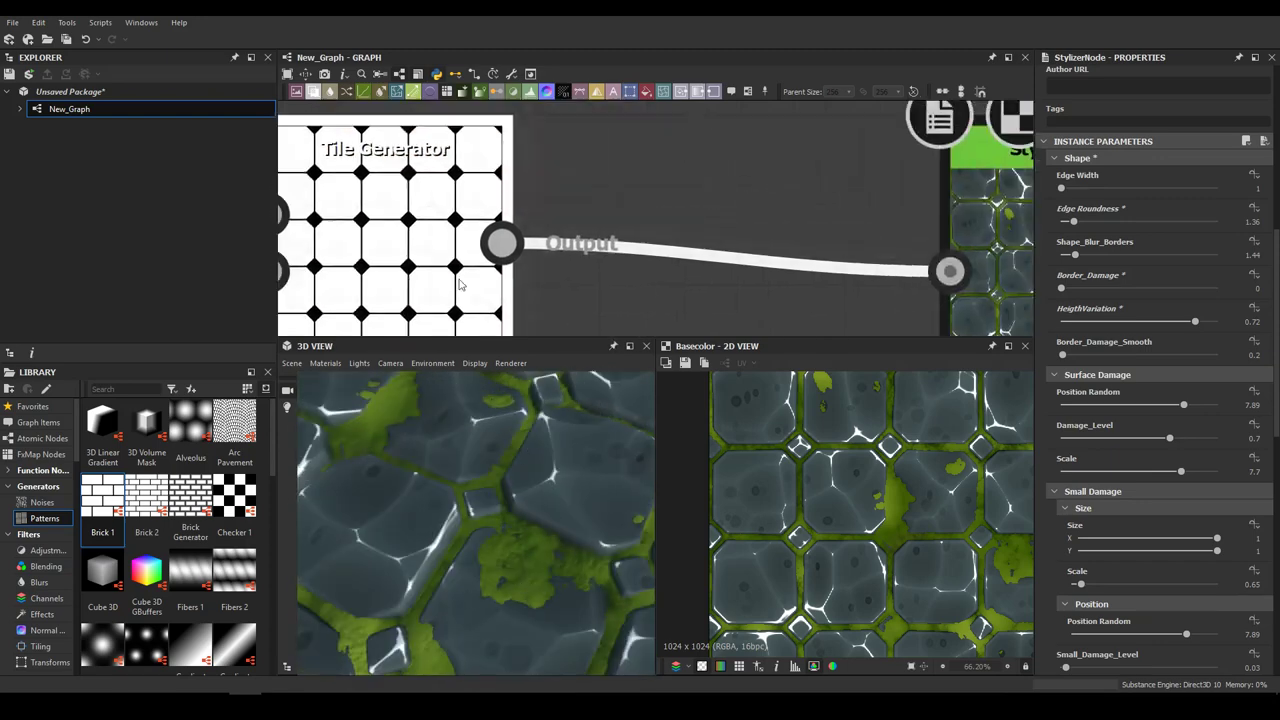
Select the Tile Generator and compare its pattern and parameters with the gaps between the stones in the 3D view
scroll(452, 291, down, 3)
drag(392, 143, 440, 320)
click(440, 323)
middle_drag(636, 285, 525, 243)
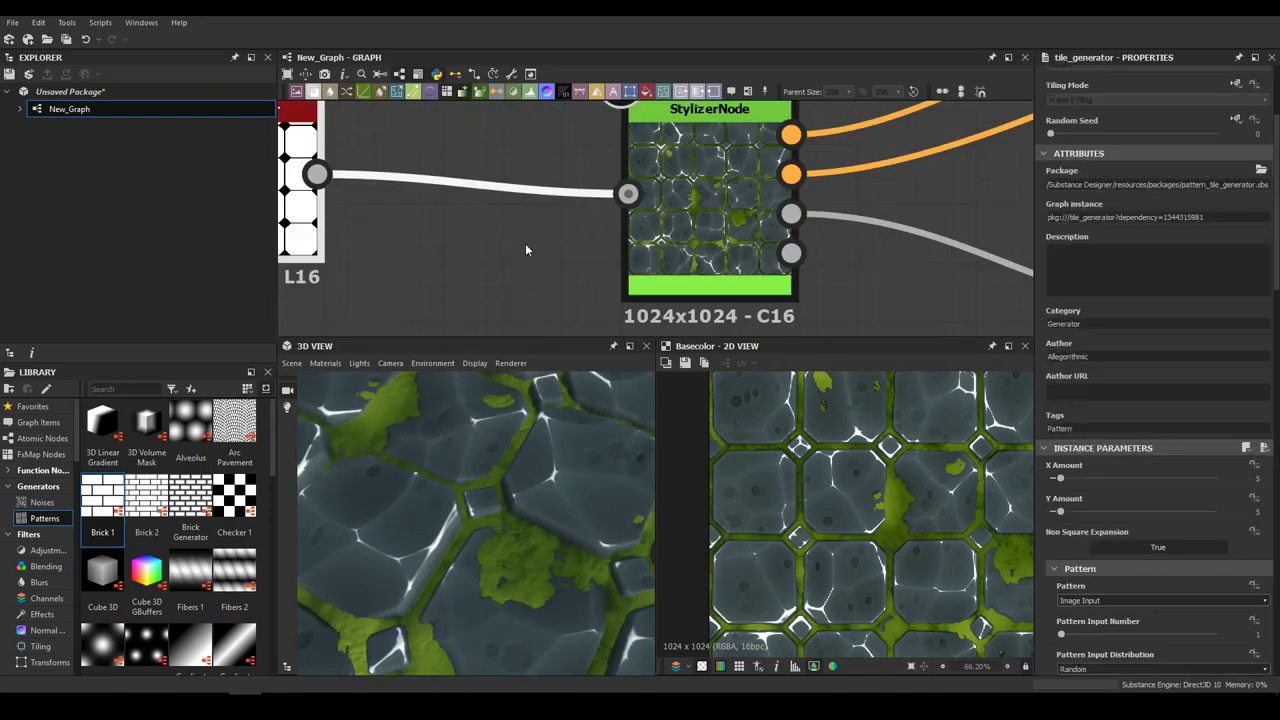
scroll(500, 220, down, 2)
scroll(408, 228, up, 6)
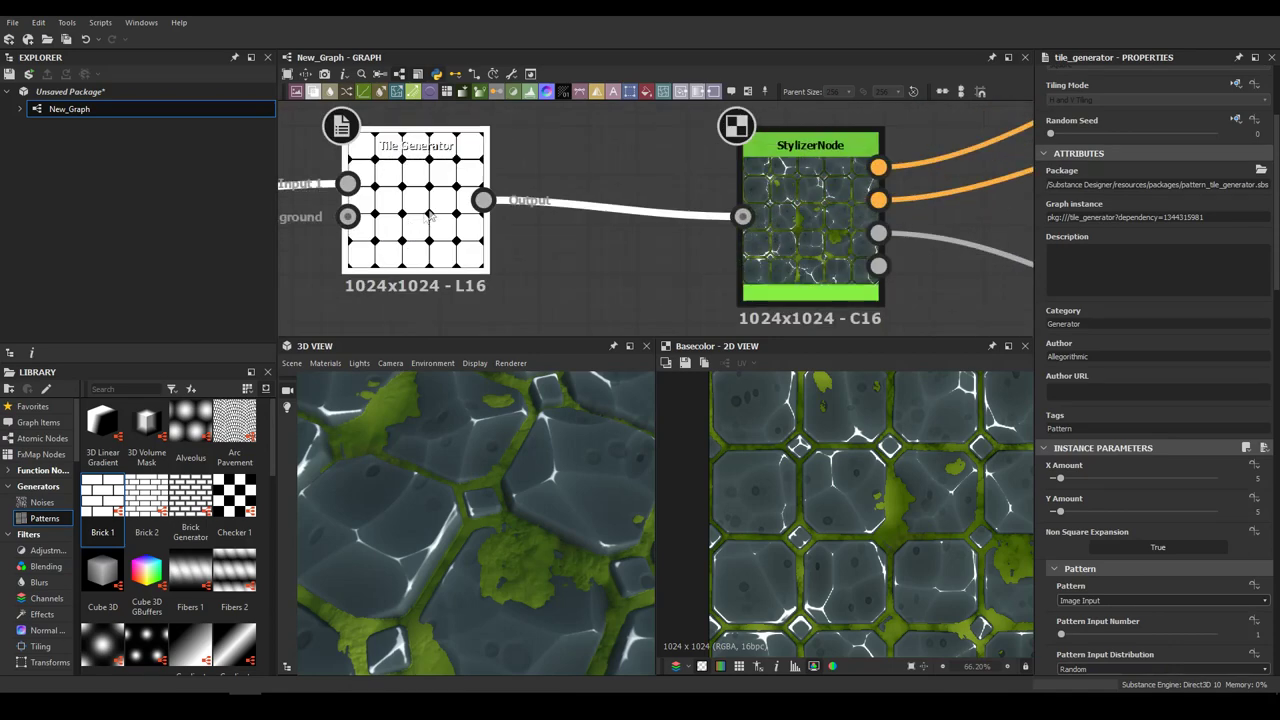
scroll(476, 504, down, 3)
scroll(475, 502, down, 5)
mouse_move(489, 527)
mouse_down()
mouse_move(603, 521)
mouse_move(510, 530)
mouse_up()
scroll(509, 532, up, 8)
scroll(509, 537, down, 4)
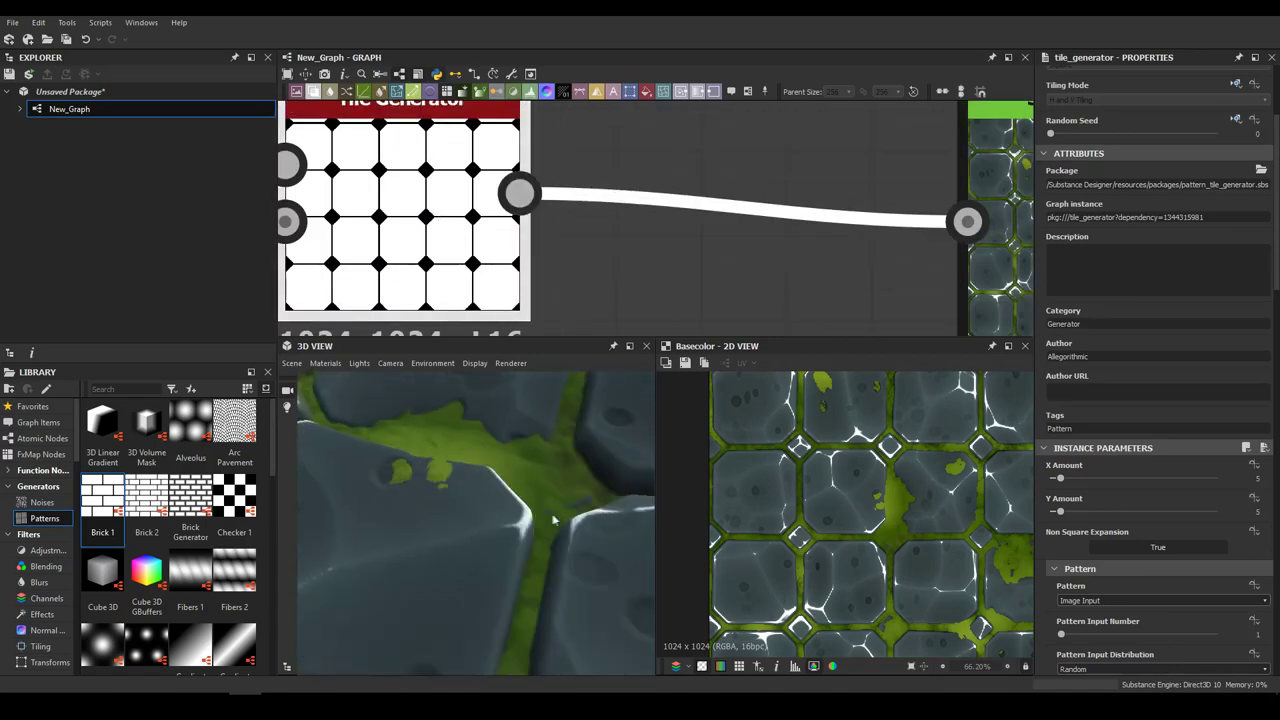
scroll(1150, 479, down, 7)
scroll(1150, 479, up, 10)
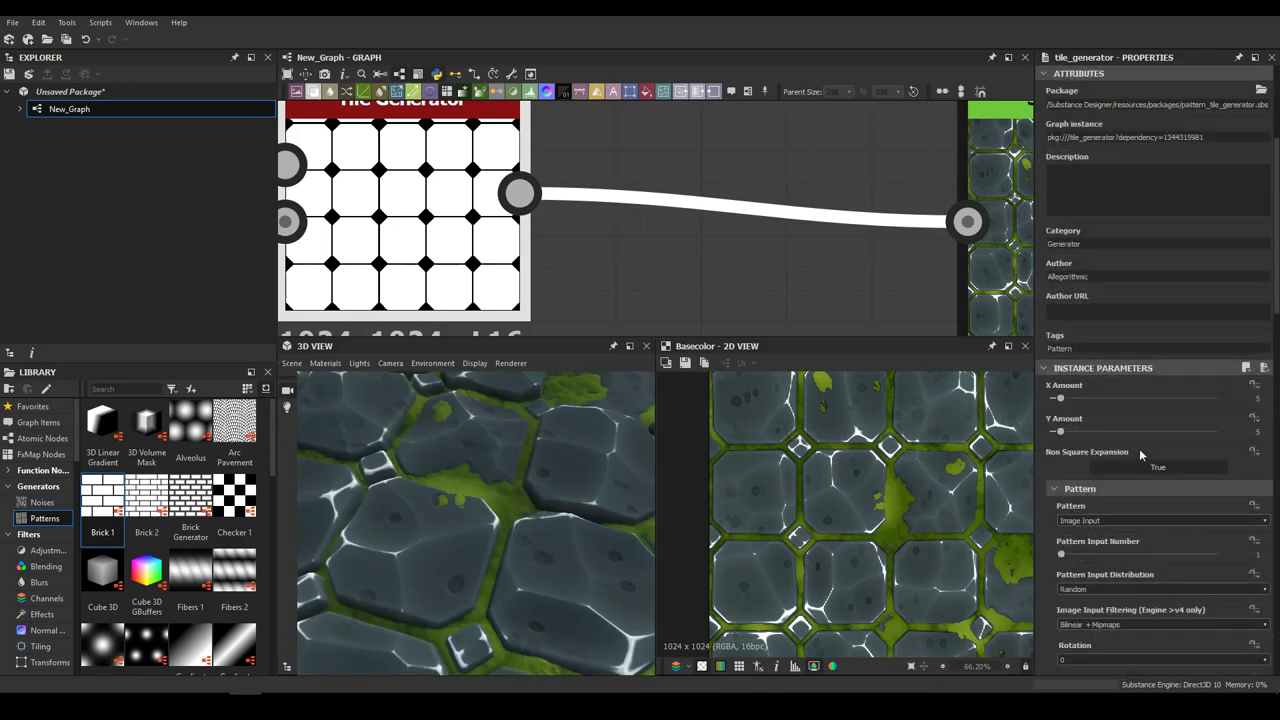
Select the StylizerNode again, set its Border_Damage to 1, and inspect the stone edges in the 3D view
middle_drag(770, 246, 474, 202)
click(718, 272)
scroll(718, 272, down, 1)
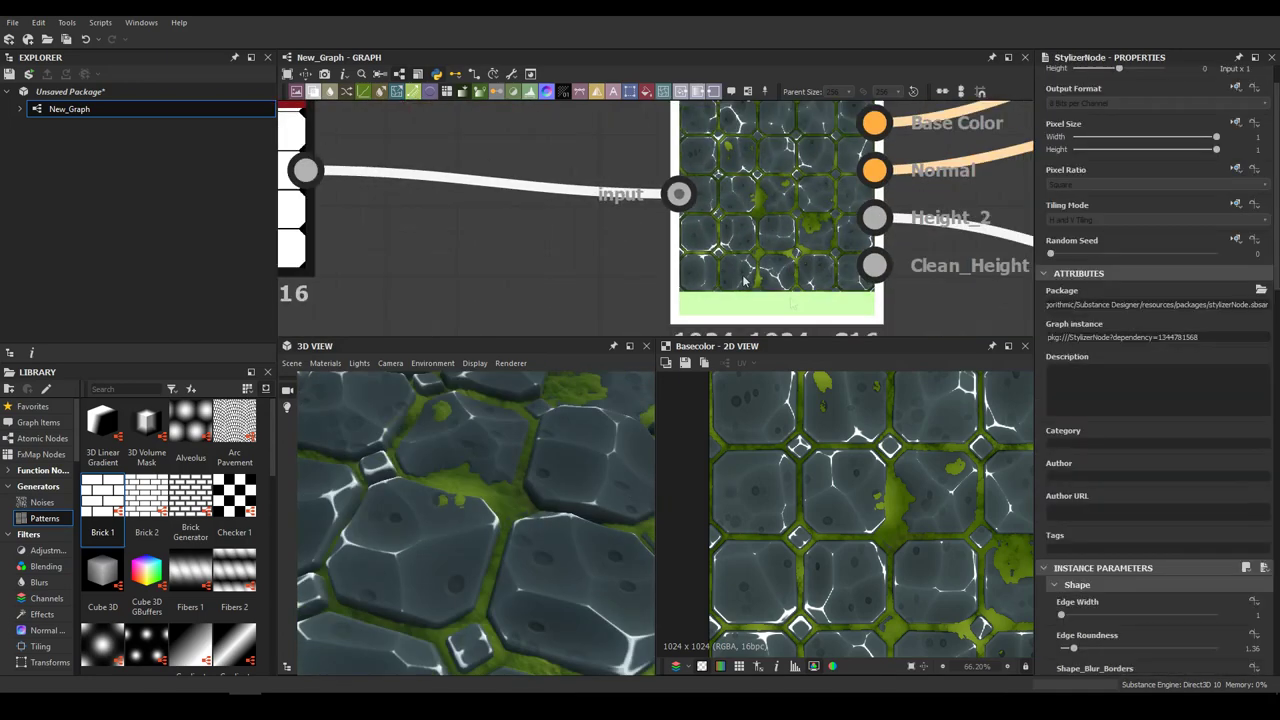
scroll(1112, 492, down, 7)
middle_drag(449, 293, 573, 288)
scroll(573, 288, down, 2)
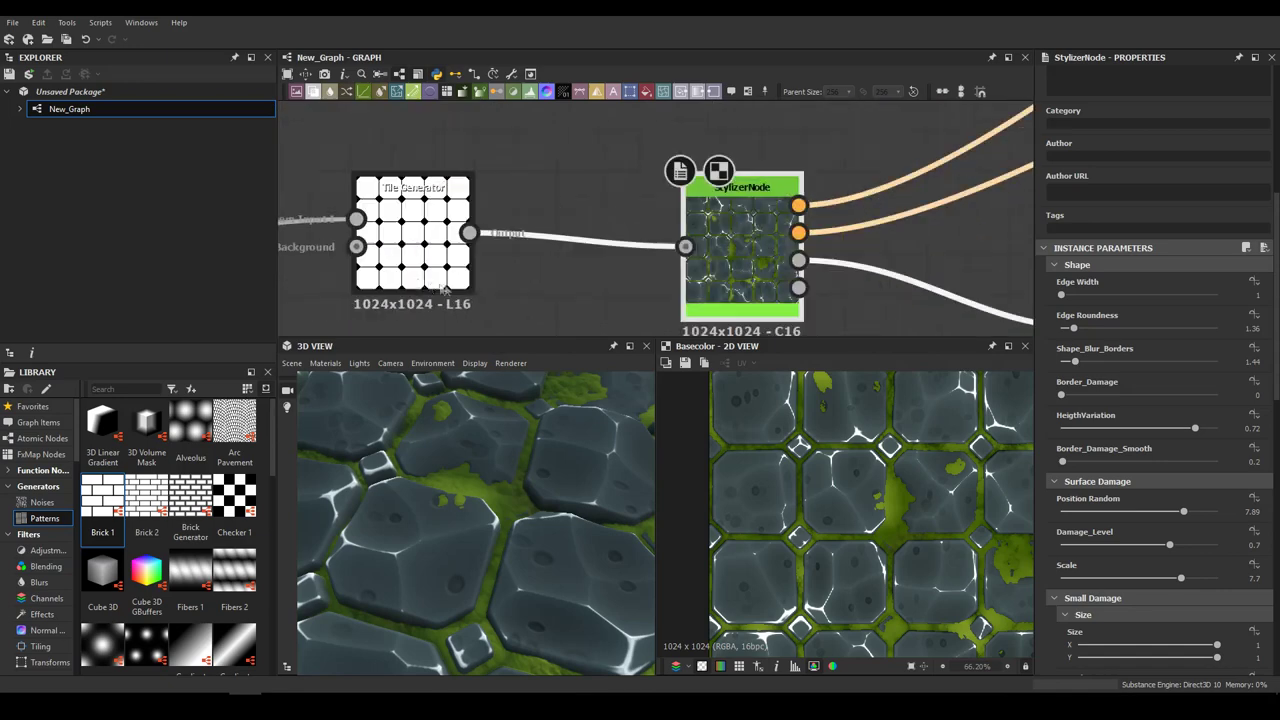
scroll(407, 222, up, 2)
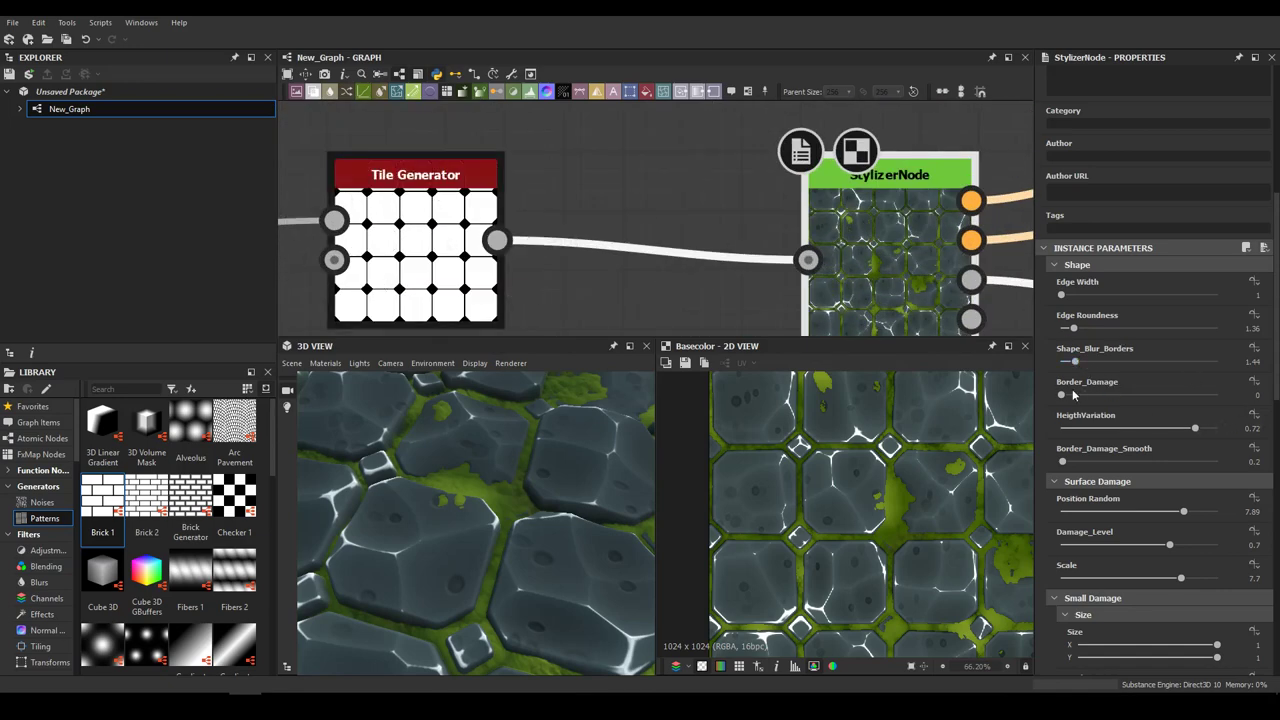
drag(1071, 396, 1237, 395)
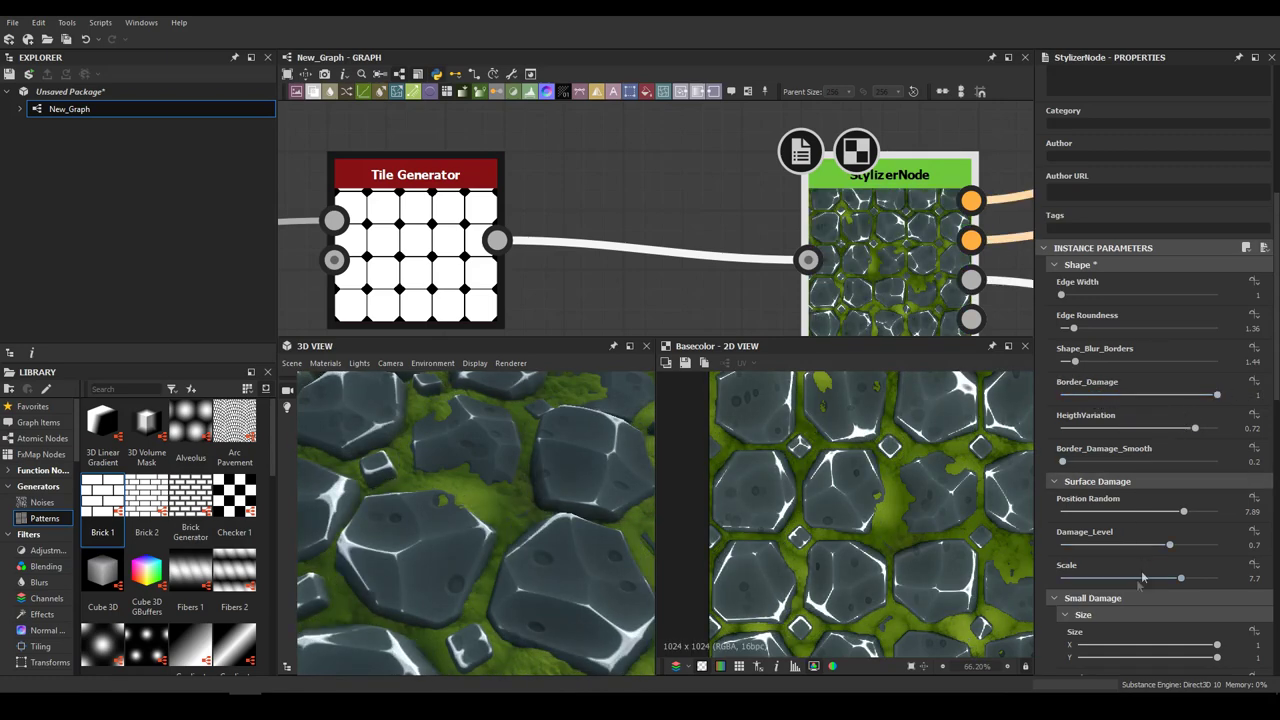
drag(537, 600, 530, 510)
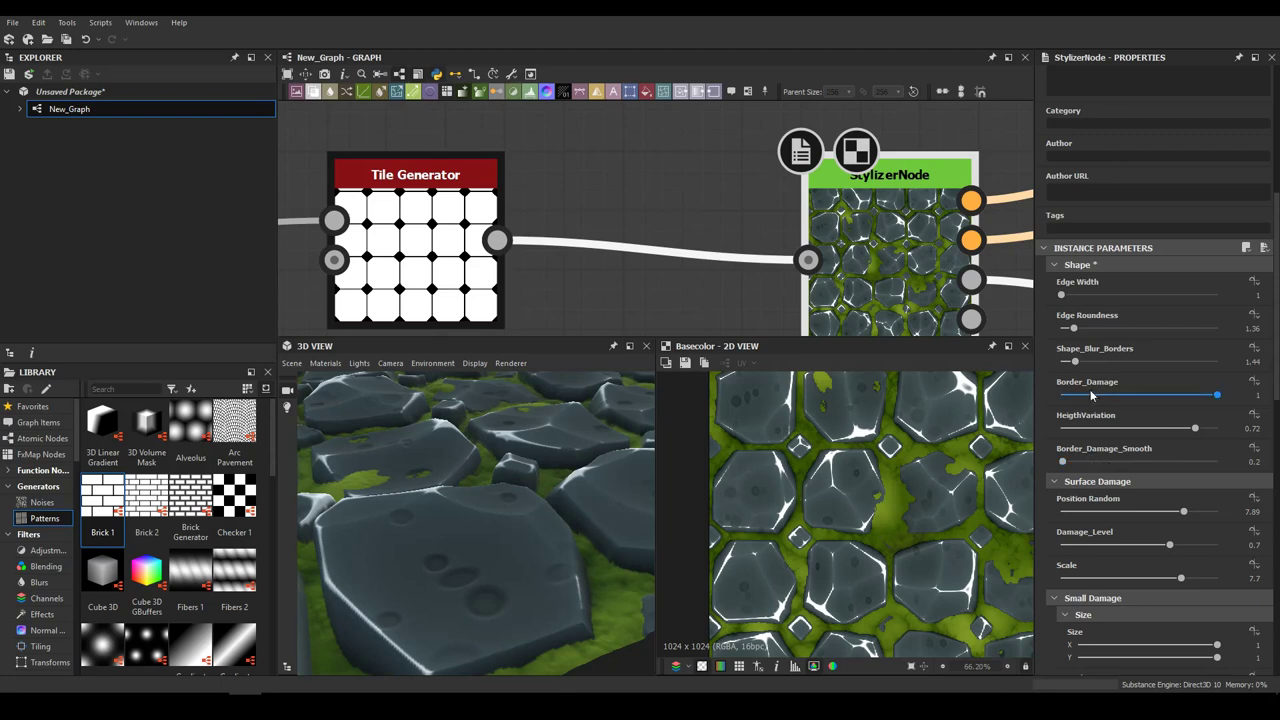
drag(521, 555, 618, 600)
Set Border_Damage_Smooth to 0, check the stone edges in 3D, and collapse the Shape parameter group
mouse_move(1062, 461)
mouse_down()
mouse_move(1149, 464)
mouse_move(1061, 462)
mouse_up()
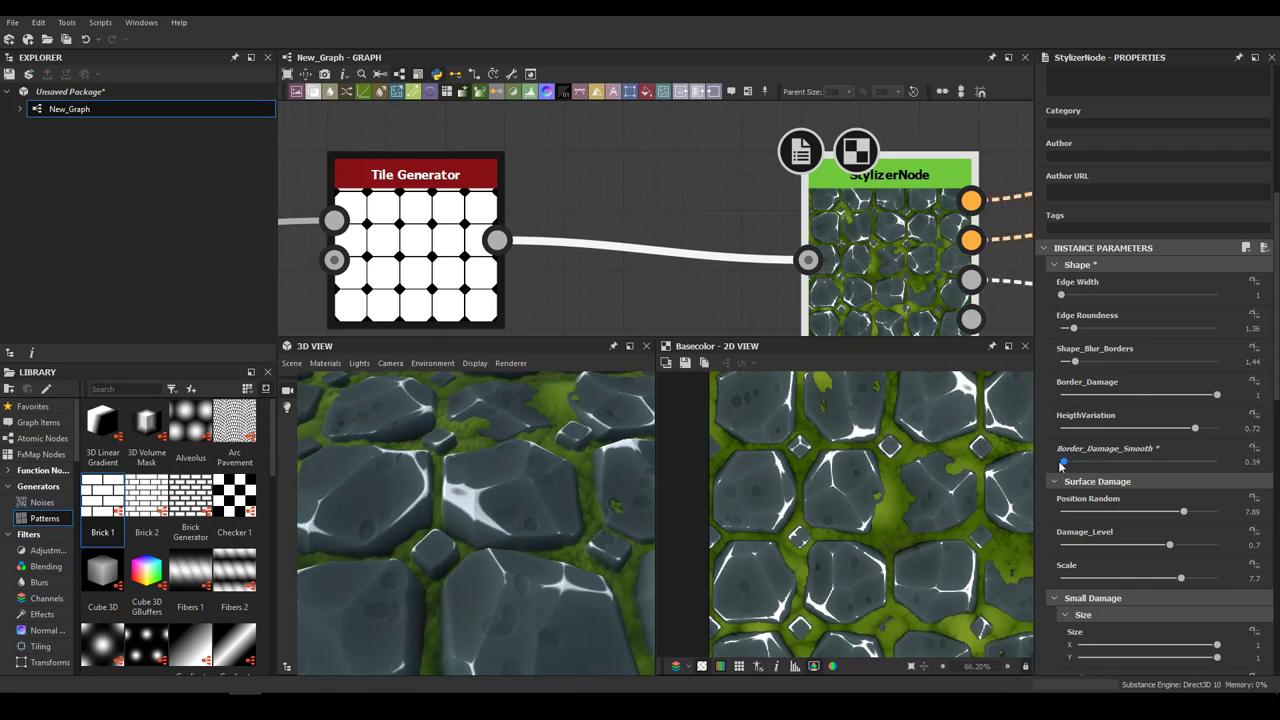
scroll(551, 537, down, 5)
drag(500, 530, 689, 532)
scroll(521, 498, up, 5)
click(1054, 264)
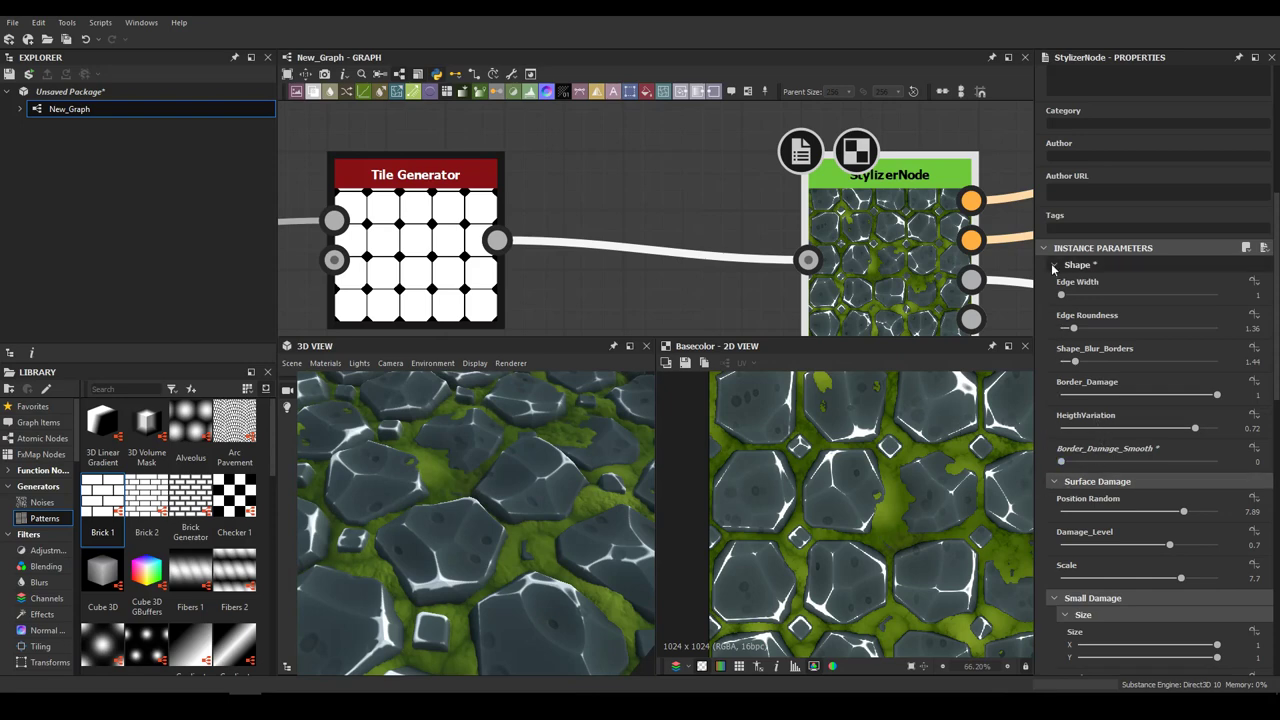
drag(509, 503, 501, 480)
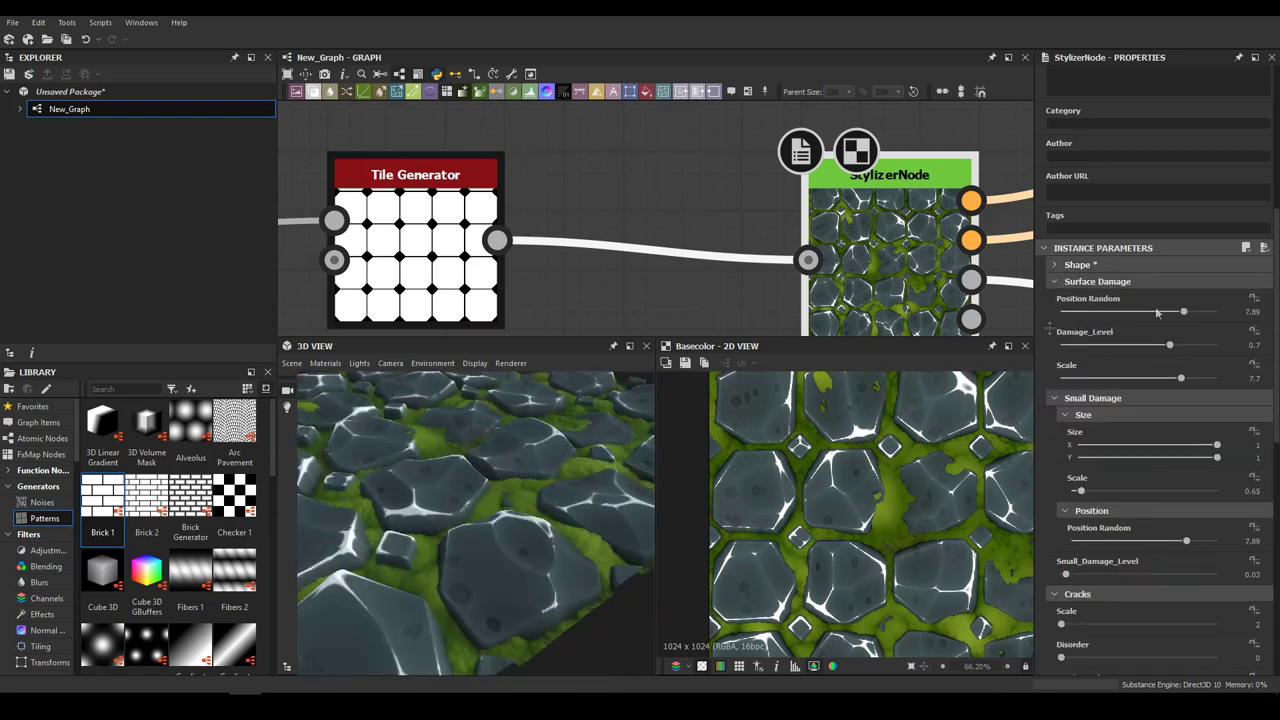
Set the Small Damage size Scale to 0.59 and inspect the pitting on the stone surfaces in the 3D view
drag(499, 458, 465, 437)
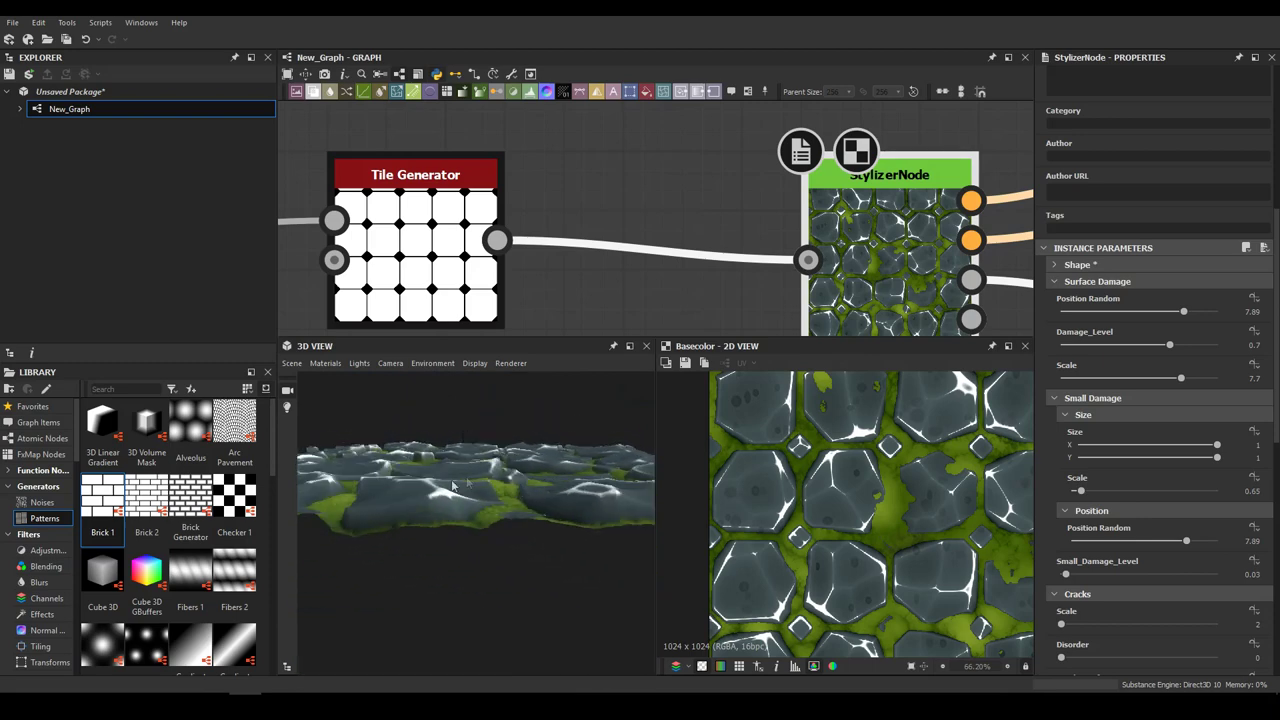
drag(625, 445, 583, 459)
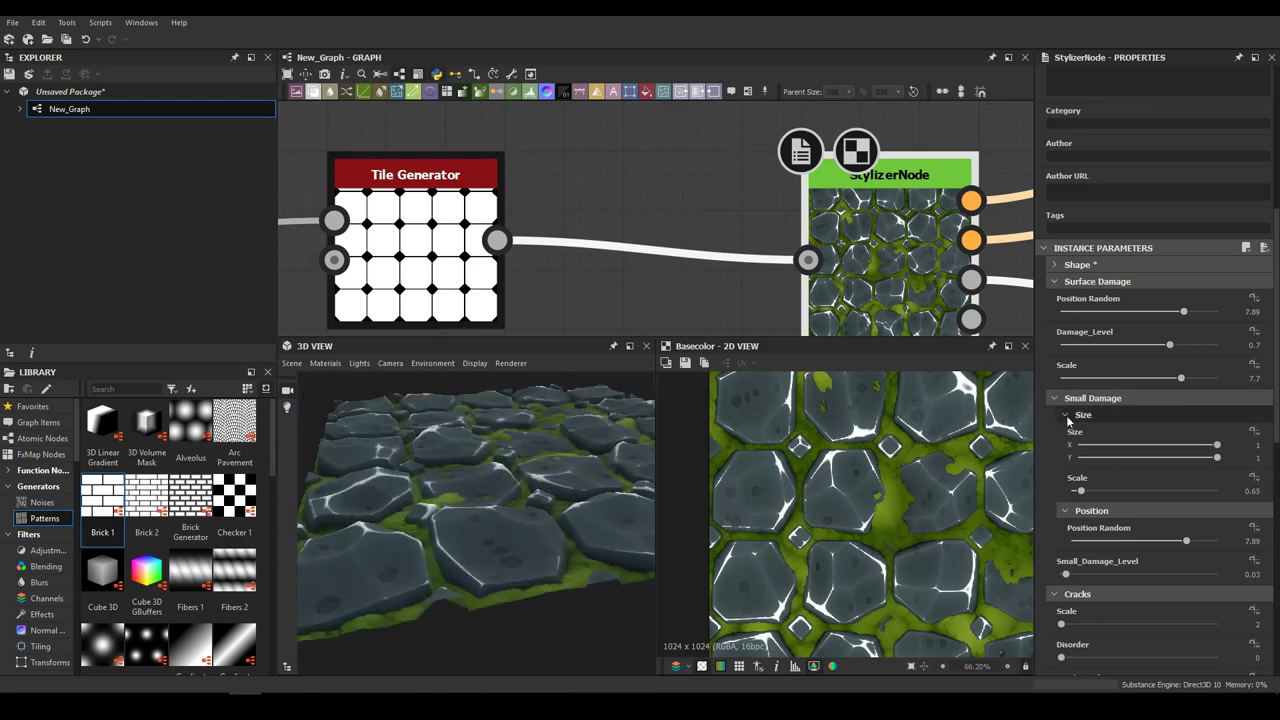
drag(489, 505, 597, 488)
drag(510, 510, 397, 436)
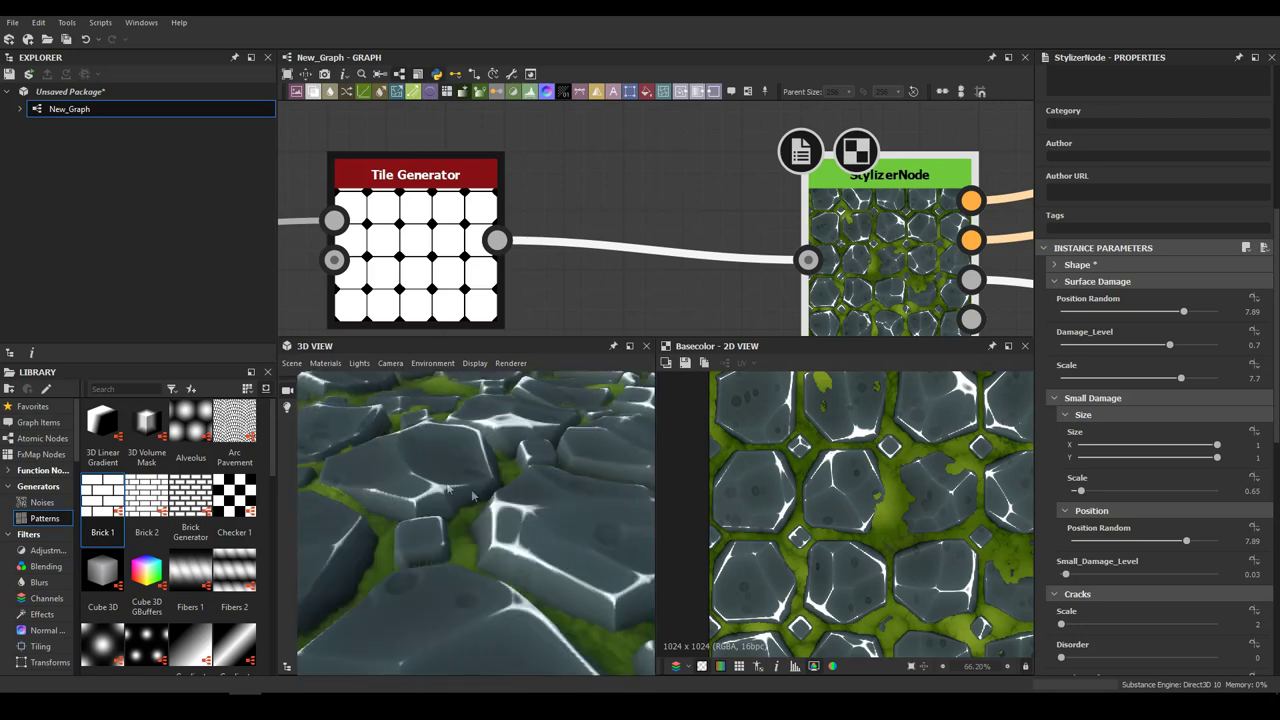
scroll(1118, 461, down, 1)
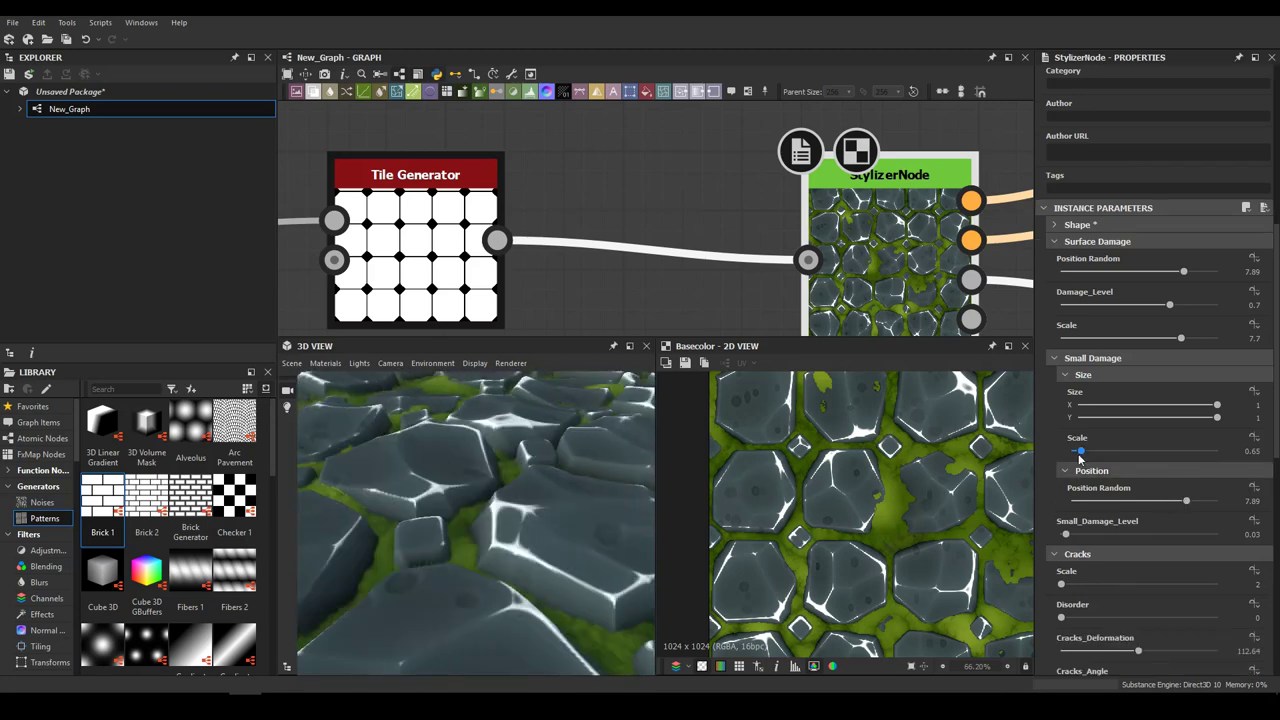
drag(1080, 456, 1079, 456)
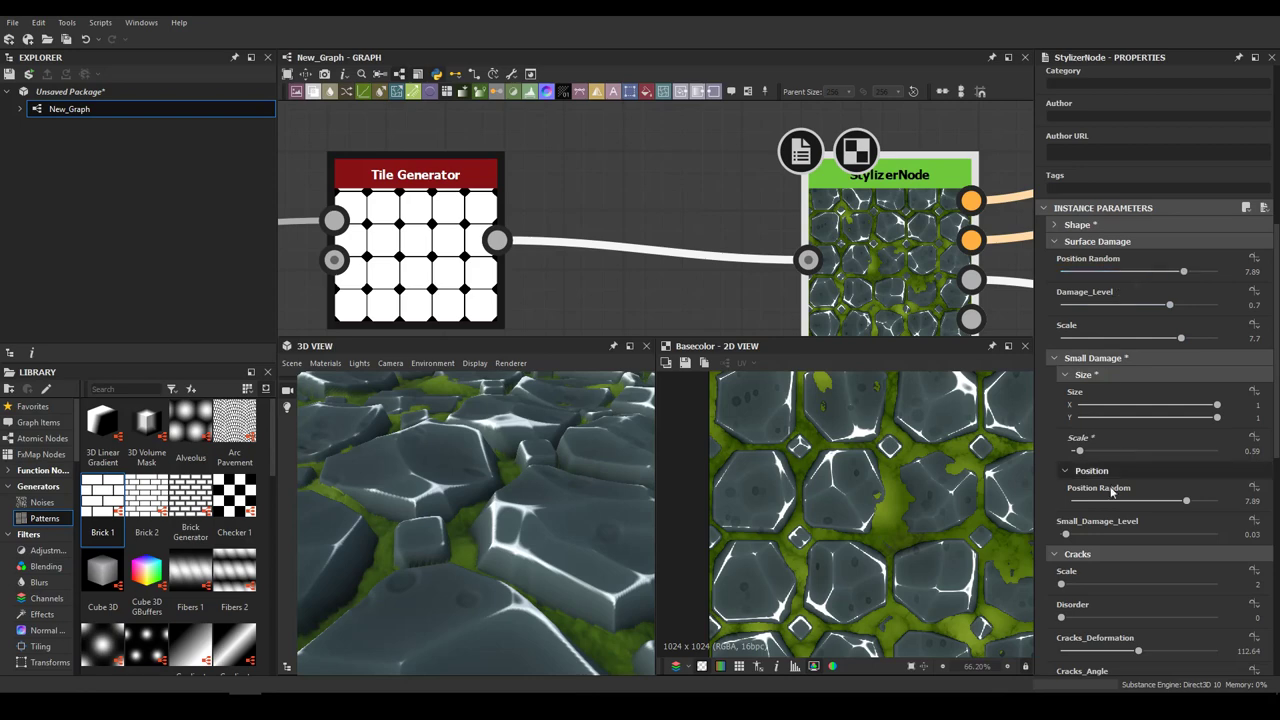
drag(614, 533, 520, 491)
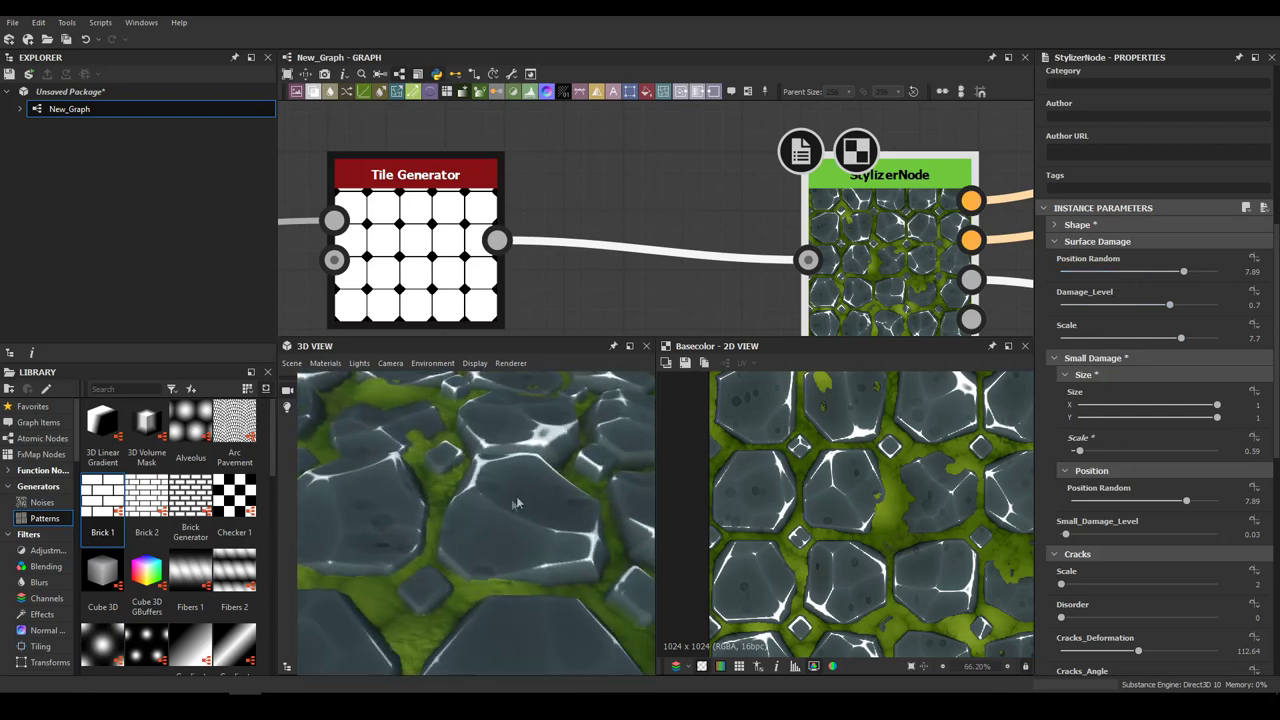
Set the Surface Damage Scale to 7.4 and try its Damage_Level at 0 while viewing the stones in 3D
mouse_move(1178, 341)
mouse_down()
mouse_move(1108, 338)
mouse_move(1176, 338)
mouse_up()
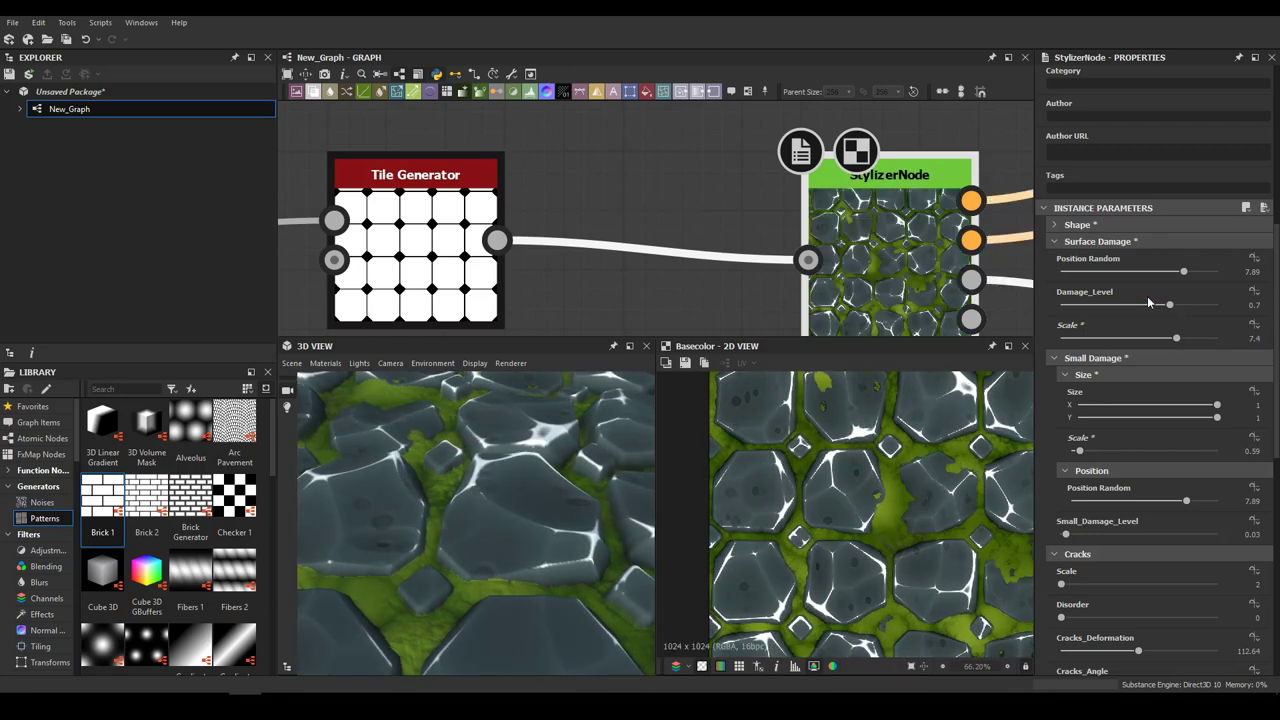
drag(1154, 303, 1060, 305)
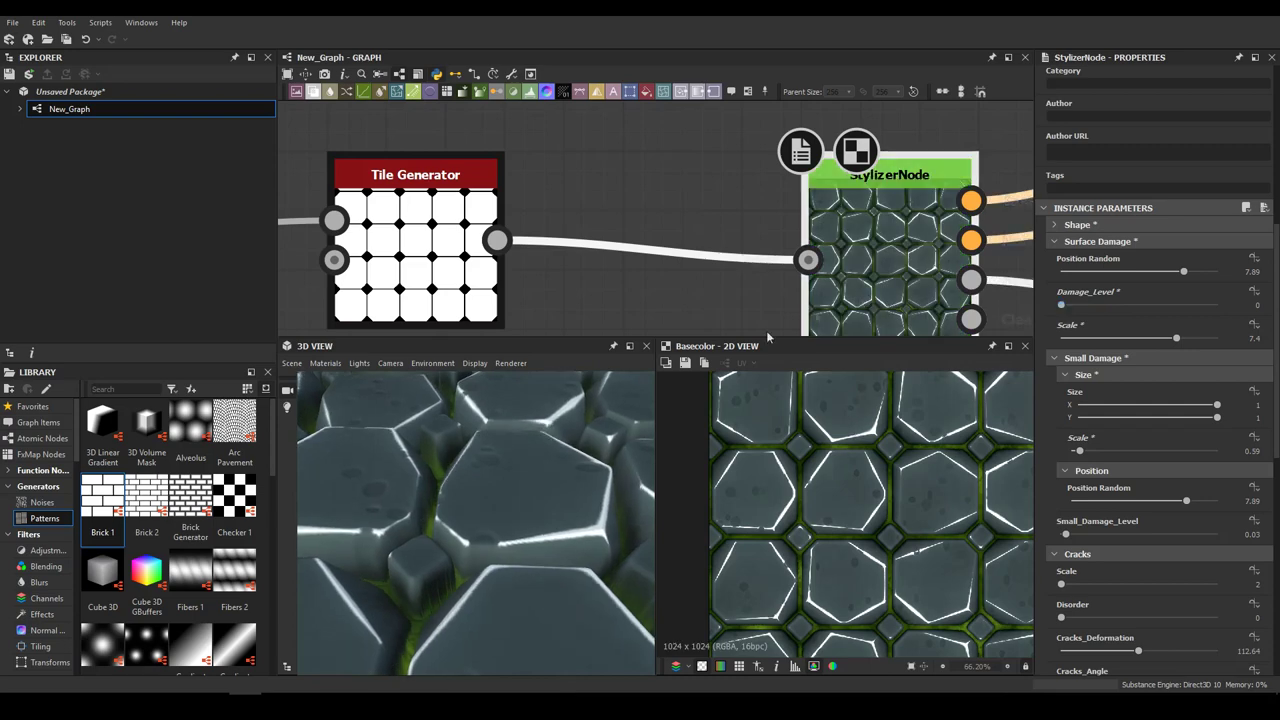
drag(470, 493, 485, 470)
Try a Surface Damage Damage_Level of 0.46 and inspect the chipped stones in the 3D view from several angles
drag(1062, 305, 1133, 306)
scroll(483, 548, up, 5)
drag(483, 548, 575, 510)
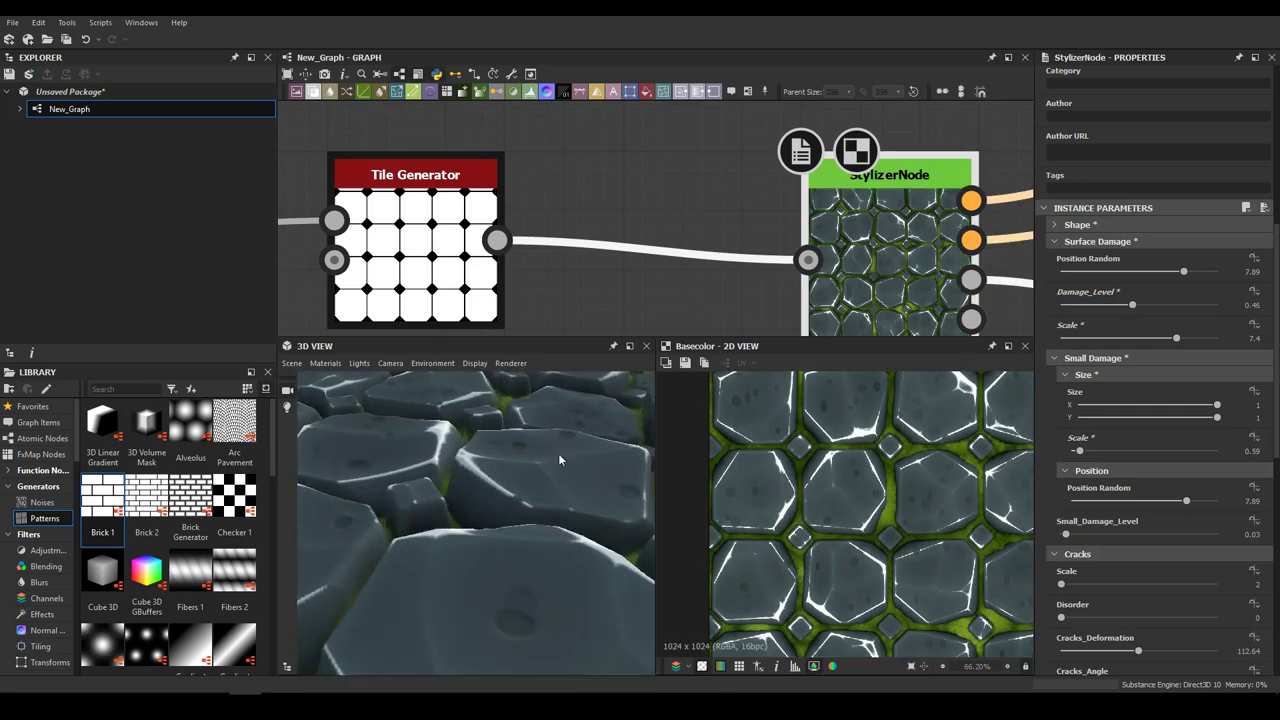
drag(560, 460, 631, 433)
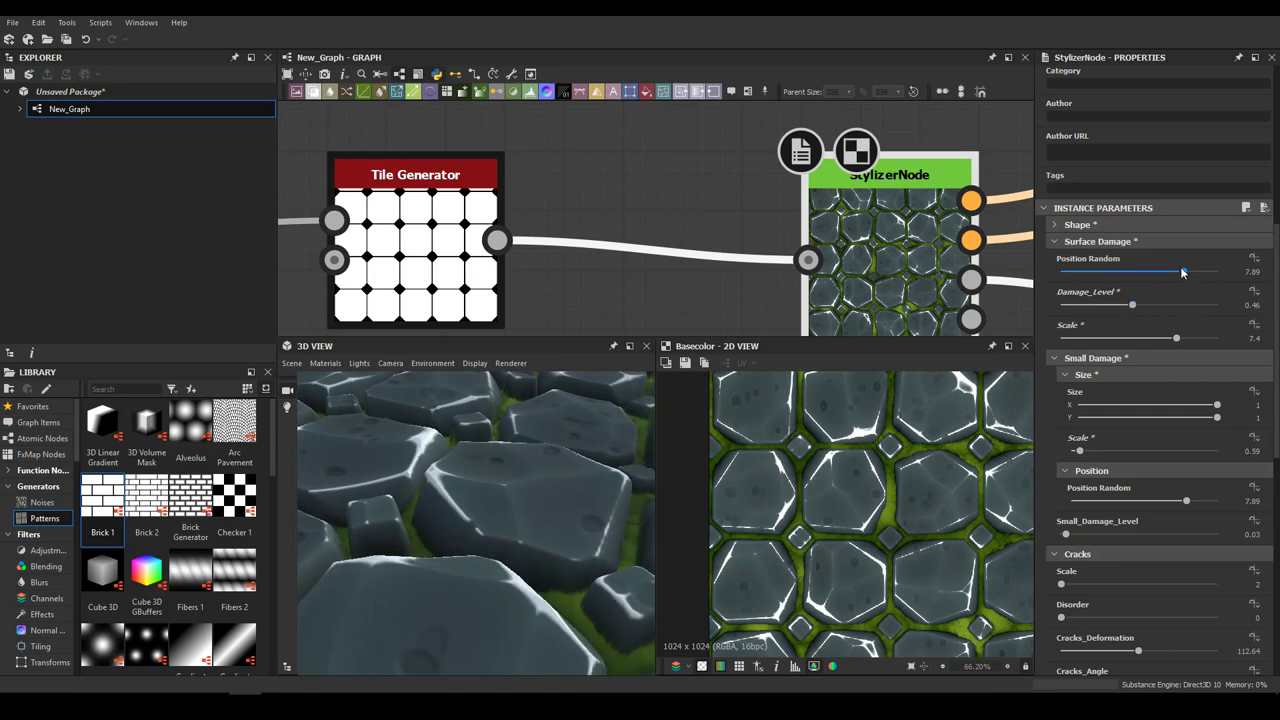
drag(519, 511, 563, 488)
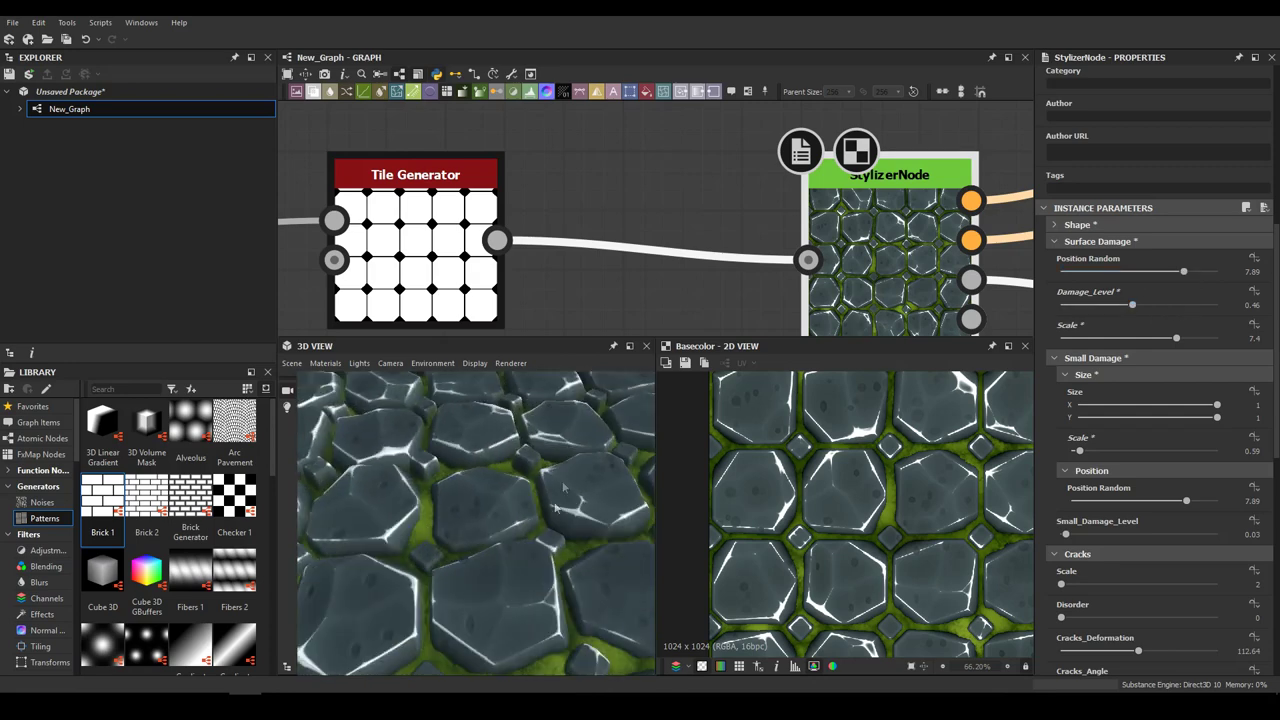
Set the Surface Damage Position Random to 0 and check the whole stone pattern in the 3D view
drag(1184, 271, 1051, 257)
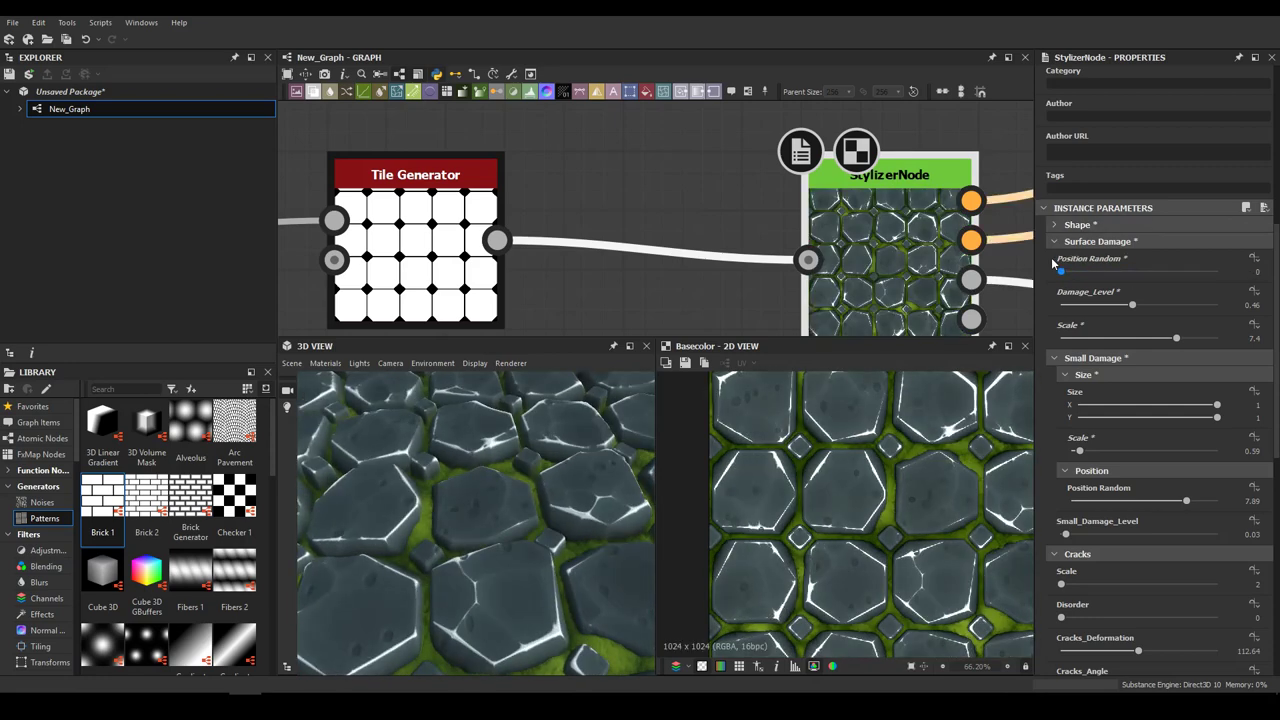
drag(530, 490, 568, 477)
scroll(568, 477, down, 4)
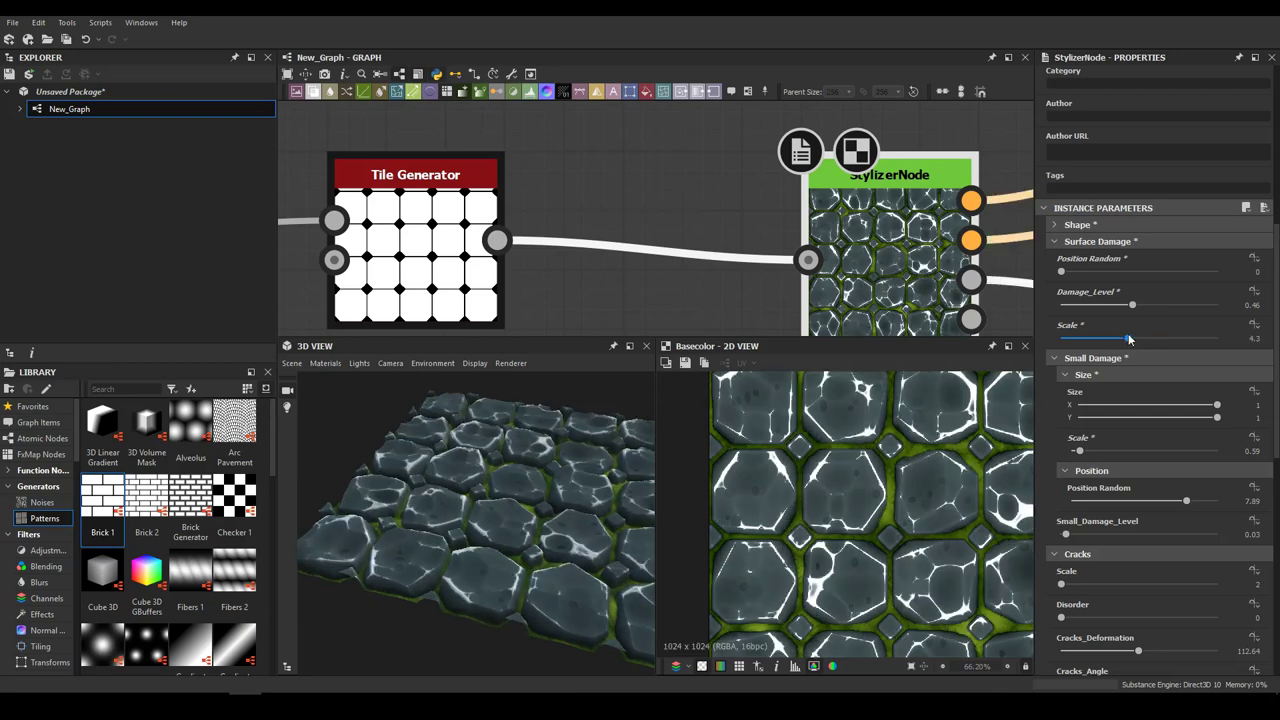
Try the Surface Damage Scale at 8.43 and inspect the stones near and far in the 3D view
drag(1130, 340, 1193, 342)
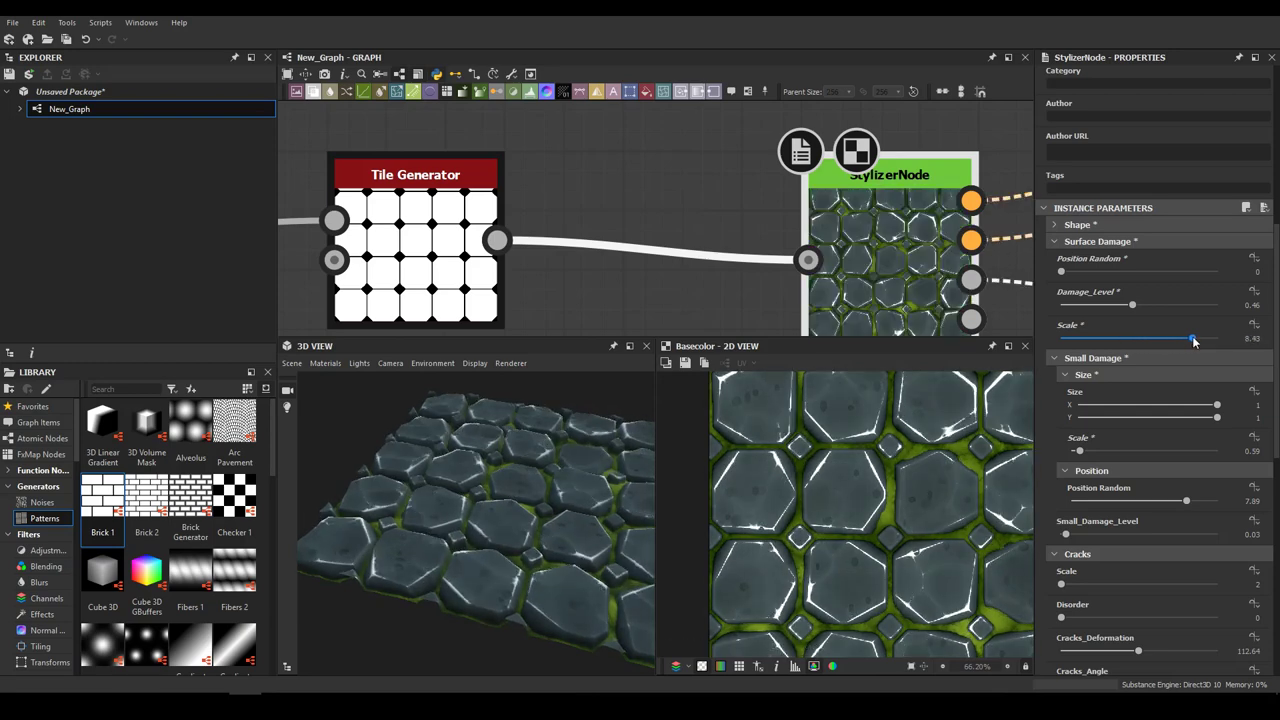
drag(494, 599, 662, 452)
scroll(482, 518, up, 4)
scroll(596, 531, down, 6)
scroll(534, 581, up, 6)
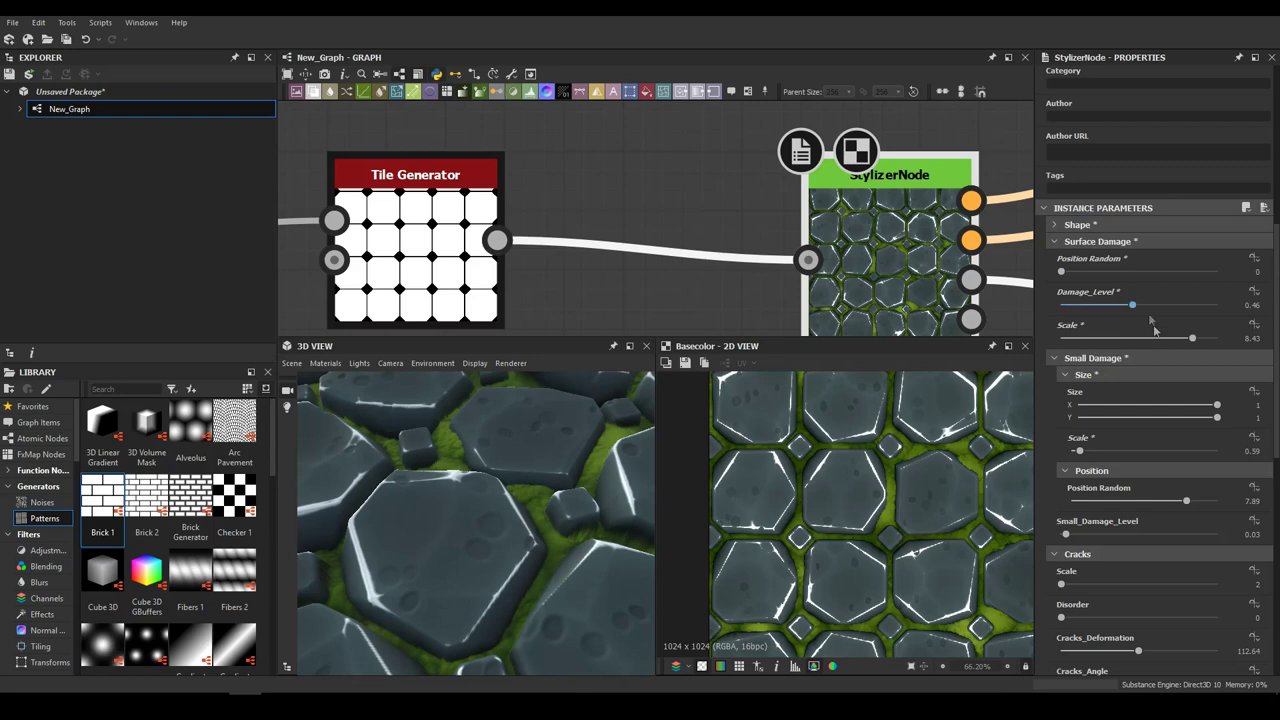
Set the Surface Damage Damage_Level to 0.55 and its Scale to 7.36, then inspect the stones in the 3D view
drag(1129, 310, 1176, 341)
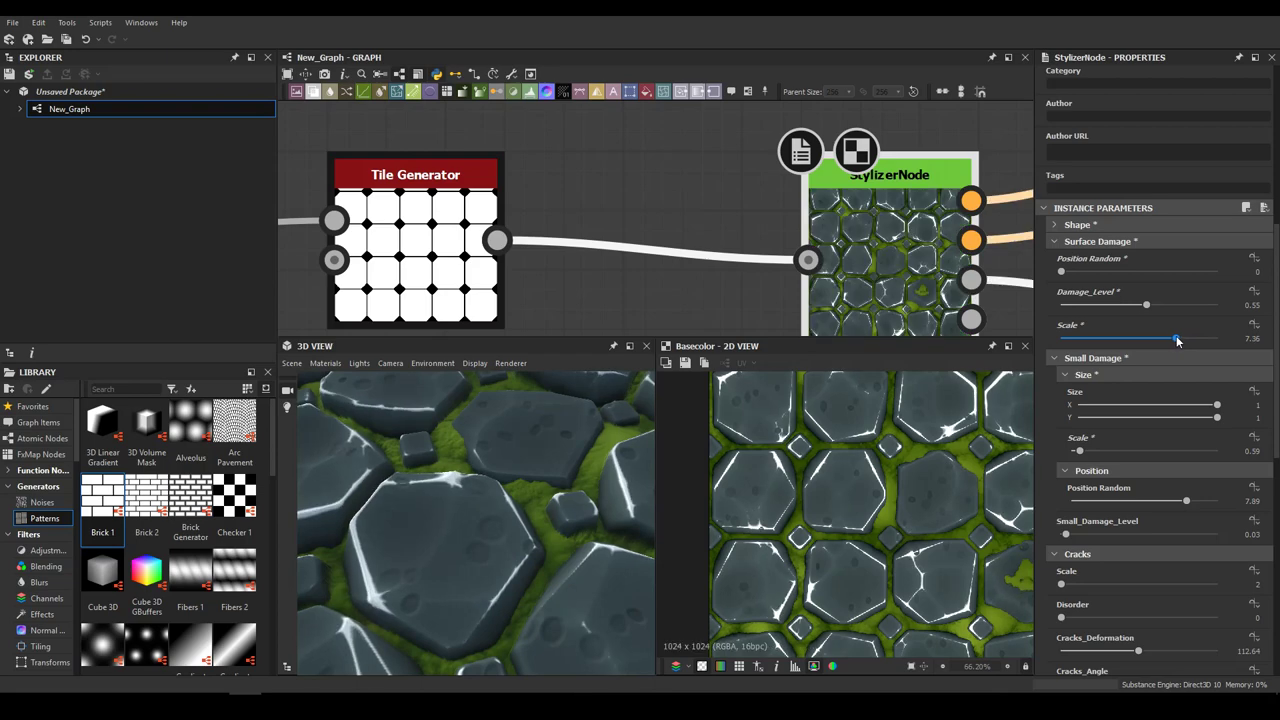
scroll(560, 500, down, 3)
drag(500, 530, 640, 490)
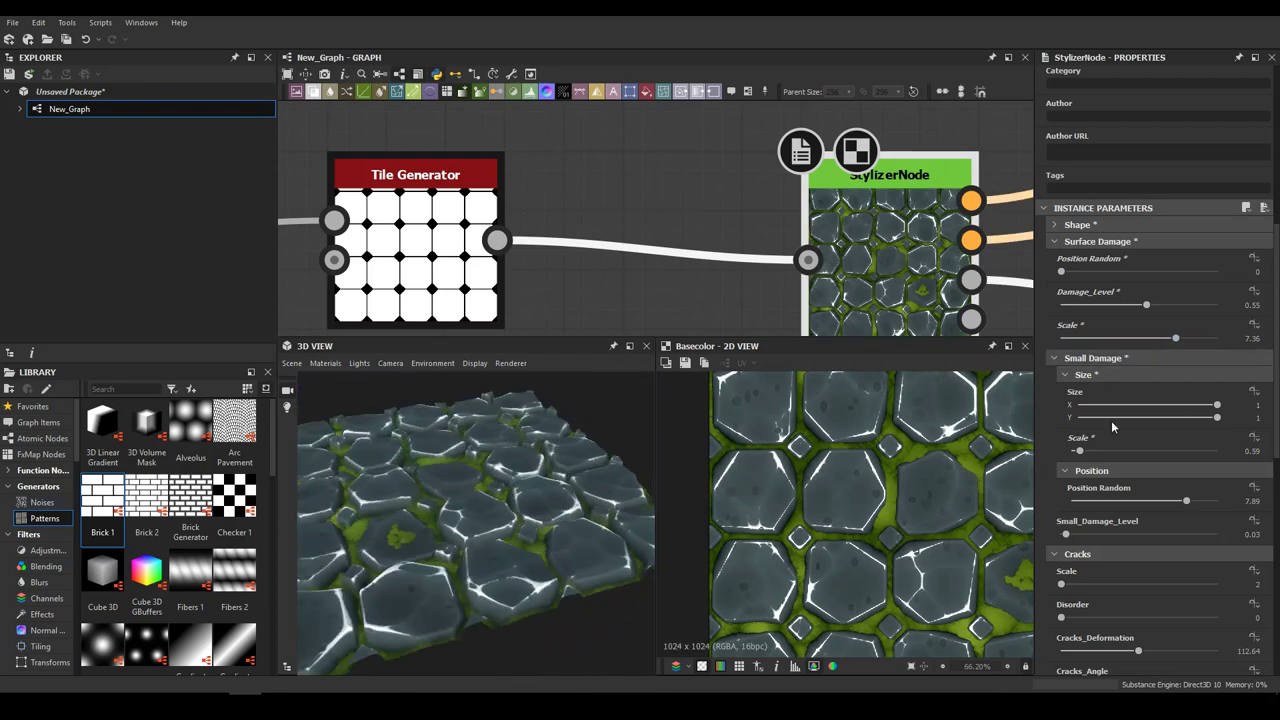
scroll(1112, 427, down, 2)
drag(491, 561, 605, 572)
scroll(480, 565, up, 5)
drag(435, 521, 519, 483)
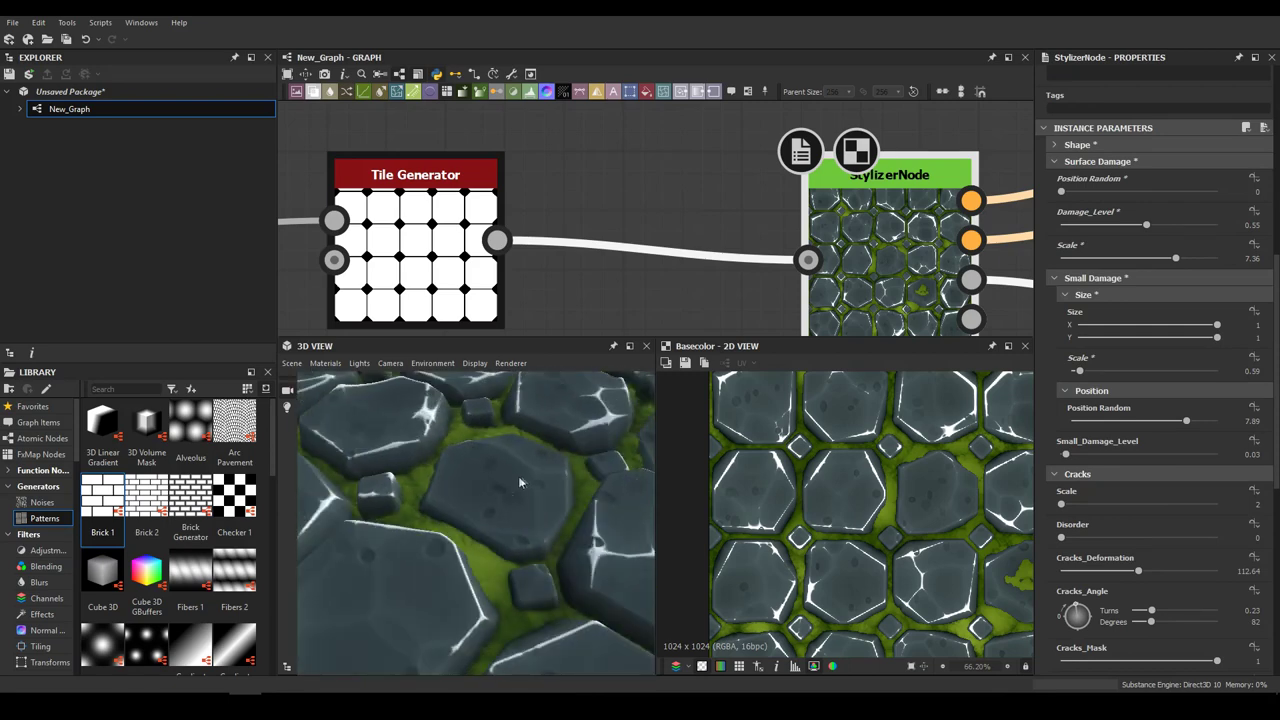
Set the Small Damage Position Random to 3.38 and Small_Damage_Level to 0.04, checking the stones in the 3D view
drag(1179, 423, 1121, 424)
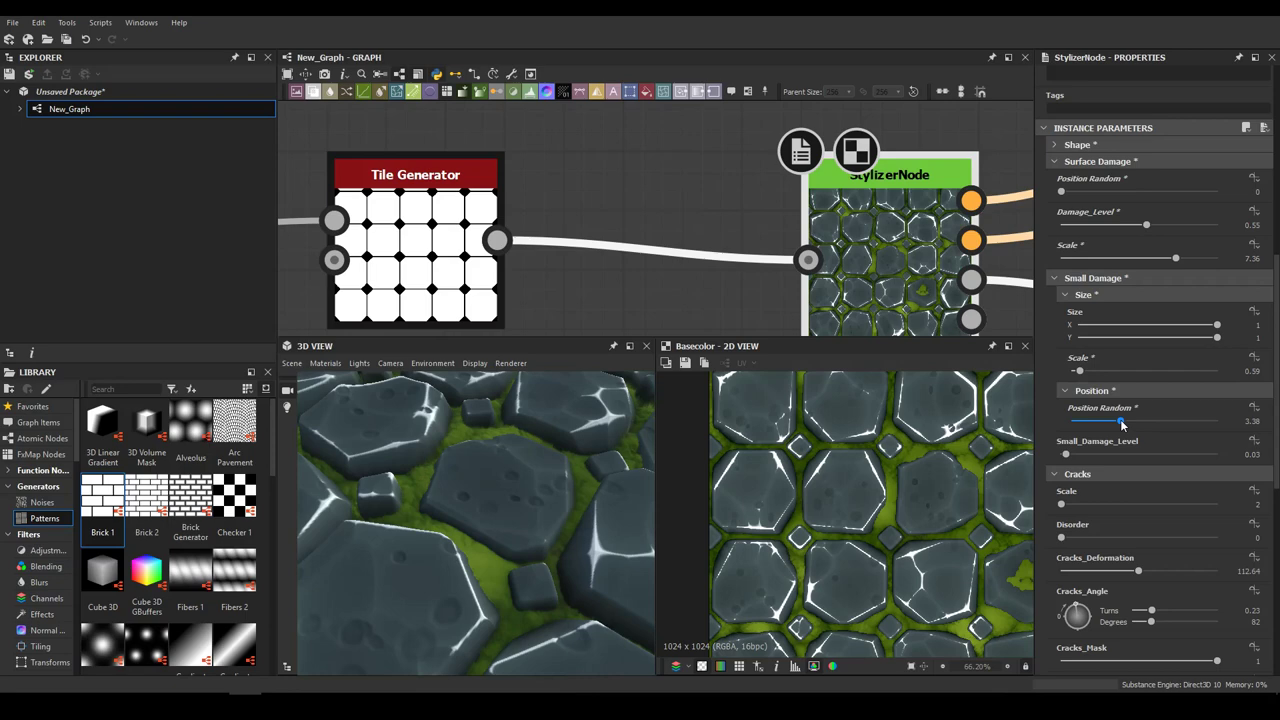
scroll(534, 551, down, 5)
drag(524, 527, 674, 519)
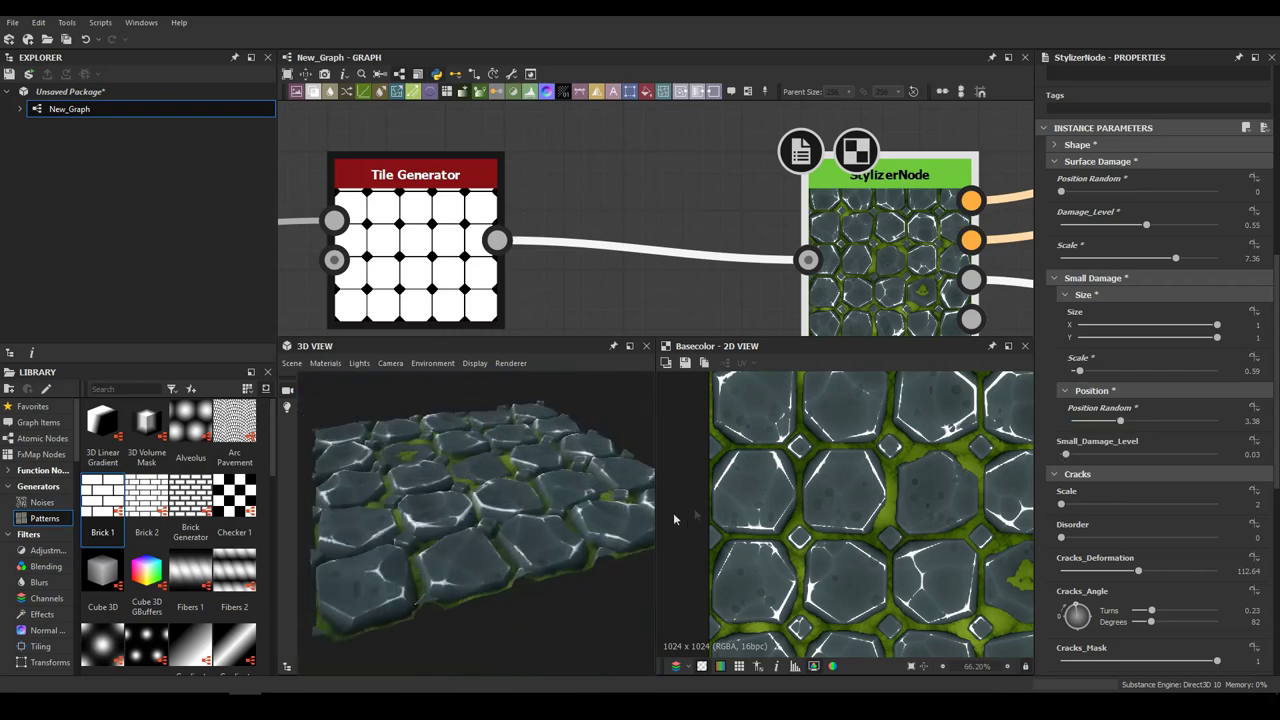
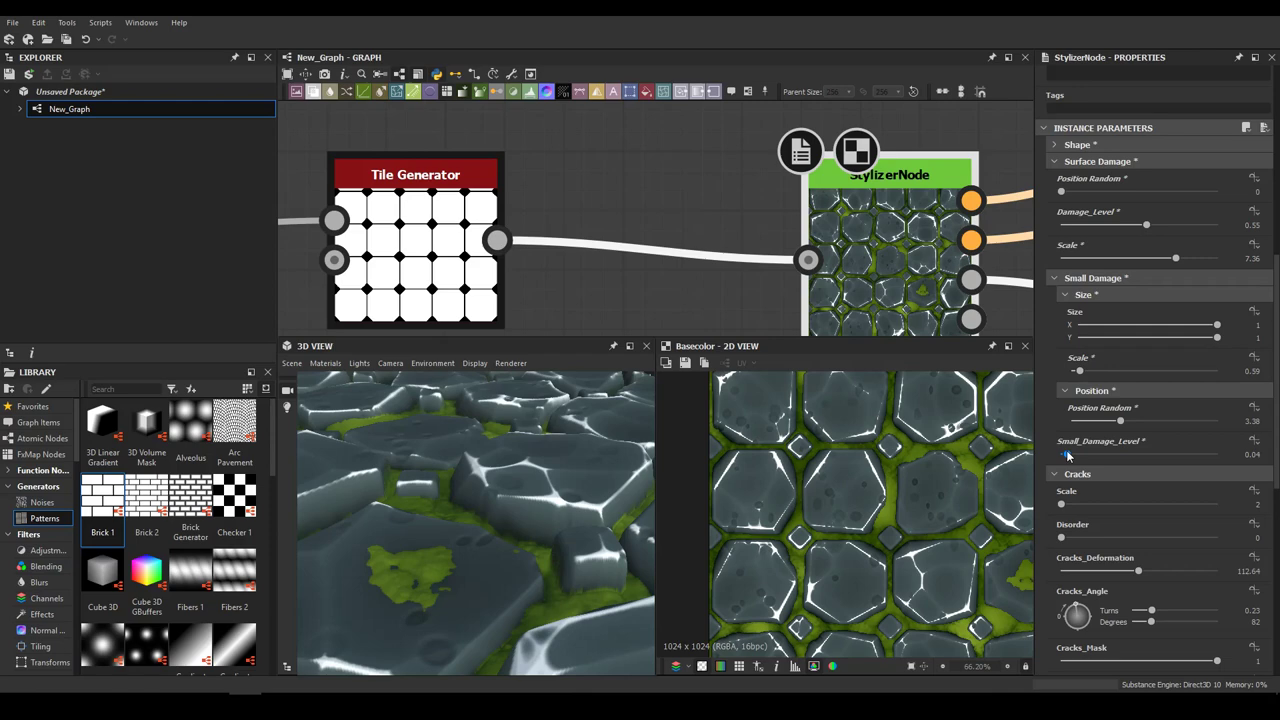
drag(558, 595, 582, 534)
scroll(502, 565, down, 5)
scroll(562, 533, up, 3)
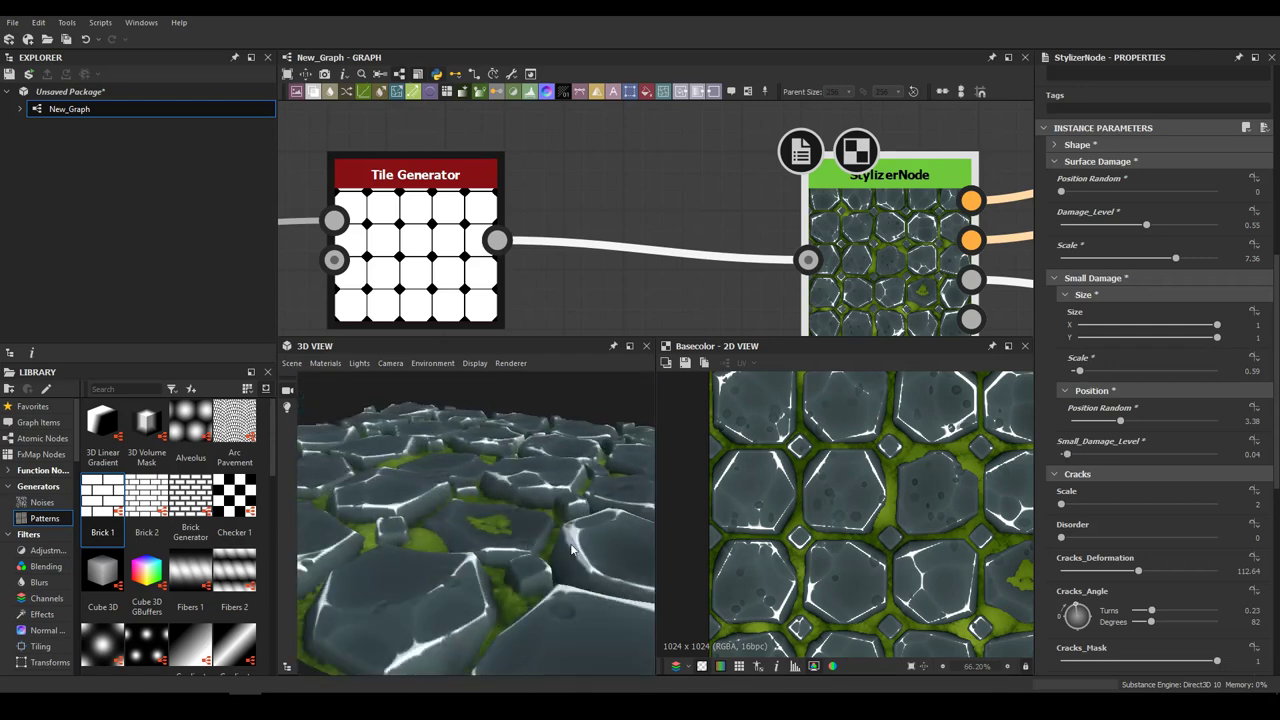
drag(438, 547, 474, 551)
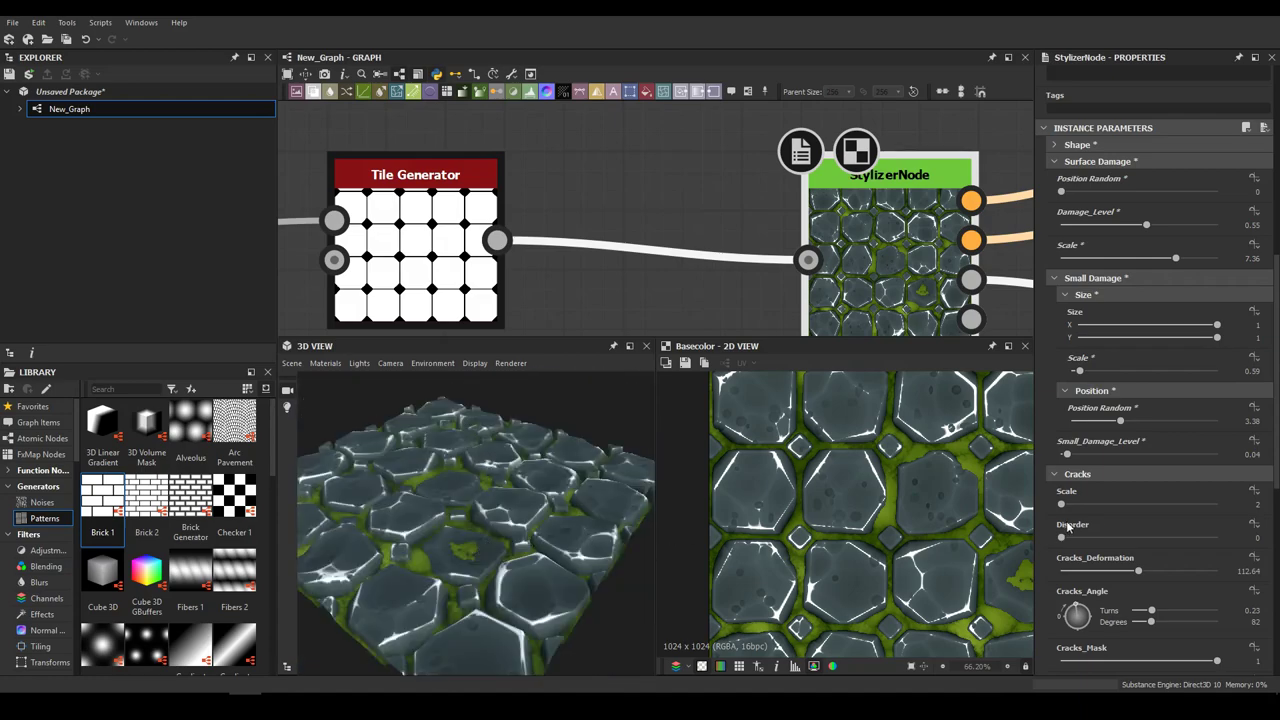
Set the Cracks parameters to Scale 5, Cracks_Height 0.55 and Cracks_Deformation 106.41
scroll(1100, 528, down, 3)
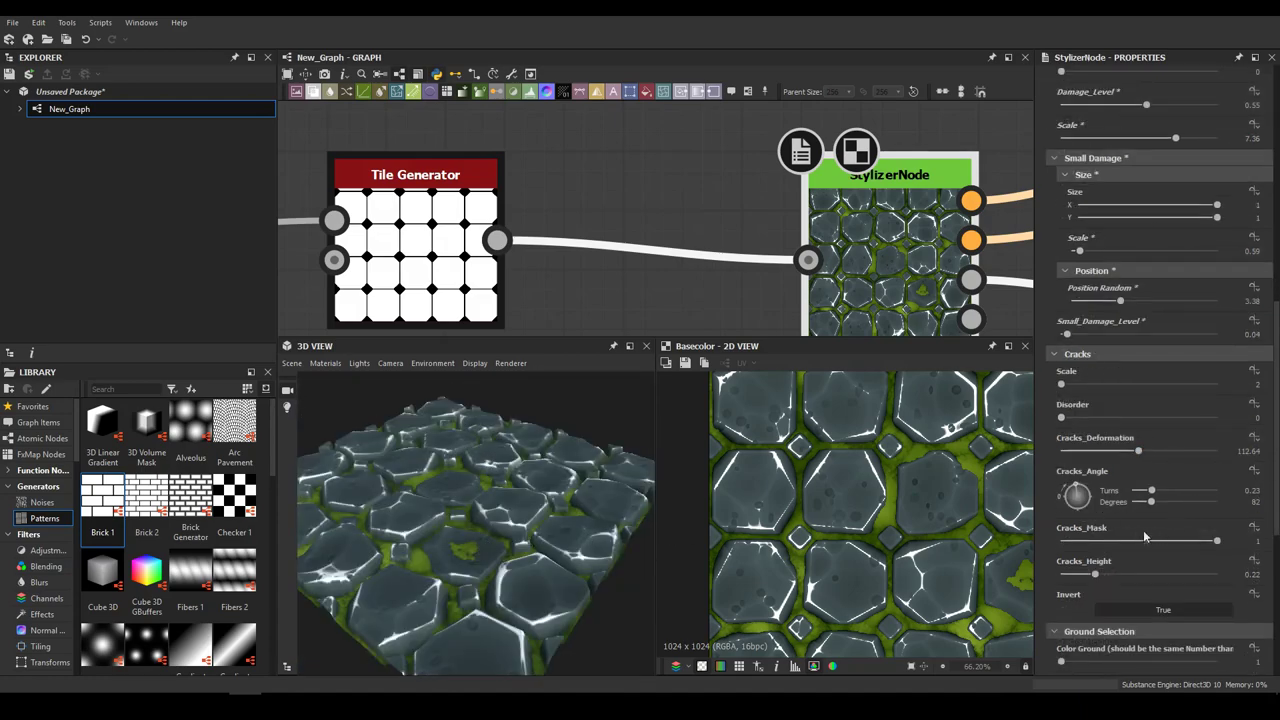
click(1062, 387)
drag(1060, 387, 1064, 387)
drag(1108, 576, 1147, 573)
drag(1126, 458, 1122, 455)
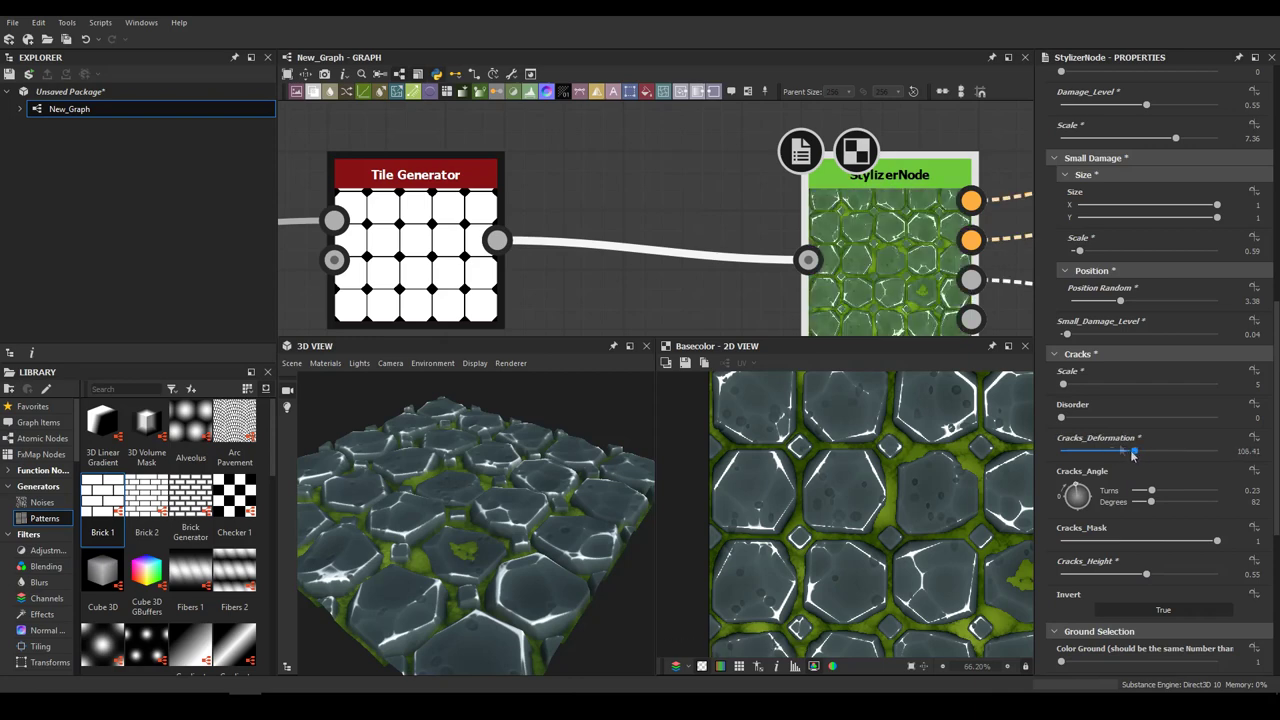
Lower Cracks_Mask to 0.81 and inspect the cracked stones in the 3D view
mouse_move(1178, 545)
mouse_down()
mouse_move(1190, 542)
mouse_move(1163, 540)
mouse_move(1184, 540)
mouse_up()
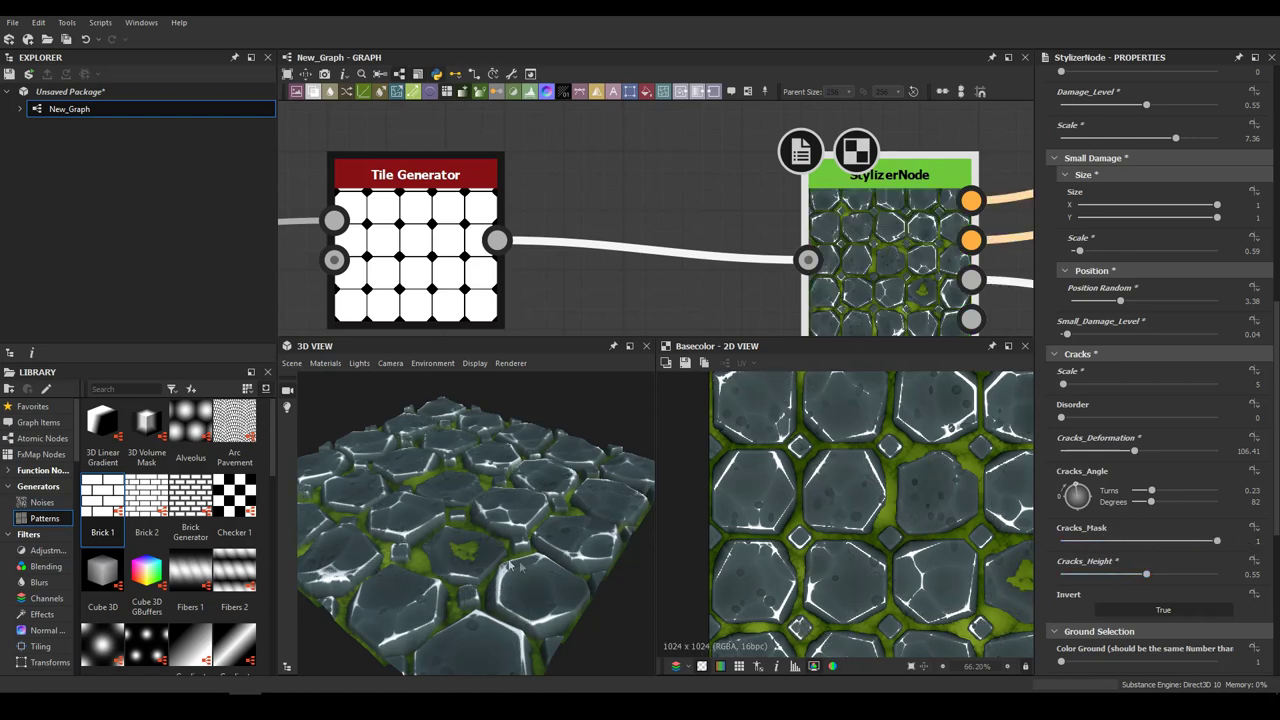
drag(510, 565, 741, 575)
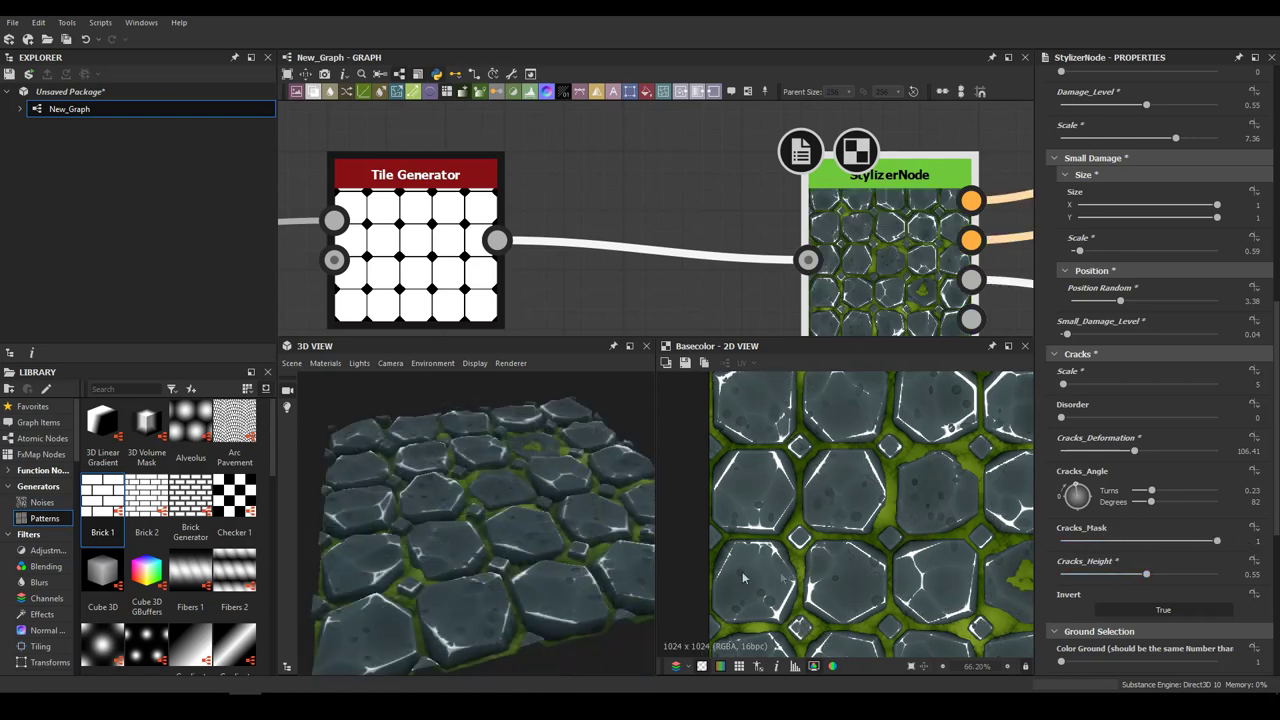
double_click(1257, 541)
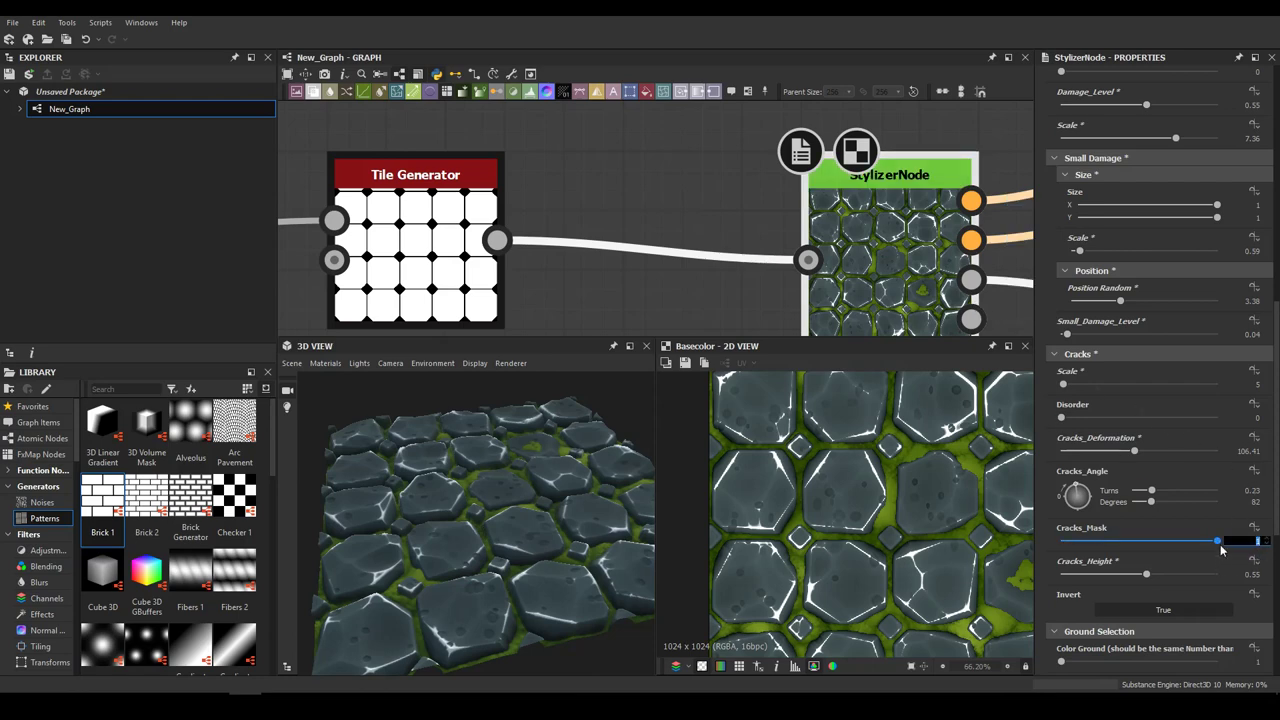
drag(1218, 545, 1189, 552)
drag(450, 532, 604, 600)
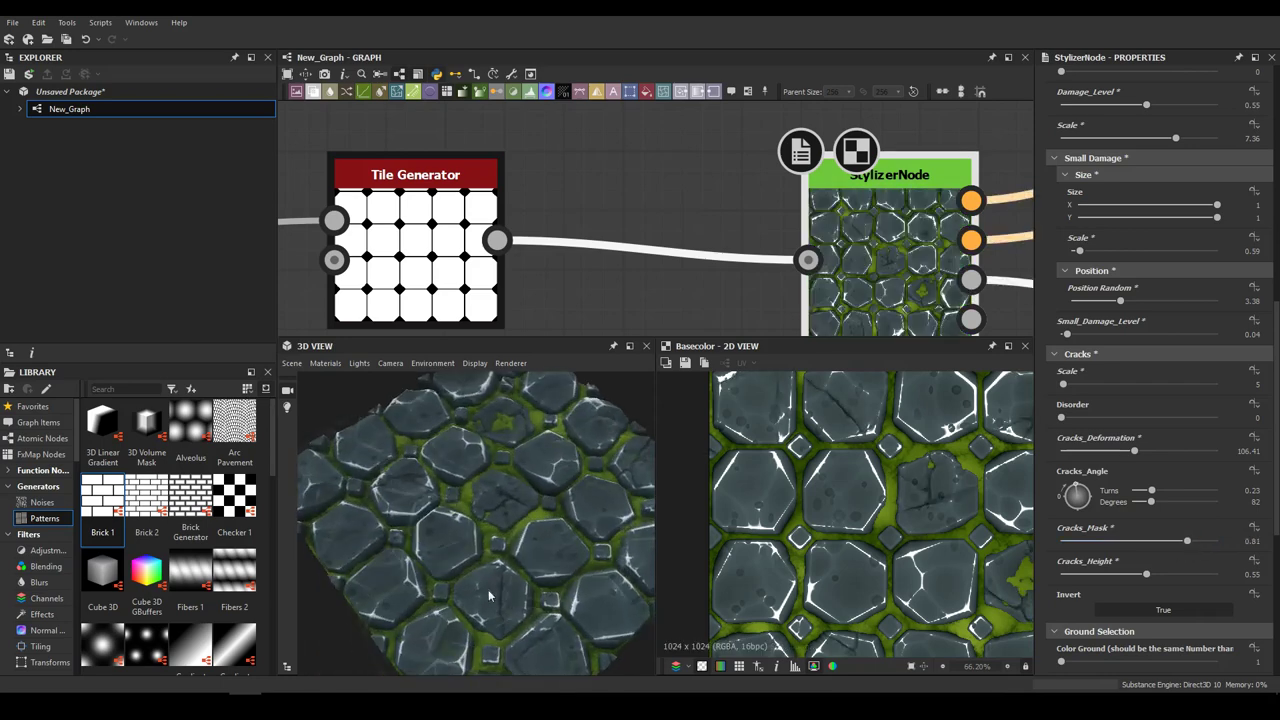
scroll(454, 556, up, 4)
drag(628, 648, 515, 547)
scroll(467, 538, up, 3)
scroll(436, 508, down, 3)
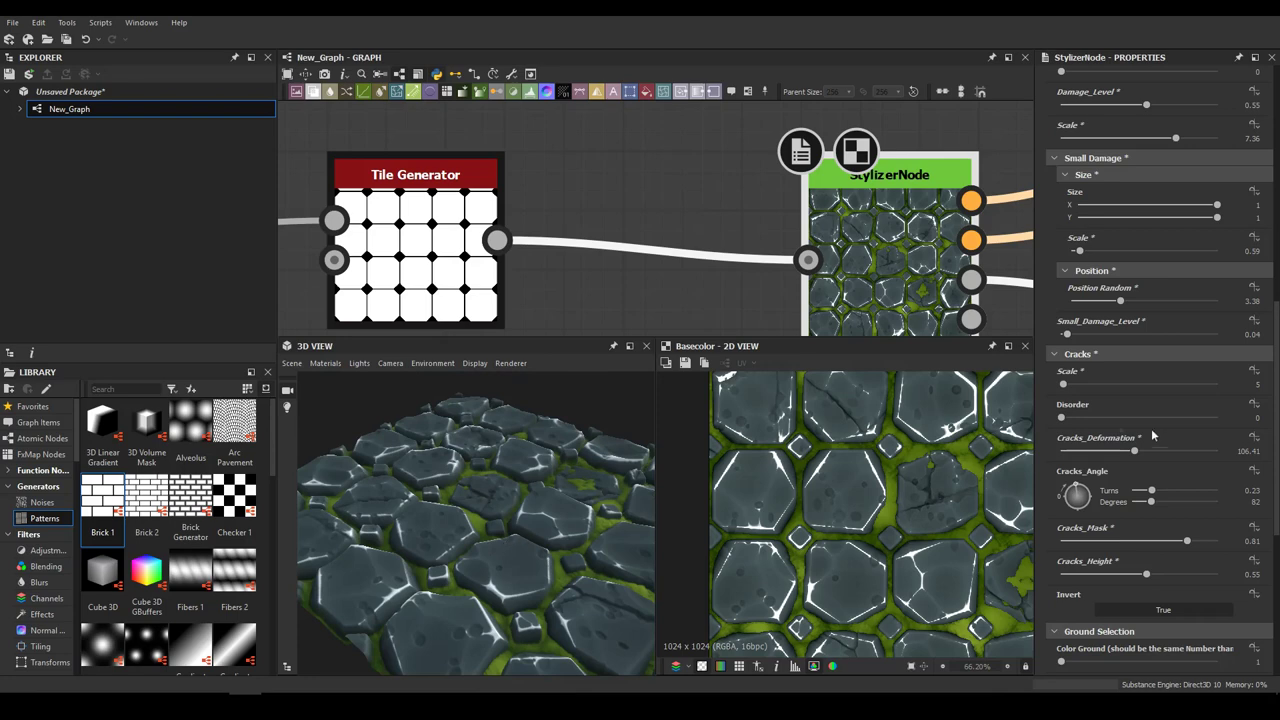
Set the Cracks Disorder to 0.69 and Scale to 18, and inspect the broken stones up close in 3D
drag(1077, 421, 1169, 413)
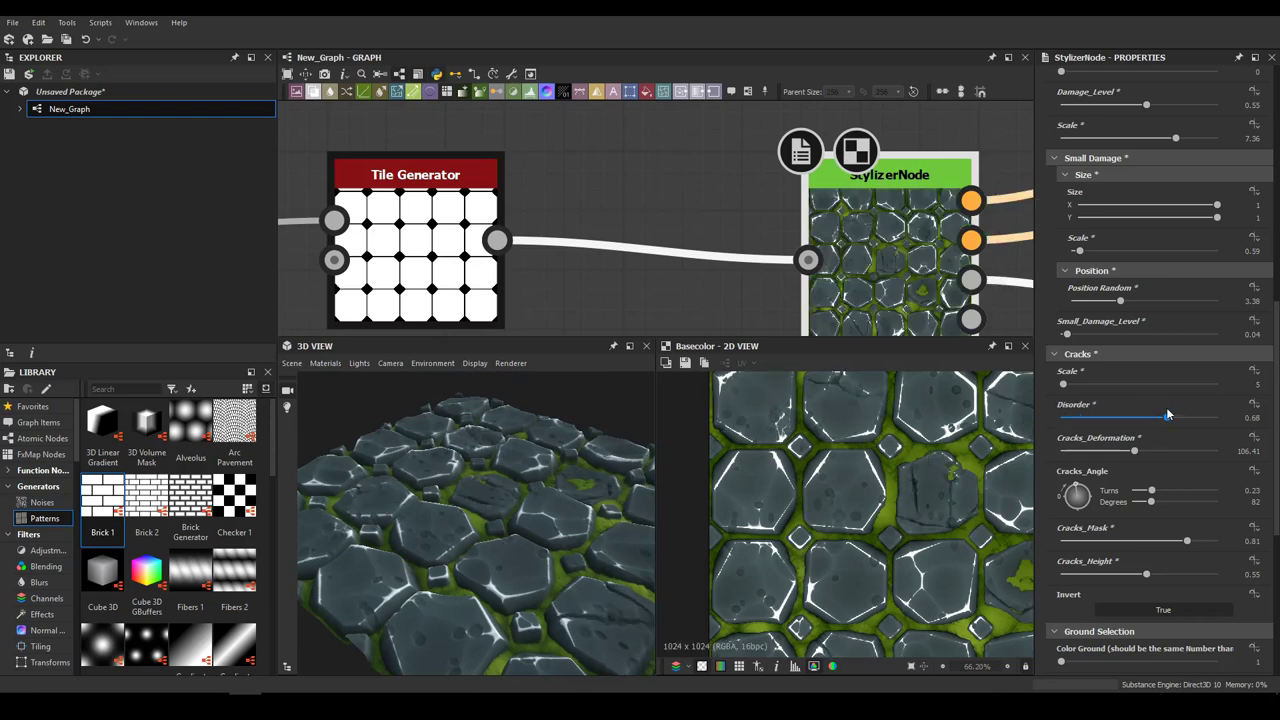
drag(1066, 387, 1072, 388)
drag(394, 511, 533, 543)
scroll(460, 565, up, 3)
scroll(520, 513, up, 3)
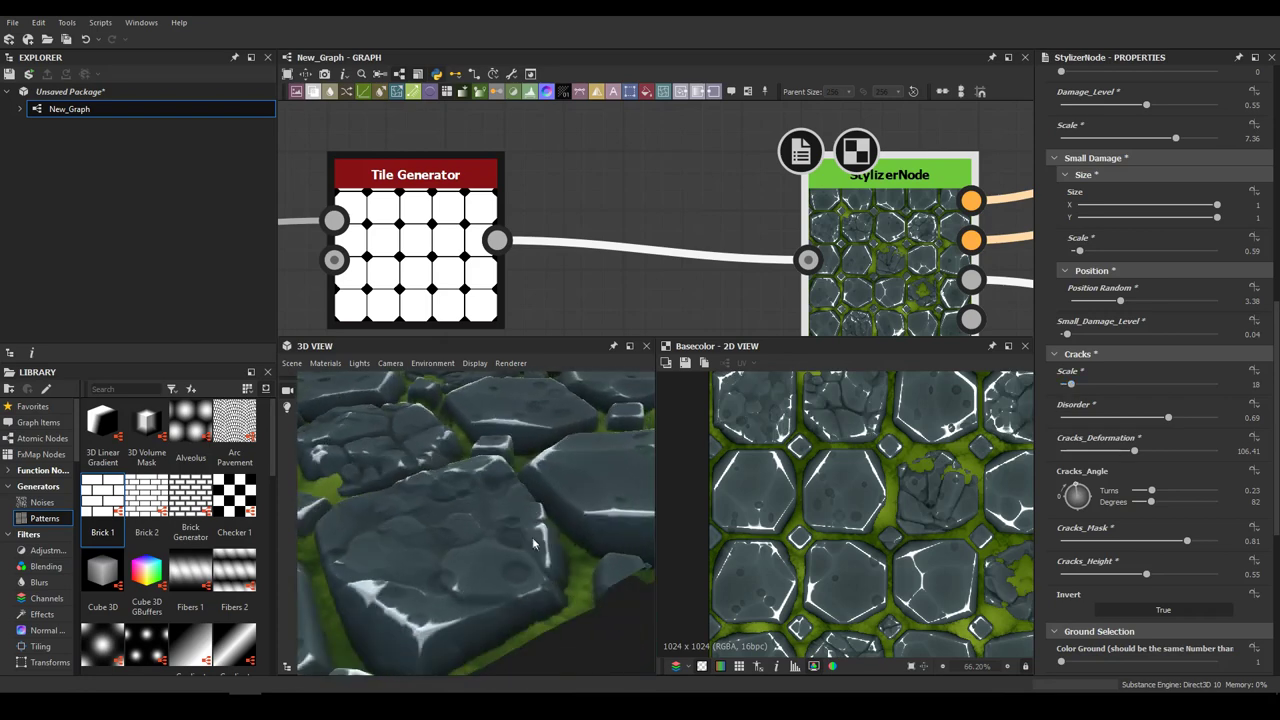
drag(443, 546, 574, 491)
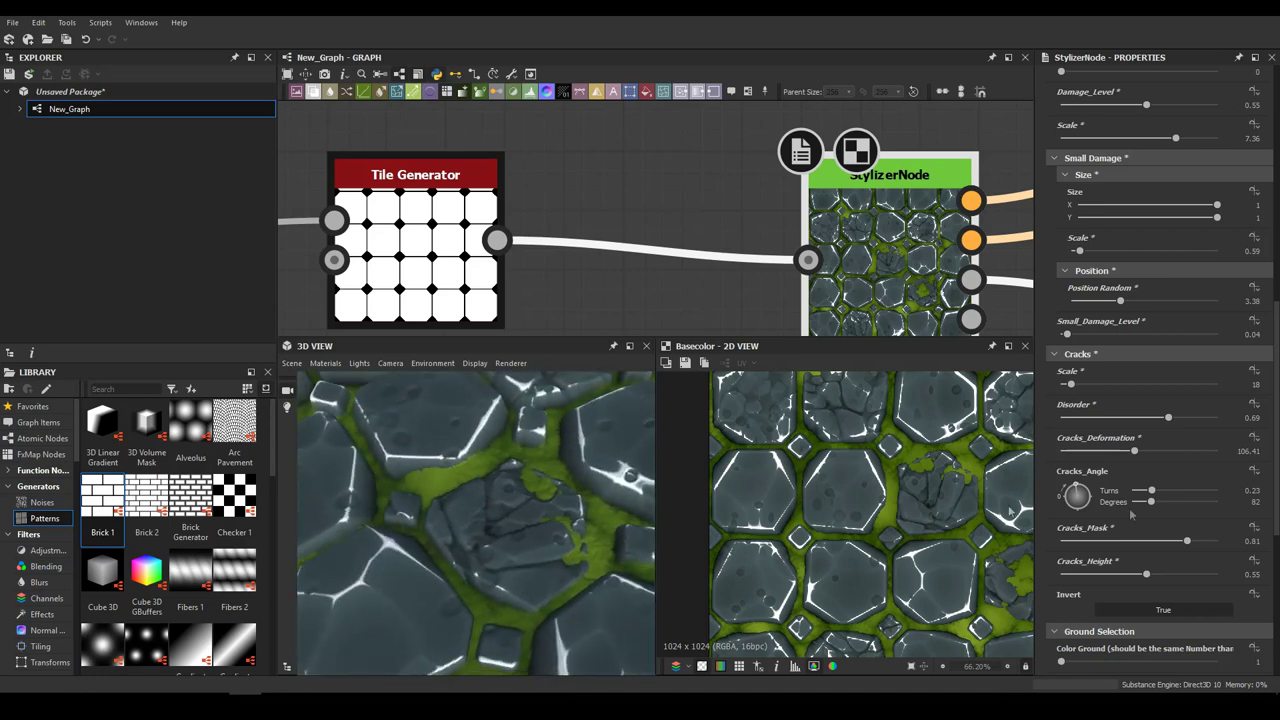
drag(543, 536, 535, 514)
Raise Cracks_Height to 1 and inspect the shattered stones in the 3D view up close and from farther away
drag(1146, 575, 1238, 577)
scroll(531, 533, down, 3)
drag(531, 533, 413, 540)
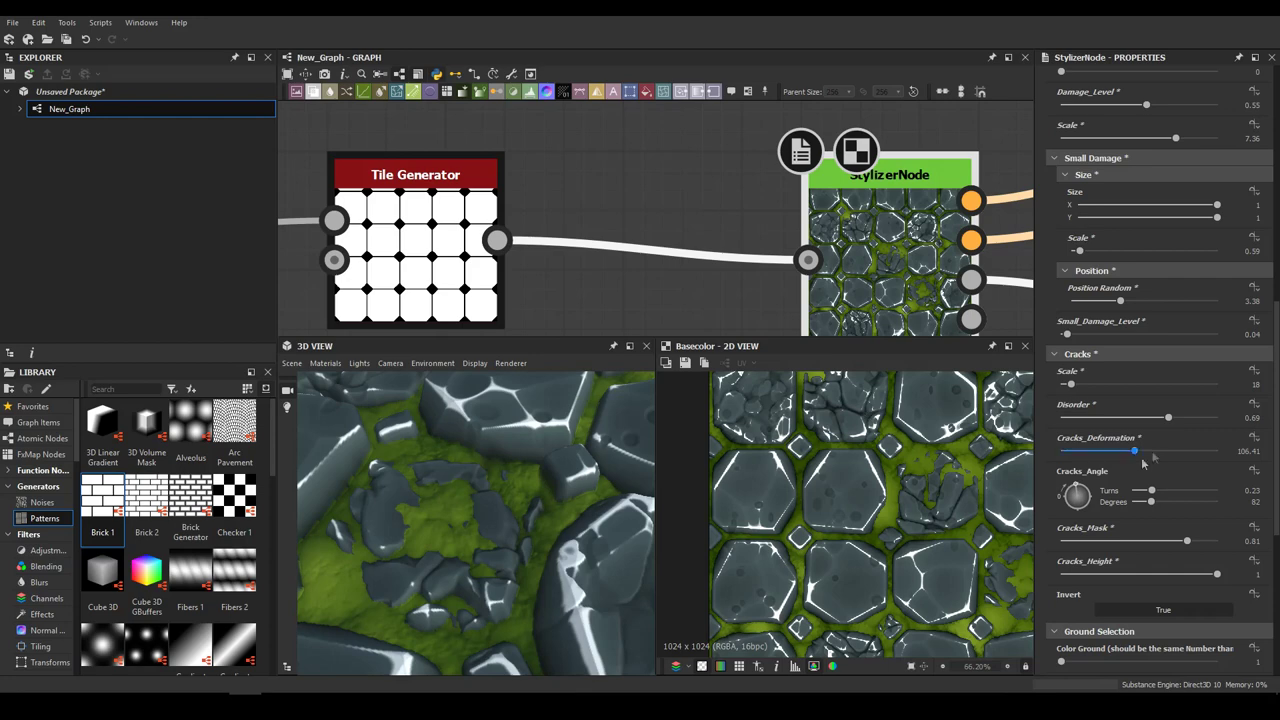
scroll(438, 538, down, 3)
drag(438, 538, 545, 590)
scroll(560, 600, down, 3)
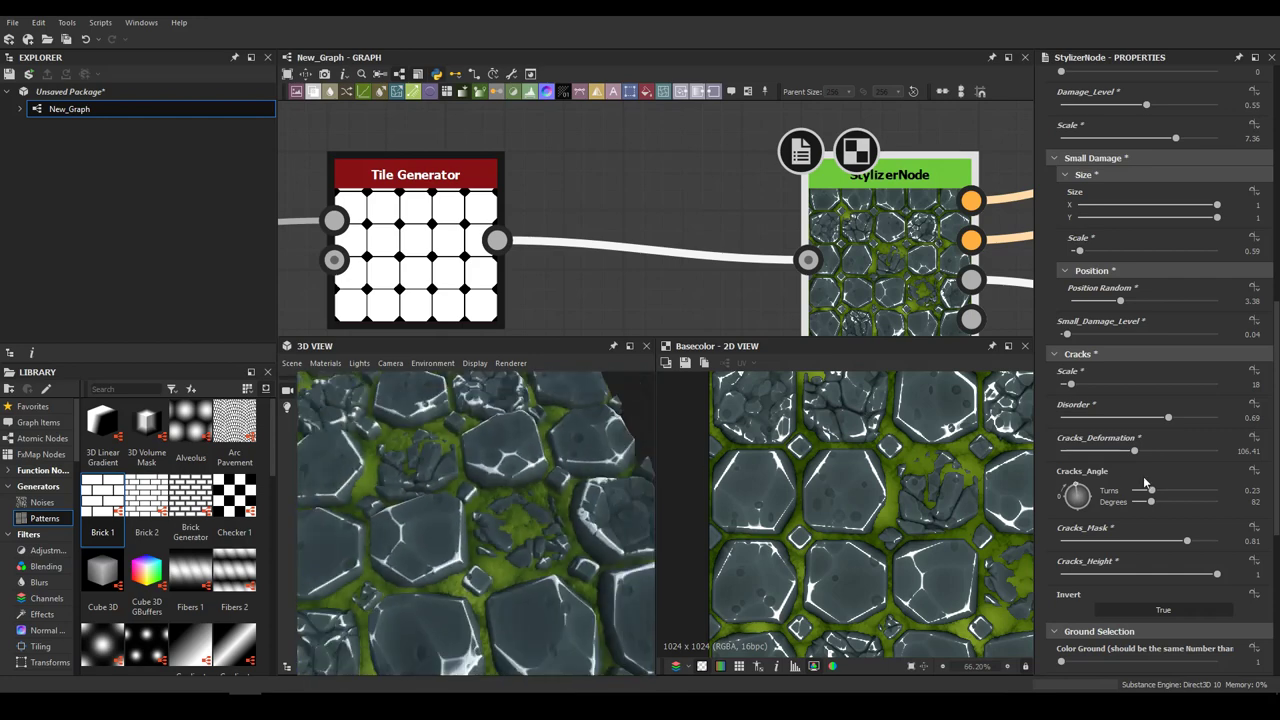
Lower Cracks_Height to 0.37 and inspect the softened cracked stones in the 3D view from afar and up close
scroll(1145, 482, down, 2)
scroll(1143, 477, down, 2)
drag(418, 485, 535, 468)
drag(1216, 413, 1118, 418)
scroll(581, 490, down, 5)
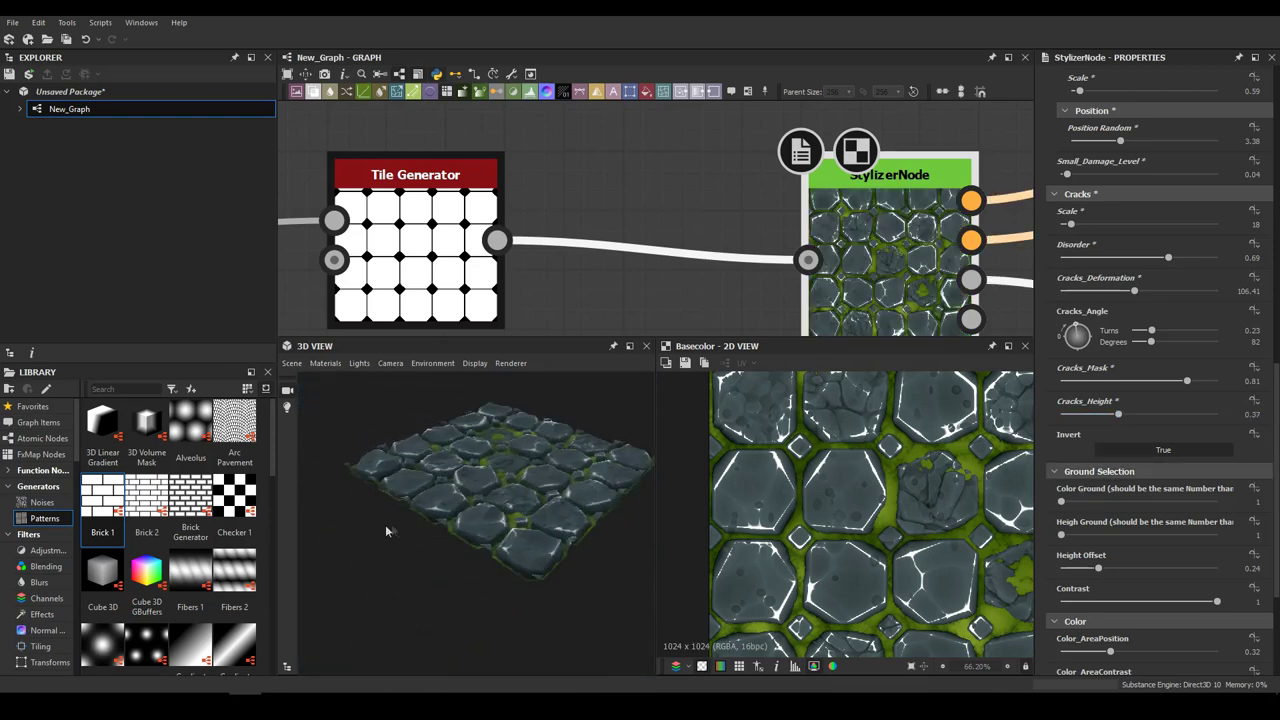
scroll(608, 534, up, 5)
drag(646, 532, 582, 520)
scroll(612, 526, up, 4)
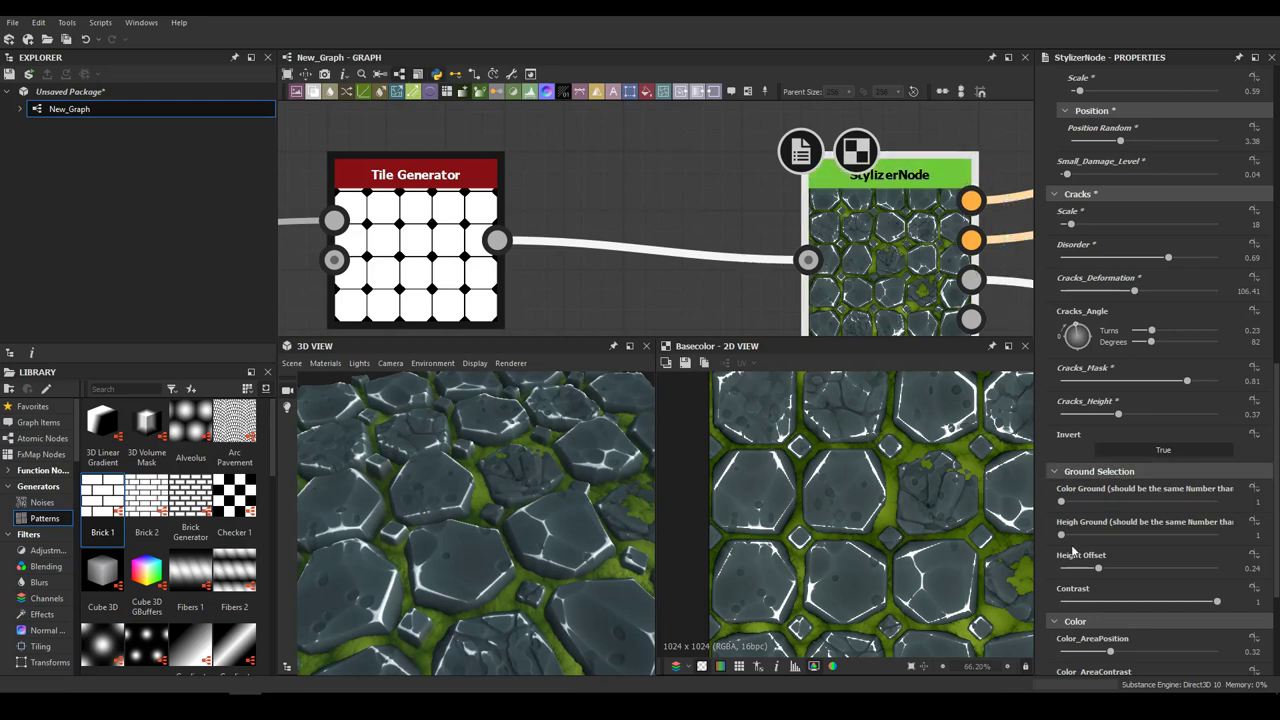
Set both the Color Ground and Heigh Ground selections to 2 and inspect the ground between the stones in 3D
drag(1082, 507, 1128, 538)
drag(588, 570, 612, 553)
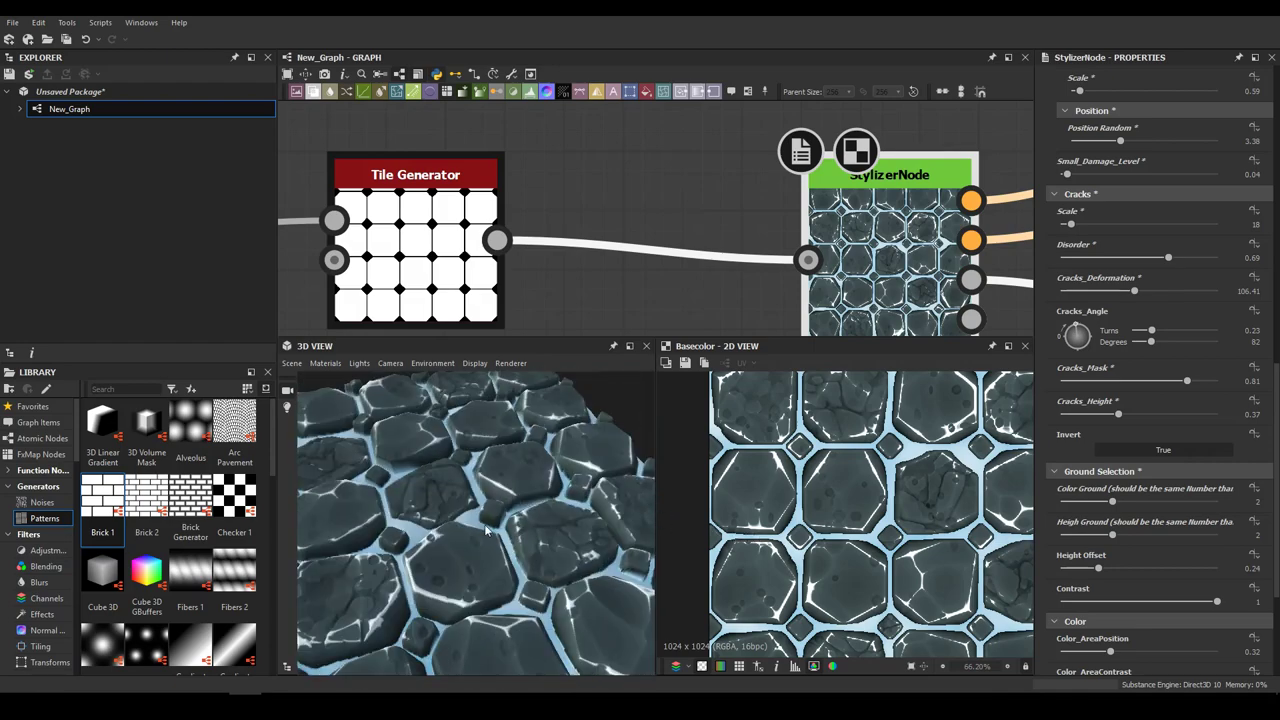
drag(430, 531, 550, 520)
scroll(474, 590, up, 3)
Switch both the Color Ground and Heigh Ground selections to 3 and inspect the ground between the stones in 3D
drag(1127, 505, 1163, 503)
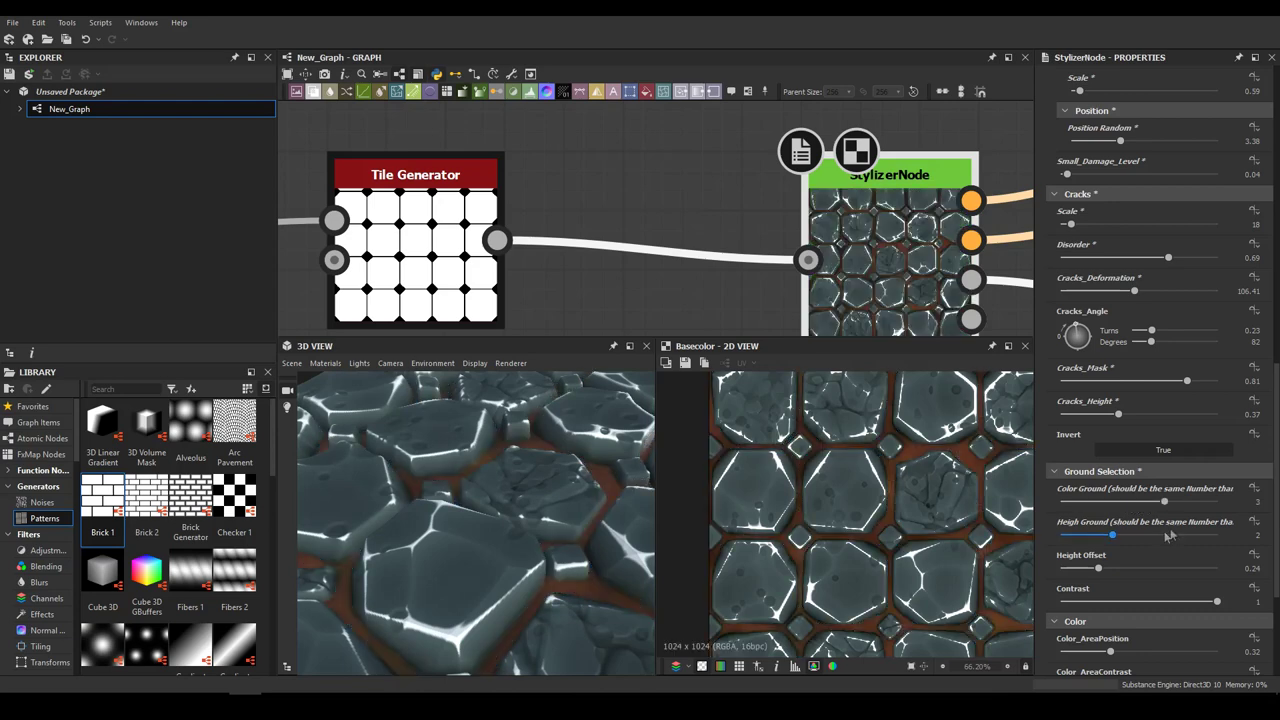
click(1168, 535)
drag(563, 556, 470, 608)
scroll(450, 515, down, 3)
drag(449, 515, 600, 493)
scroll(600, 492, up, 5)
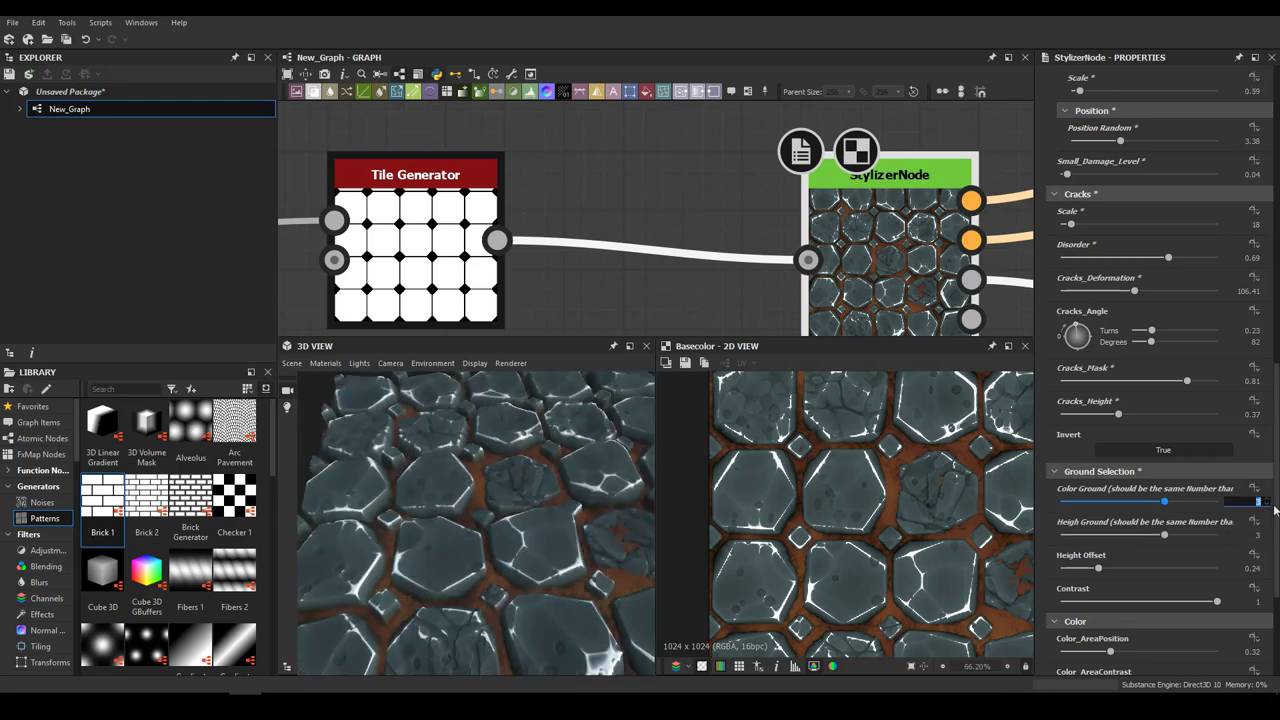
key(Tab)
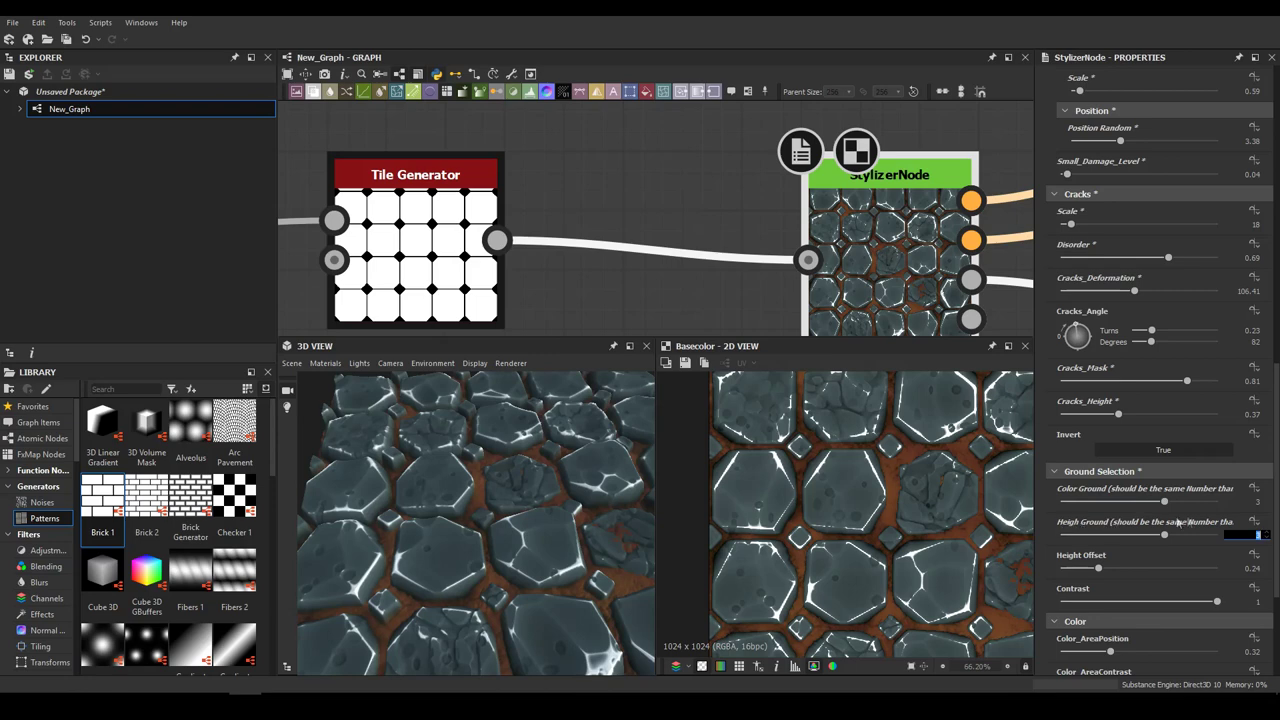
drag(540, 522, 668, 480)
drag(447, 466, 838, 476)
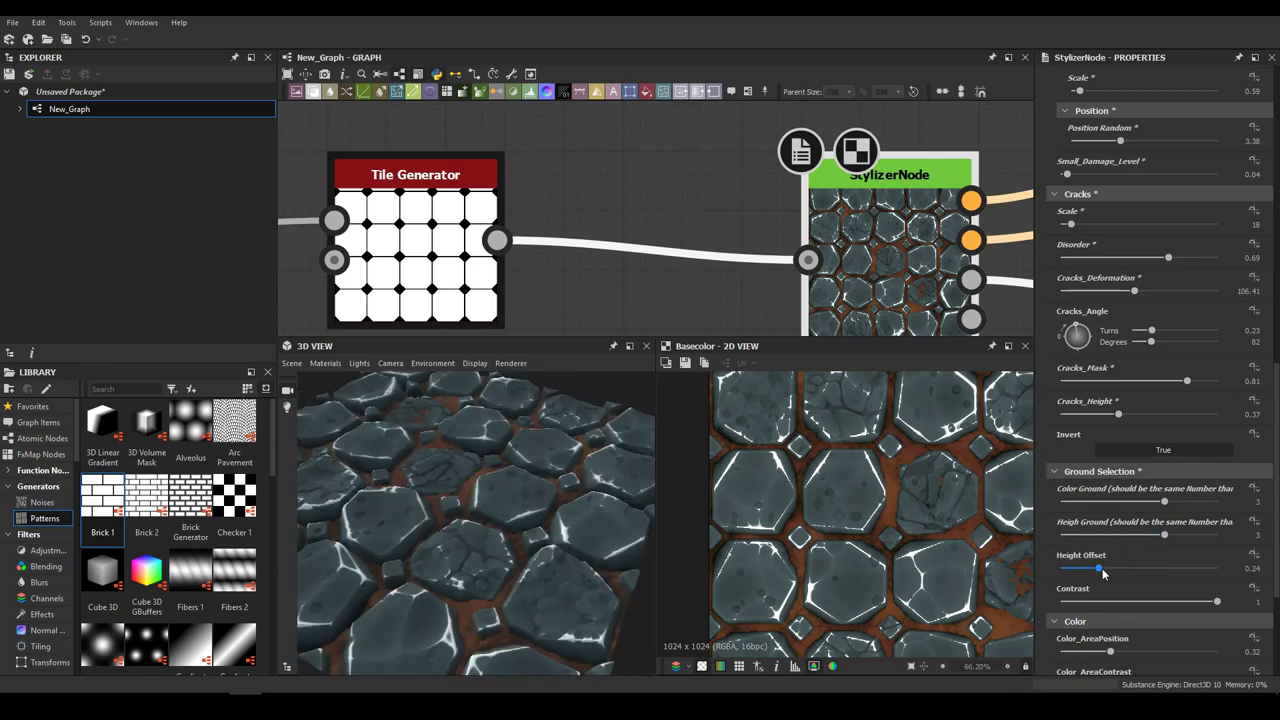
Raise the ground's Height Offset to 0.46 and check how far it covers the stones in 3D
drag(1100, 568, 1132, 570)
drag(597, 455, 560, 462)
scroll(1115, 507, down, 5)
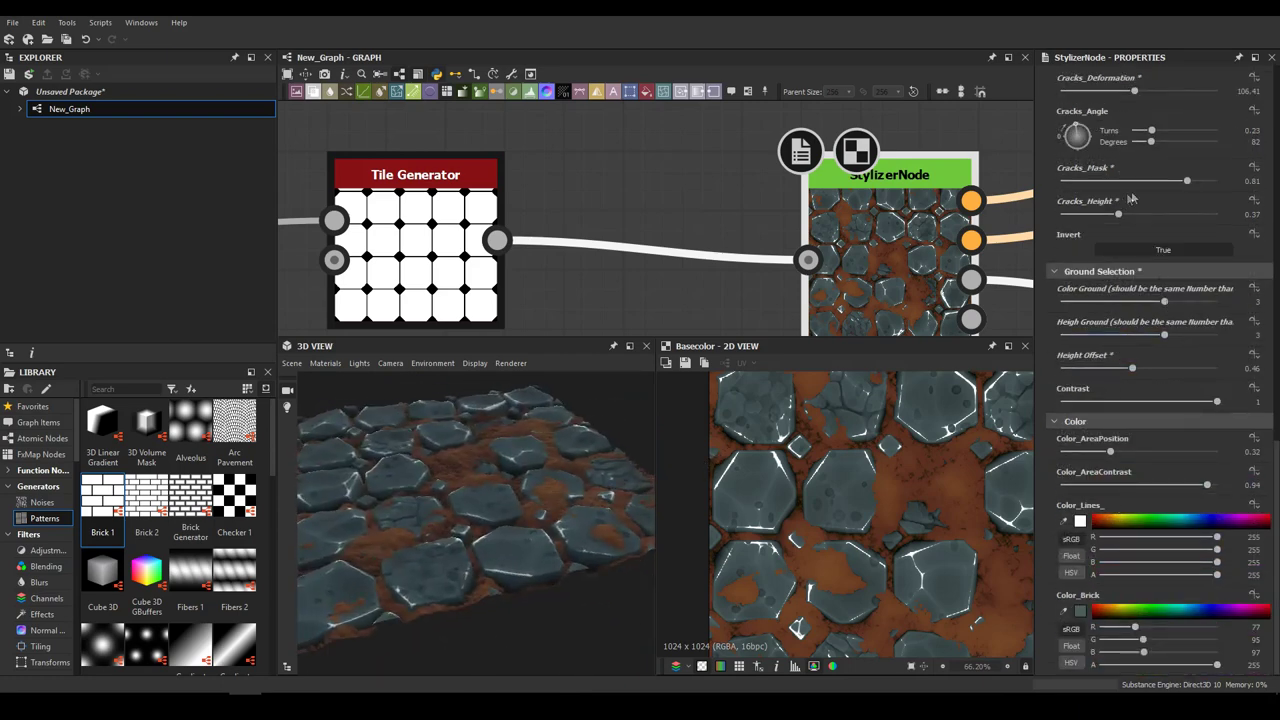
Return both the Color Ground and Heigh Ground selections to 2 and inspect the snowy gaps in 3D
drag(1140, 302, 1112, 301)
drag(1164, 334, 1113, 333)
mouse_move(453, 508)
mouse_down()
mouse_move(438, 575)
mouse_move(451, 522)
mouse_up()
scroll(451, 522, up, 3)
drag(558, 517, 632, 513)
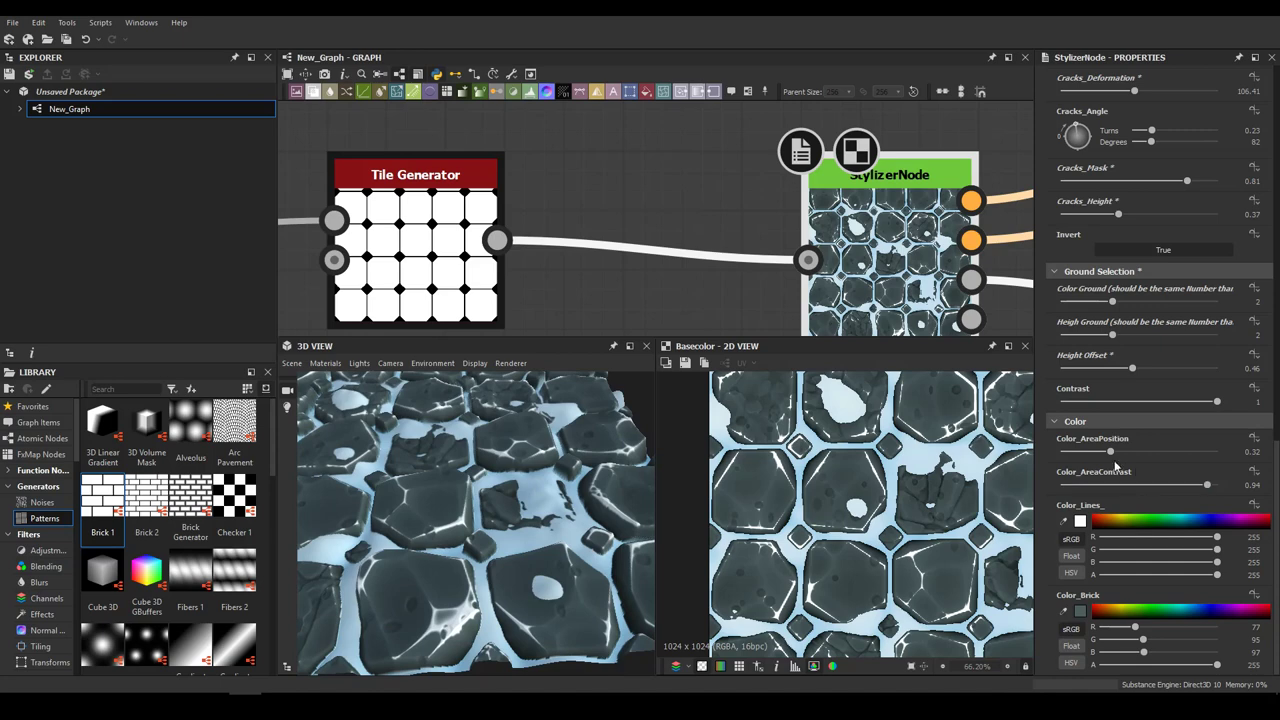
drag(507, 518, 509, 474)
Raise the ground's Height Offset to 0.65 and inspect the snow coverage over the stones in 3D
drag(1134, 368, 1162, 368)
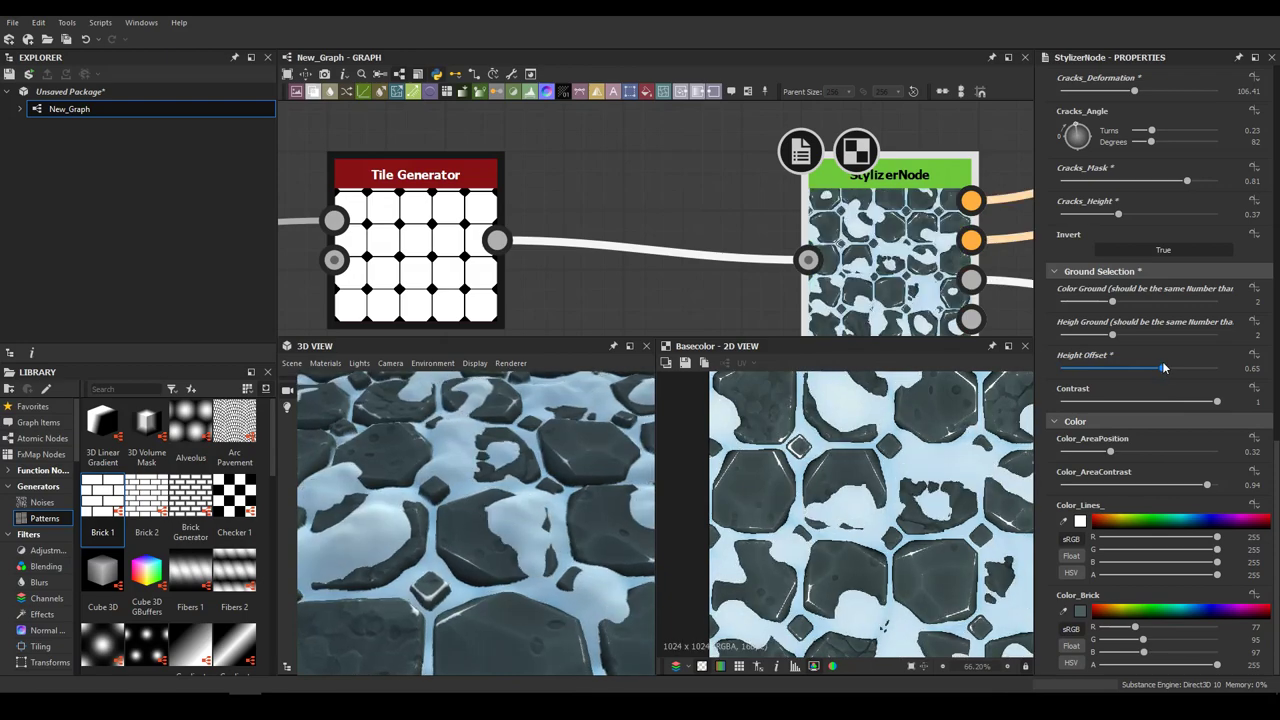
scroll(510, 515, down, 4)
drag(510, 520, 597, 521)
scroll(632, 530, down, 4)
scroll(597, 521, up, 5)
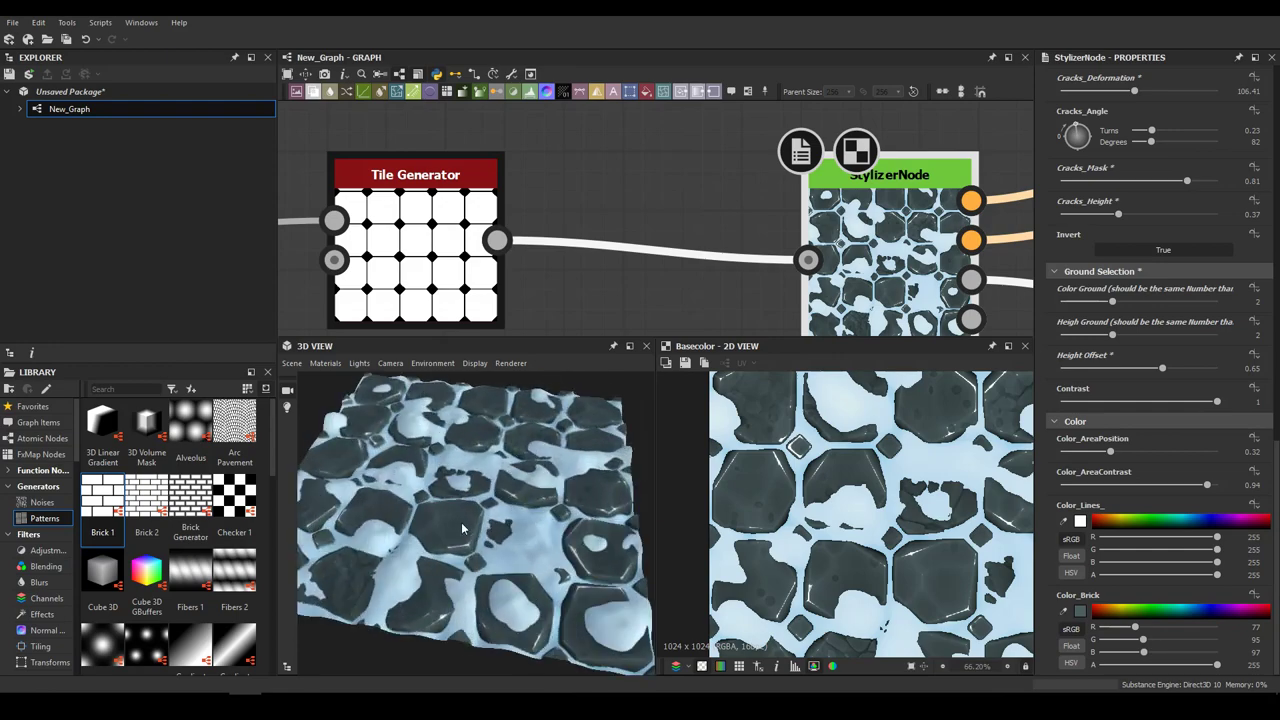
middle_drag(509, 248, 449, 191)
middle_drag(893, 298, 743, 308)
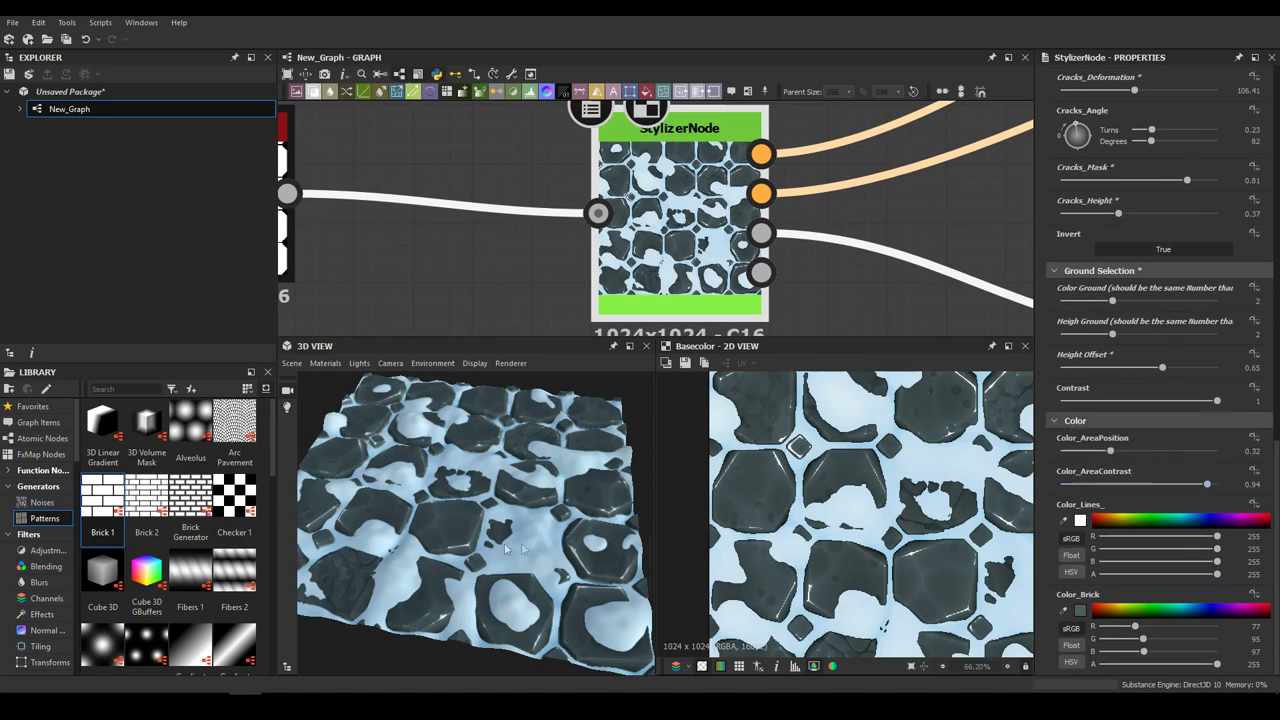
drag(452, 541, 682, 525)
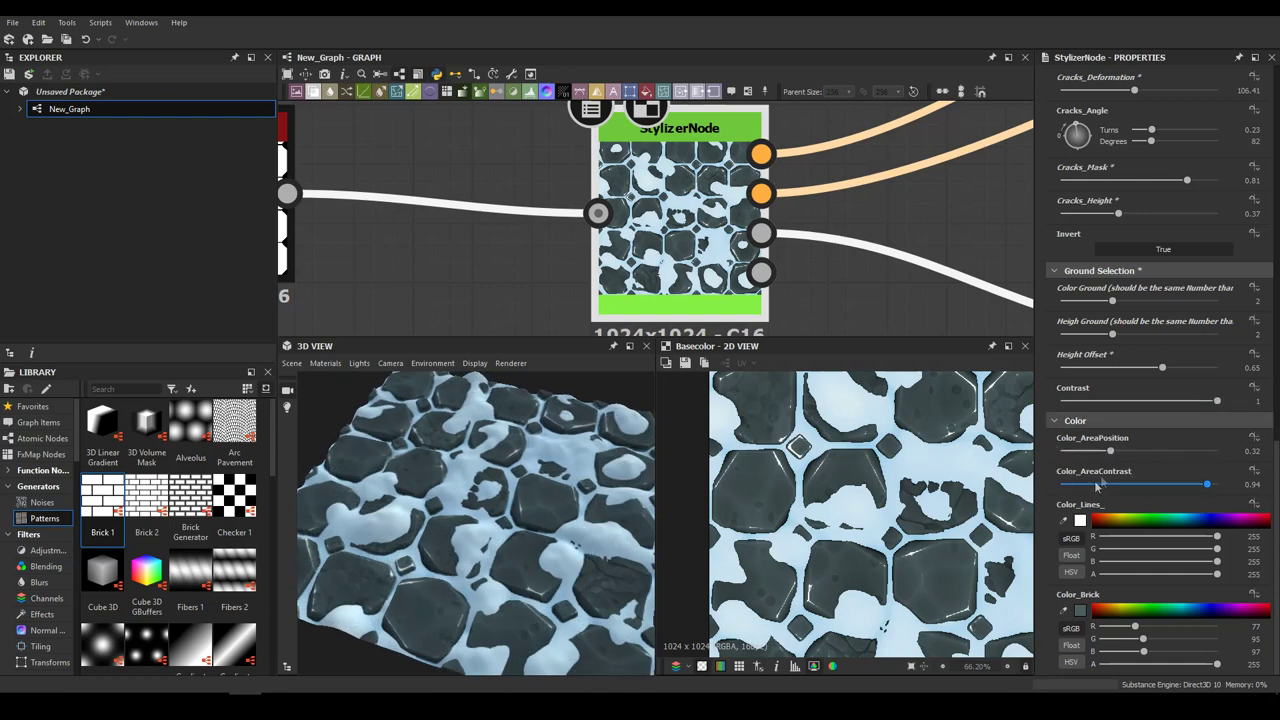
scroll(478, 518, up, 6)
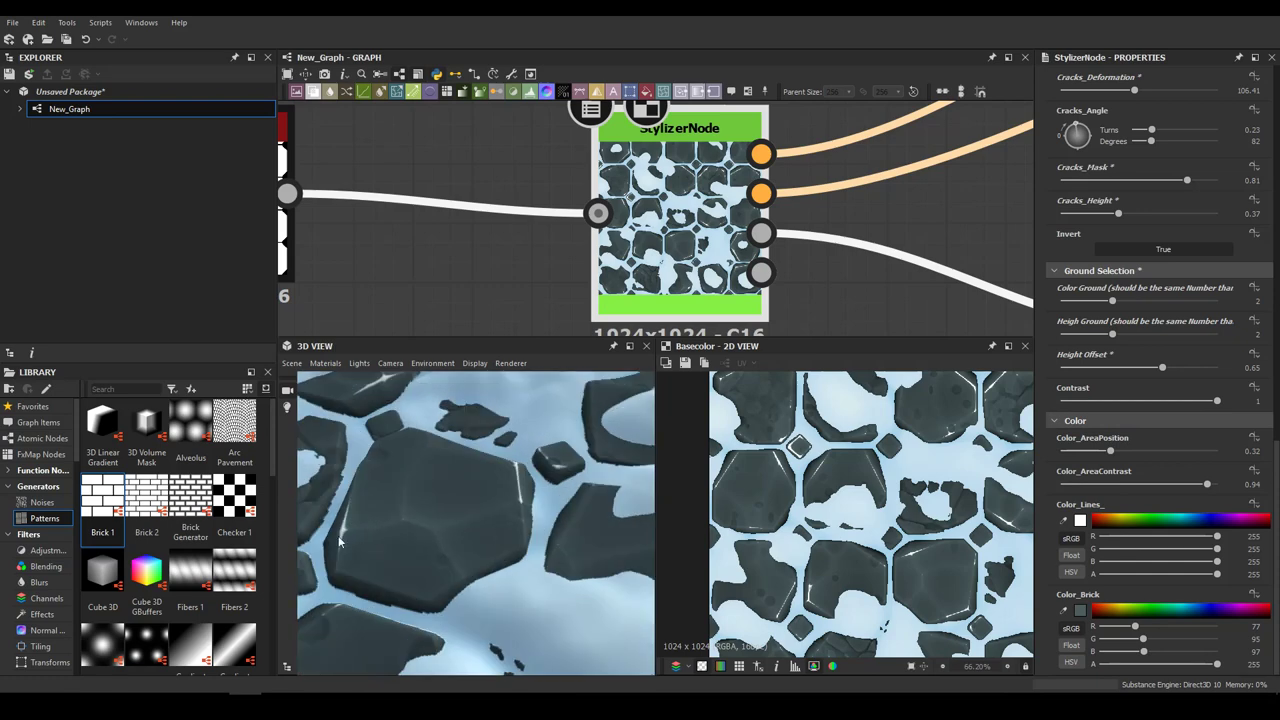
Set Color_AreaPosition to 0.41 and Color_AreaContrast to 0.97, checking the stones' edge lines in the 3D view
mouse_move(1110, 451)
mouse_down()
mouse_move(1150, 452)
mouse_move(1109, 450)
mouse_move(1124, 453)
mouse_up()
drag(428, 483, 681, 476)
scroll(436, 454, down, 4)
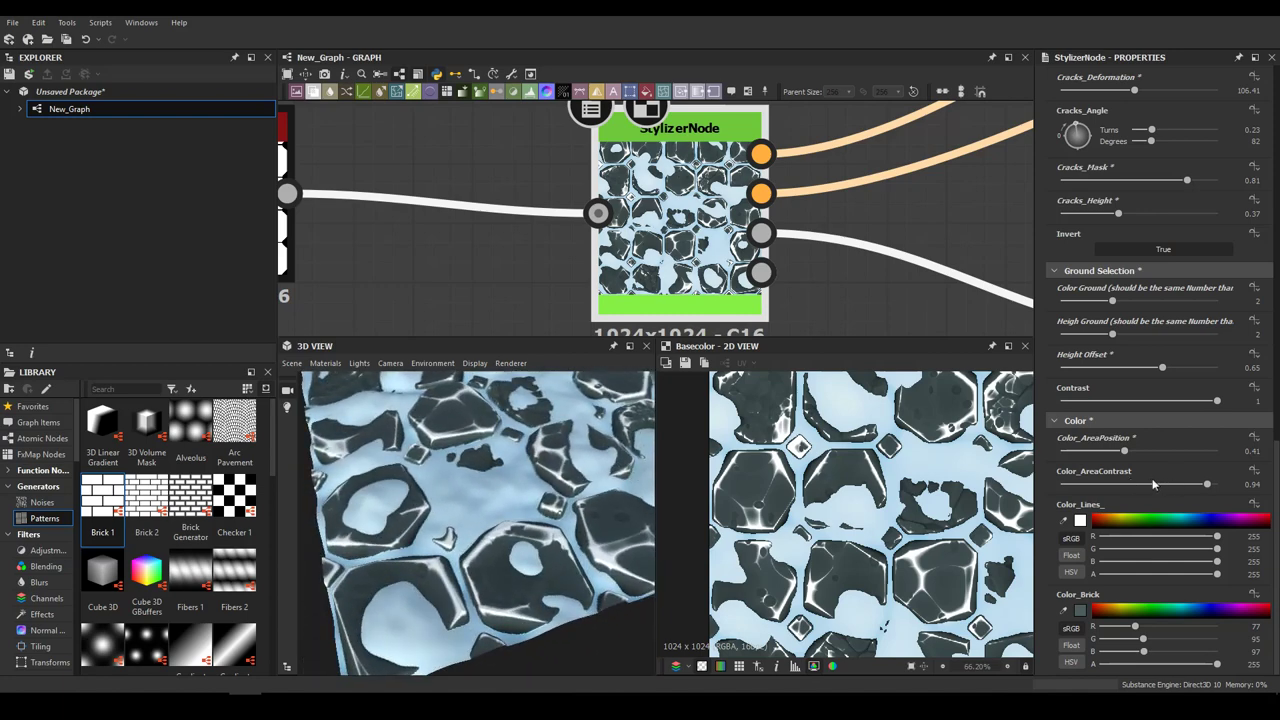
drag(1155, 487, 1212, 490)
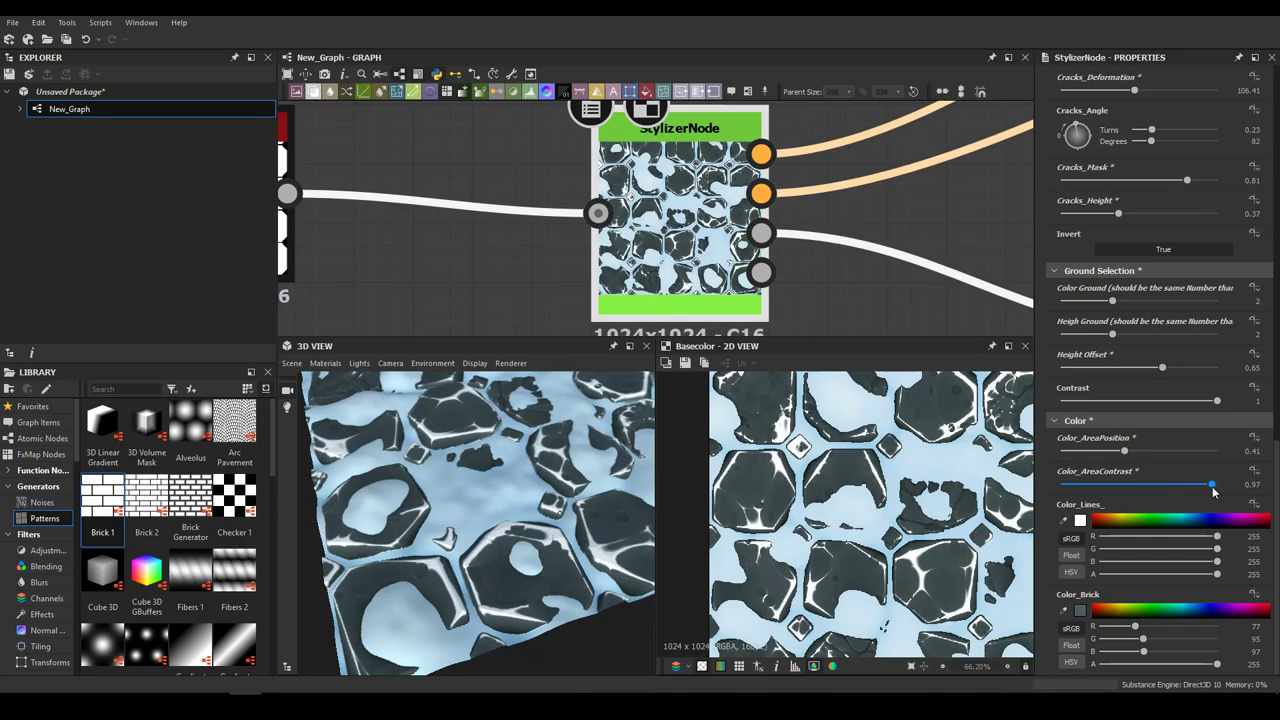
drag(462, 511, 671, 517)
scroll(577, 499, down, 5)
Lower Color_AreaPosition to 0.36 and inspect the thinner stone edge lines in 3D
mouse_move(1124, 451)
mouse_down()
mouse_move(1097, 453)
mouse_move(1117, 452)
mouse_up()
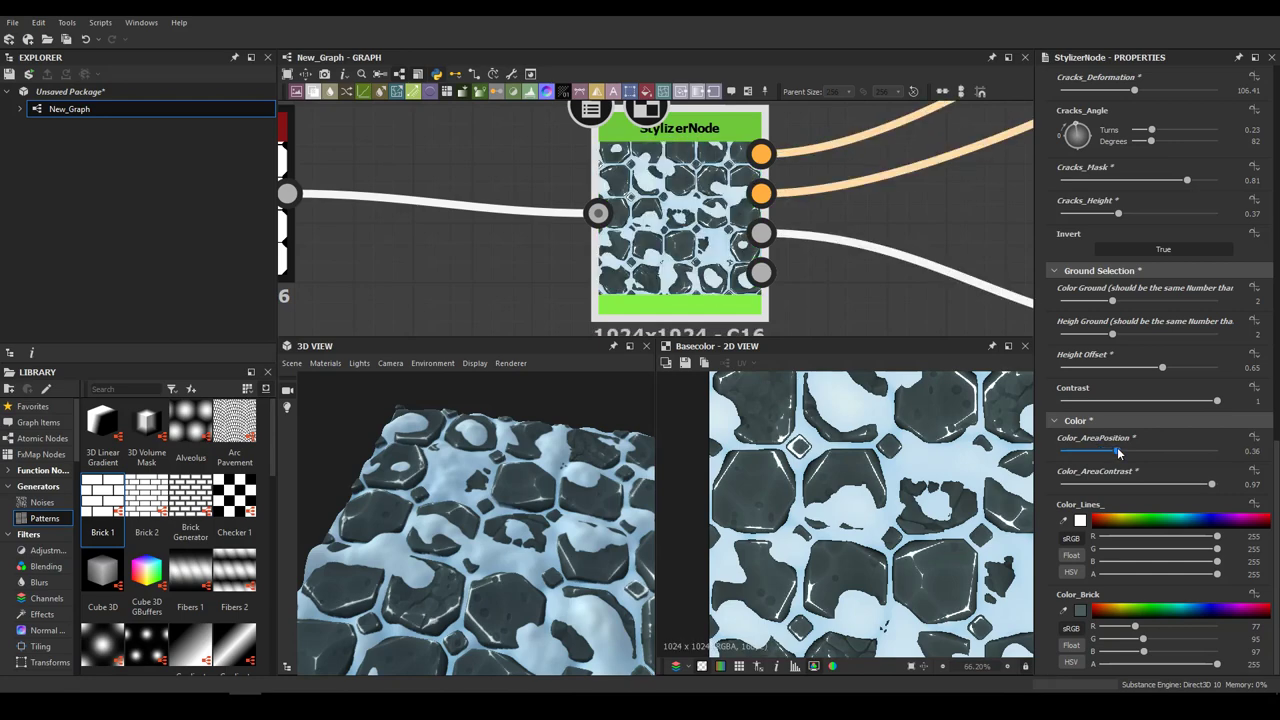
mouse_move(610, 484)
mouse_down()
mouse_move(560, 492)
mouse_move(588, 497)
mouse_up()
scroll(560, 492, down, 5)
scroll(588, 497, up, 2)
scroll(588, 497, up, 5)
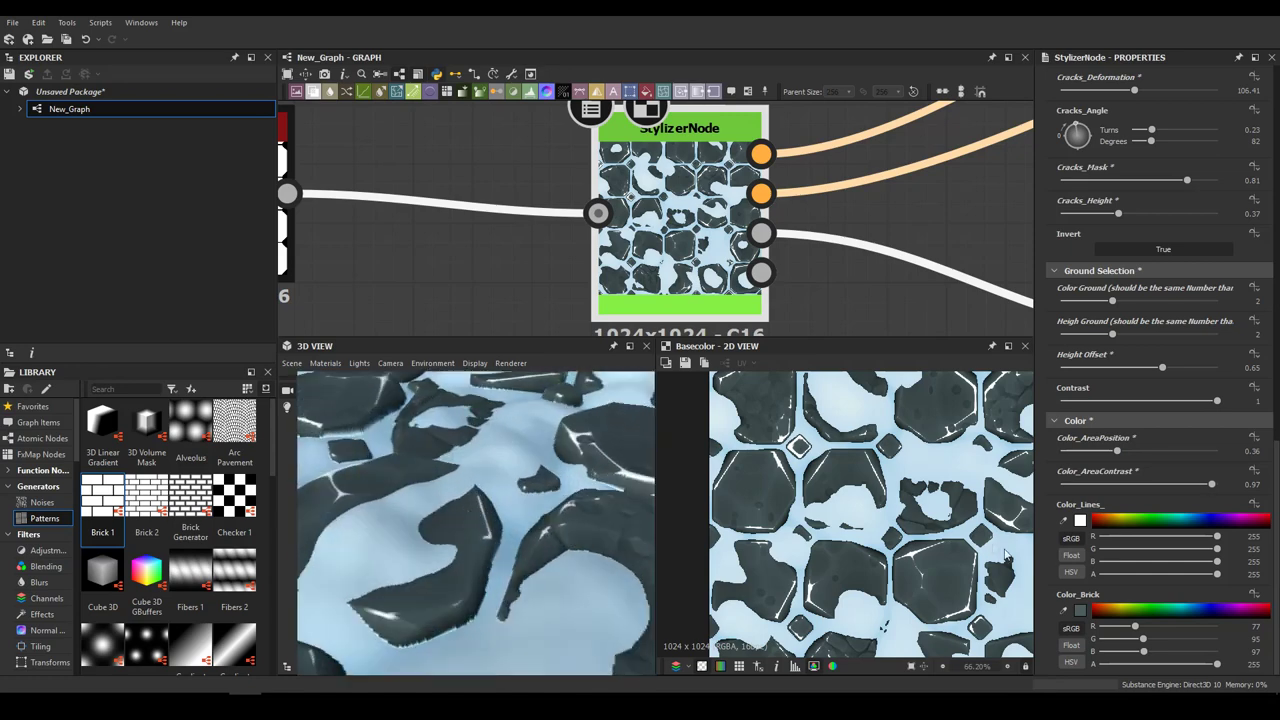
Try a strong red (221, 7, 7) as the Color_Lines color for the stone edges
click(1081, 522)
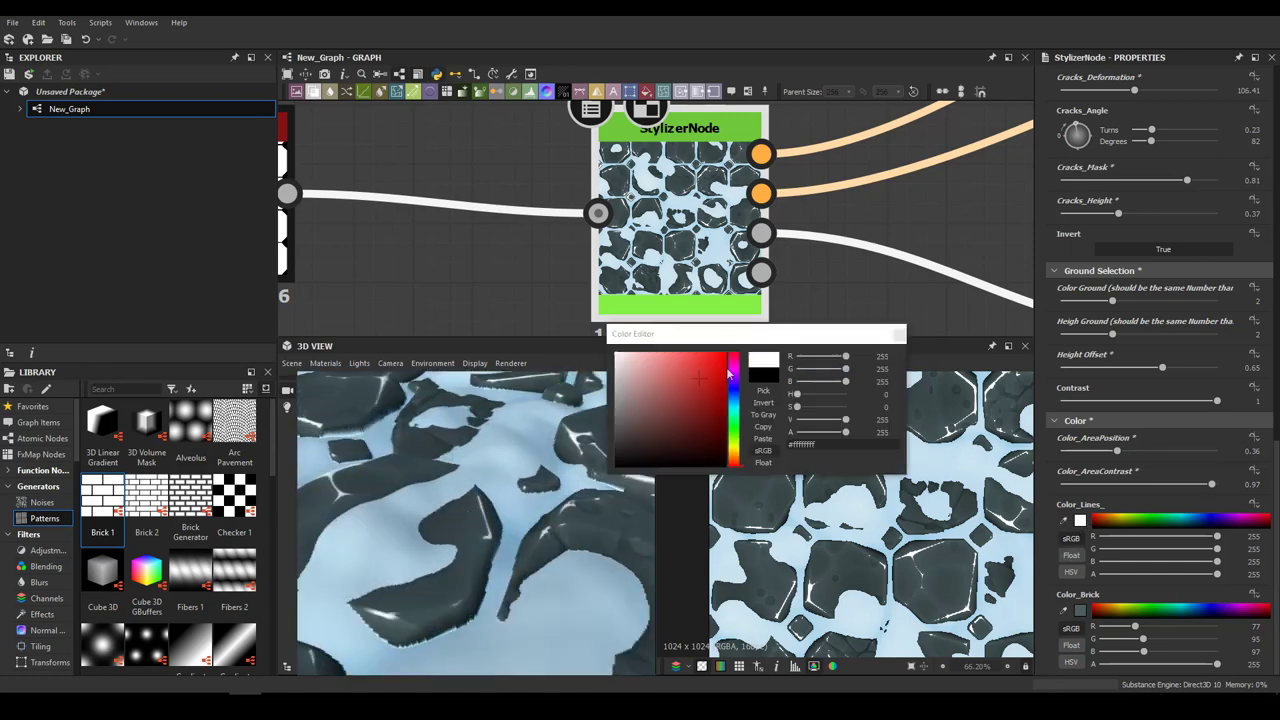
drag(656, 405, 724, 367)
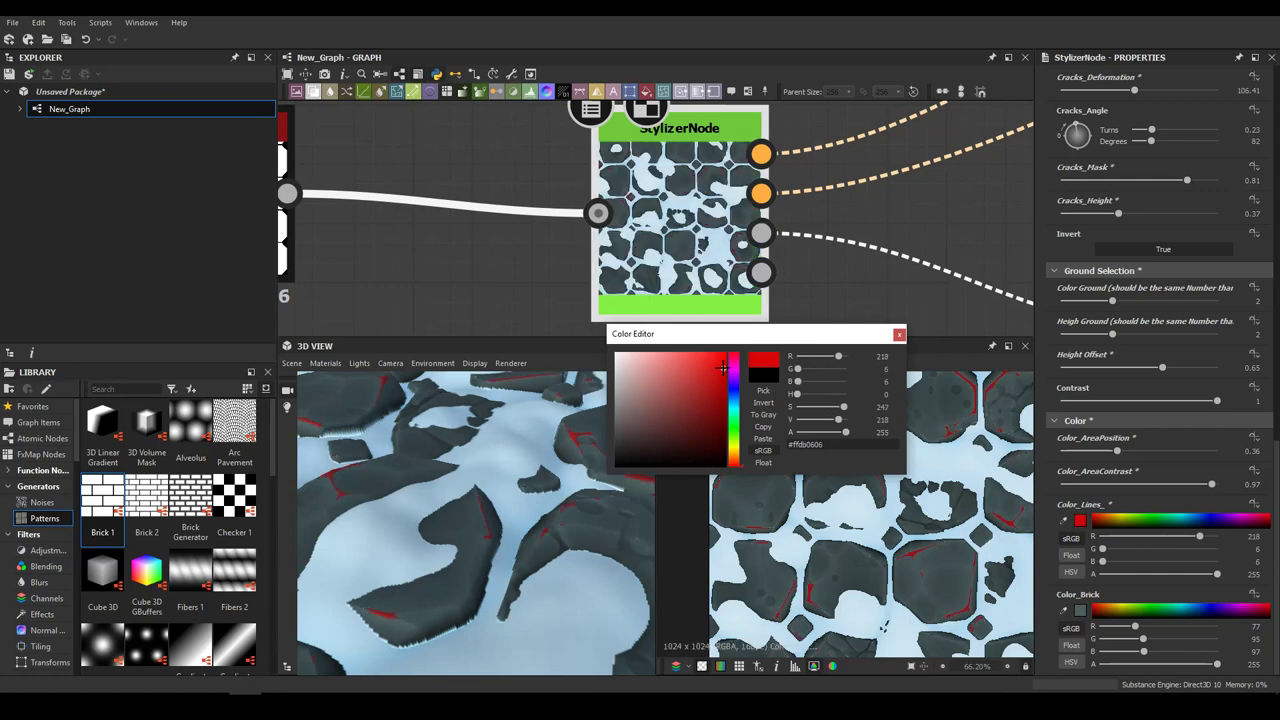
click(899, 335)
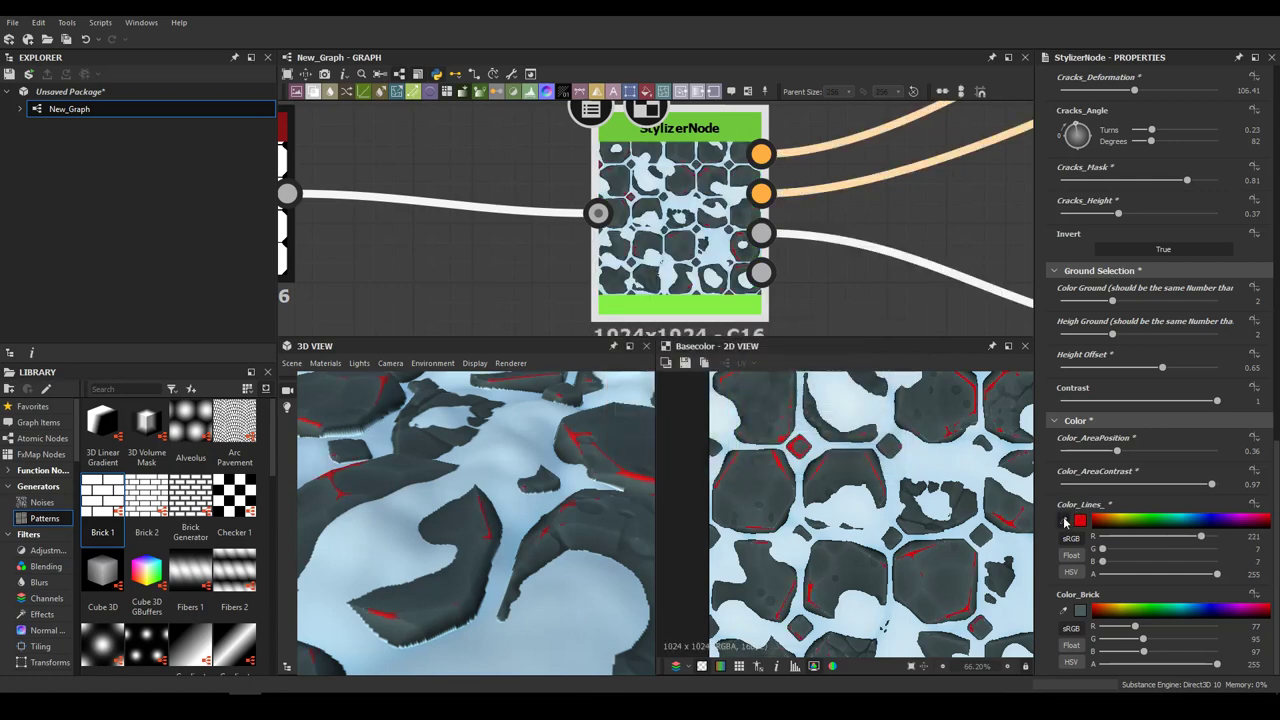
Sample the light blue snow from the 2D view as the Color_Lines color and inspect the edges in 3D
click(882, 456)
scroll(491, 484, down, 4)
drag(490, 484, 851, 476)
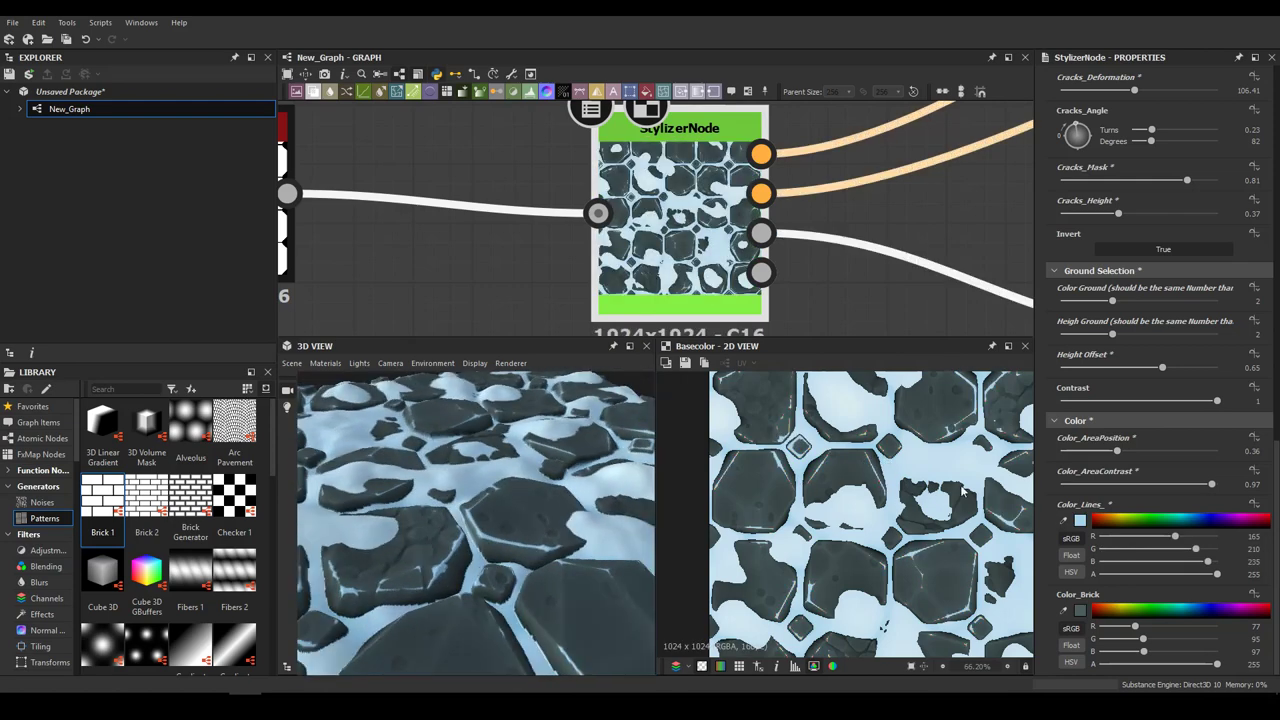
Set Color_AreaContrast to 0.71 and the Color_Lines alpha to 133, checking the whole surface in 3D
drag(1203, 488, 1173, 487)
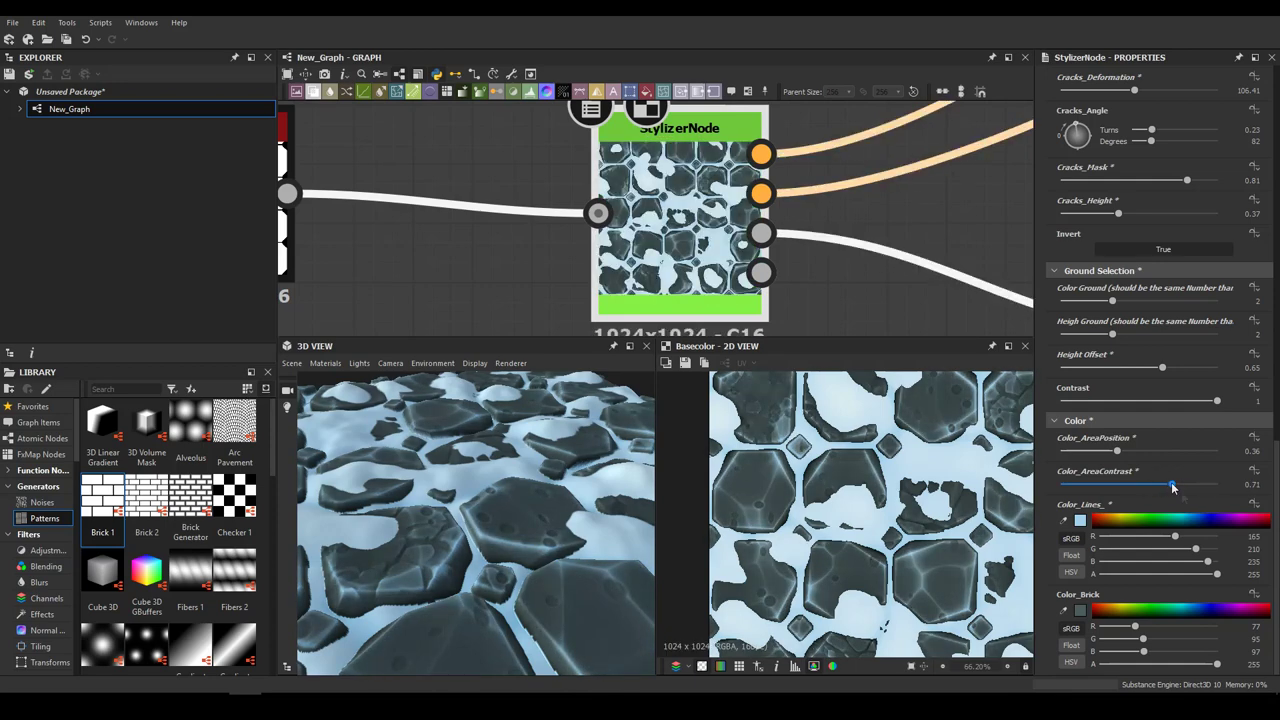
drag(1216, 579, 1161, 583)
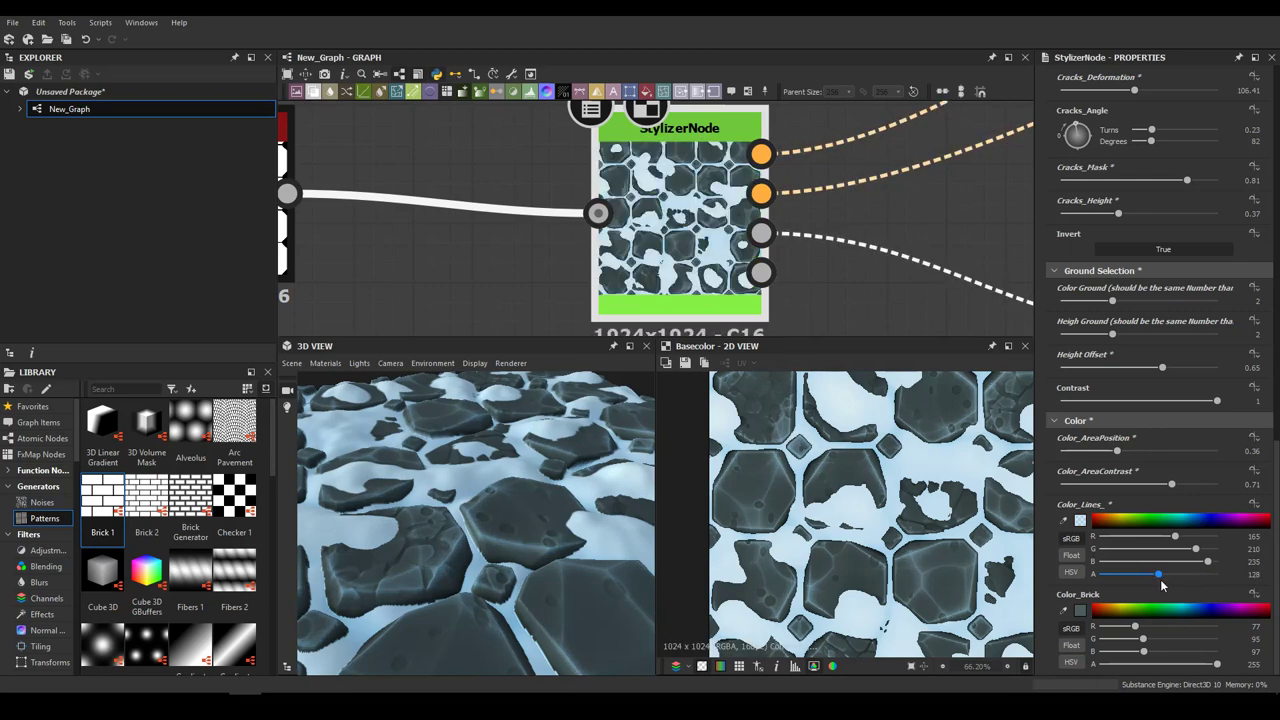
mouse_move(598, 535)
mouse_down()
mouse_move(554, 519)
mouse_move(596, 532)
mouse_up()
scroll(555, 522, down, 6)
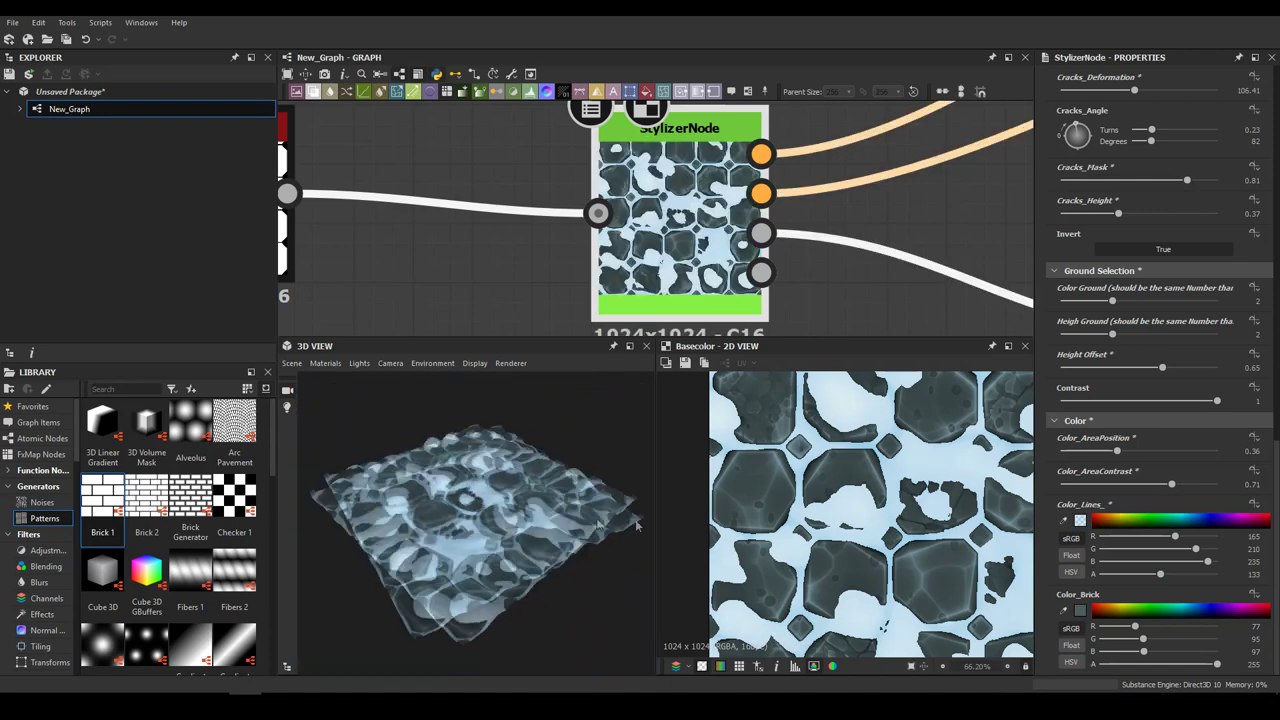
Try different hues for Color_Brick, ending on bright green, and inspect the recolored stones in 3D
click(1079, 612)
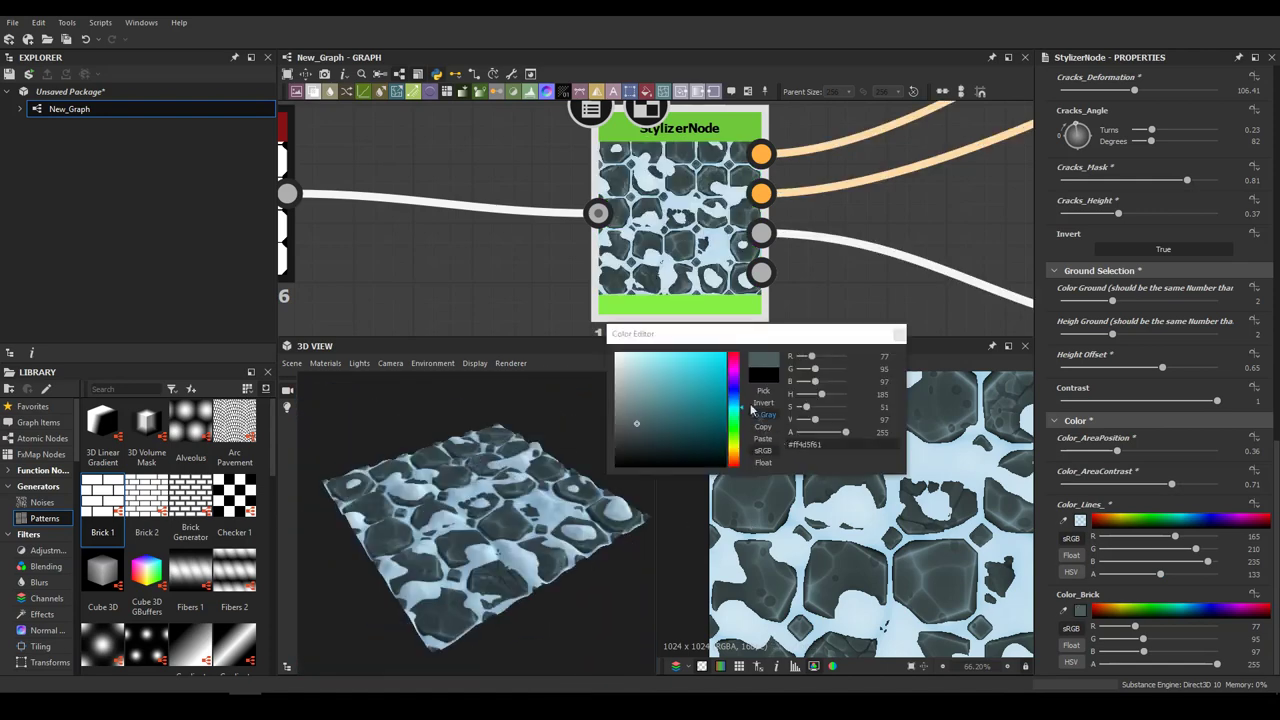
scroll(449, 532, up, 5)
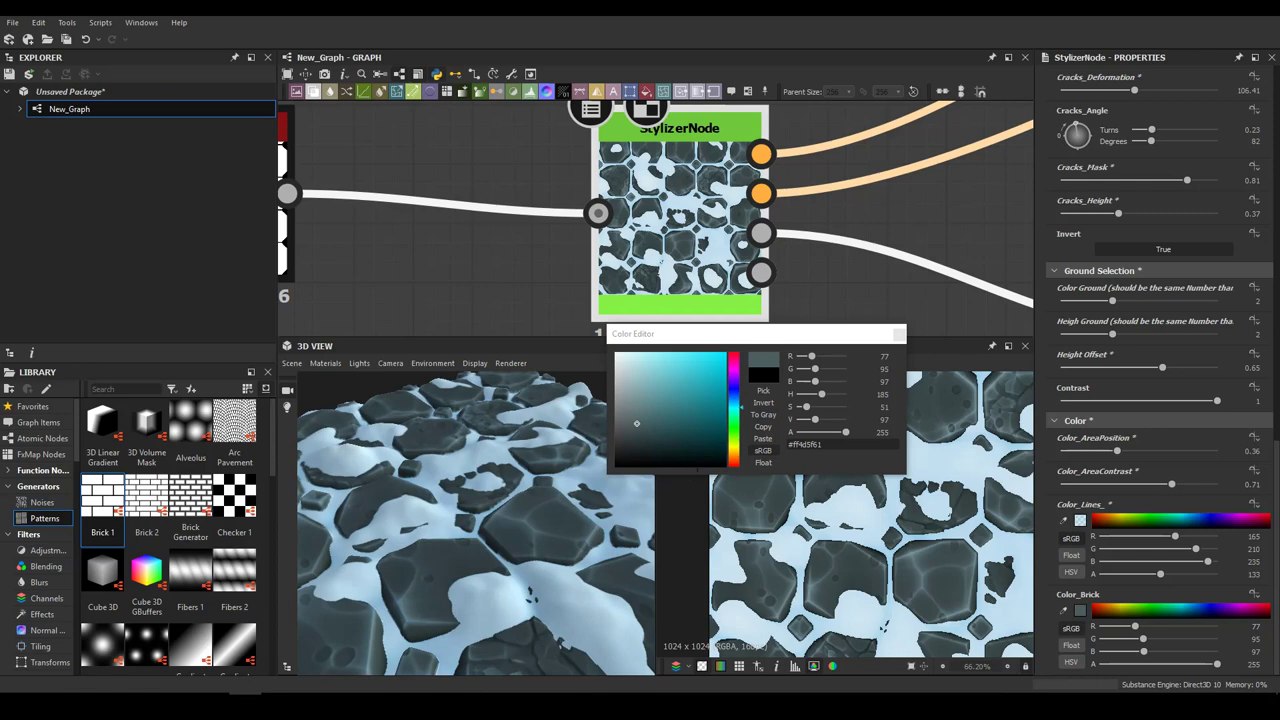
click(733, 459)
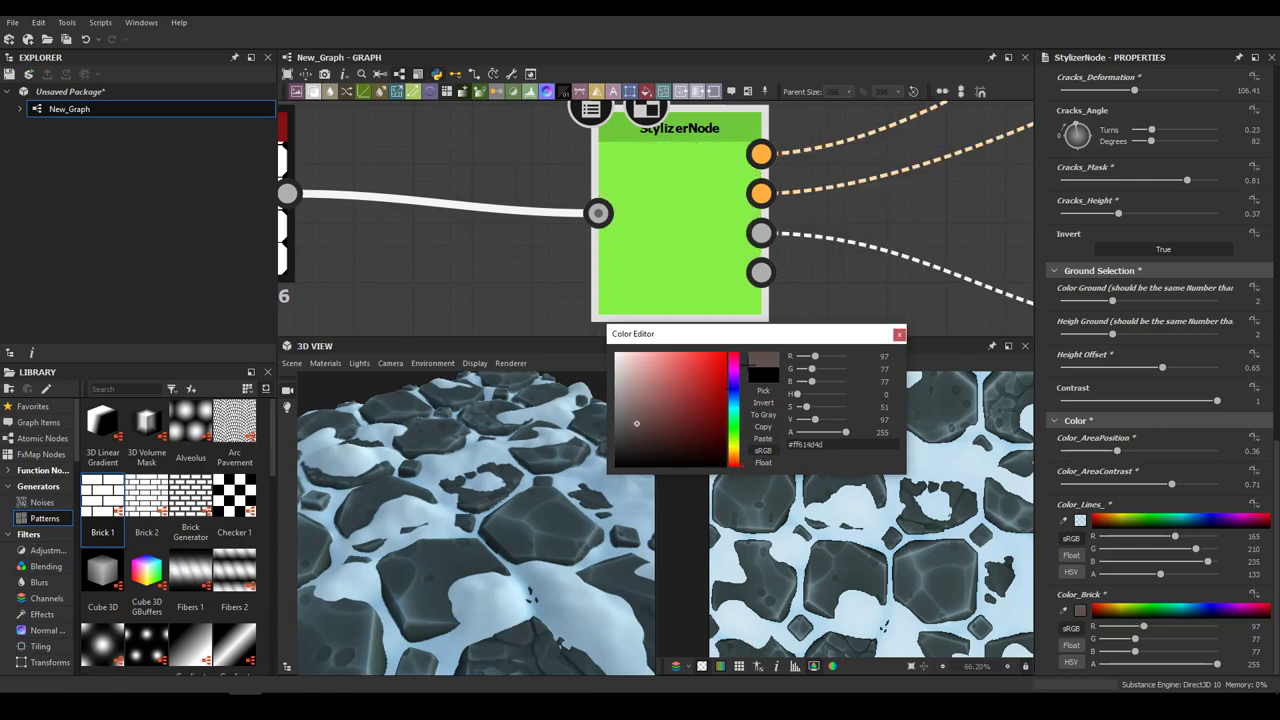
drag(476, 549, 700, 515)
drag(734, 455, 737, 440)
click(738, 428)
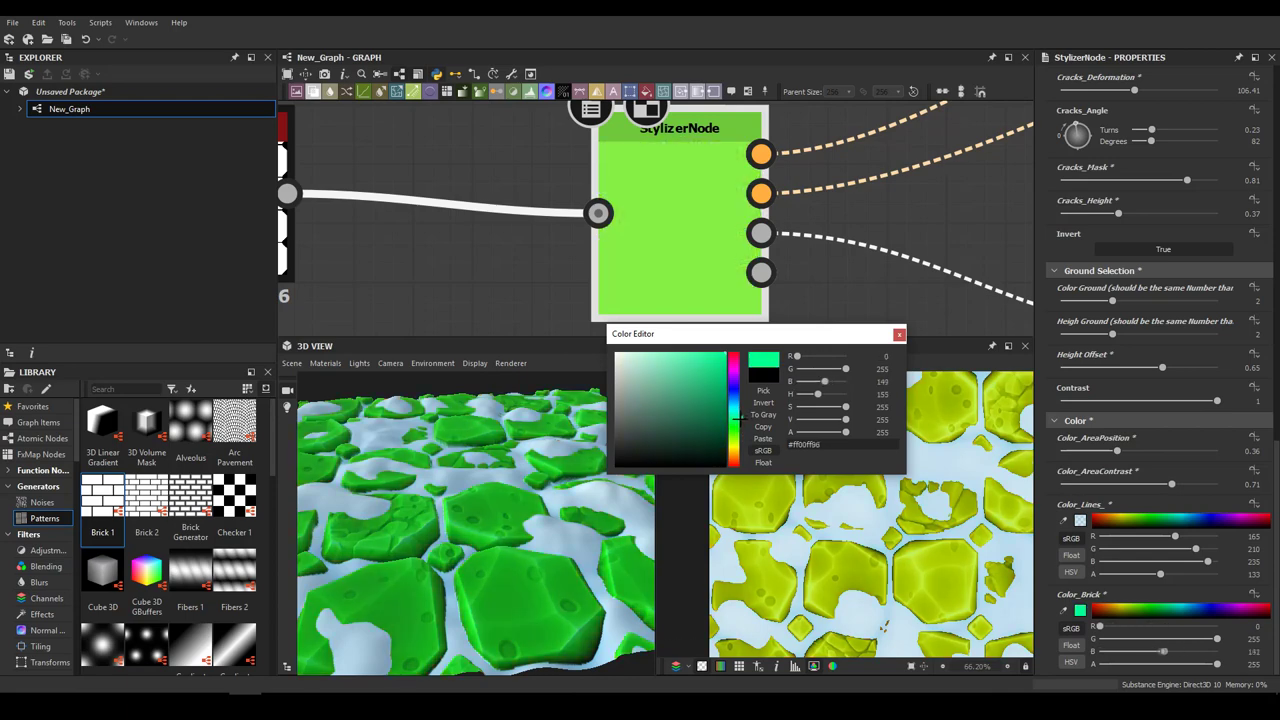
drag(491, 477, 380, 460)
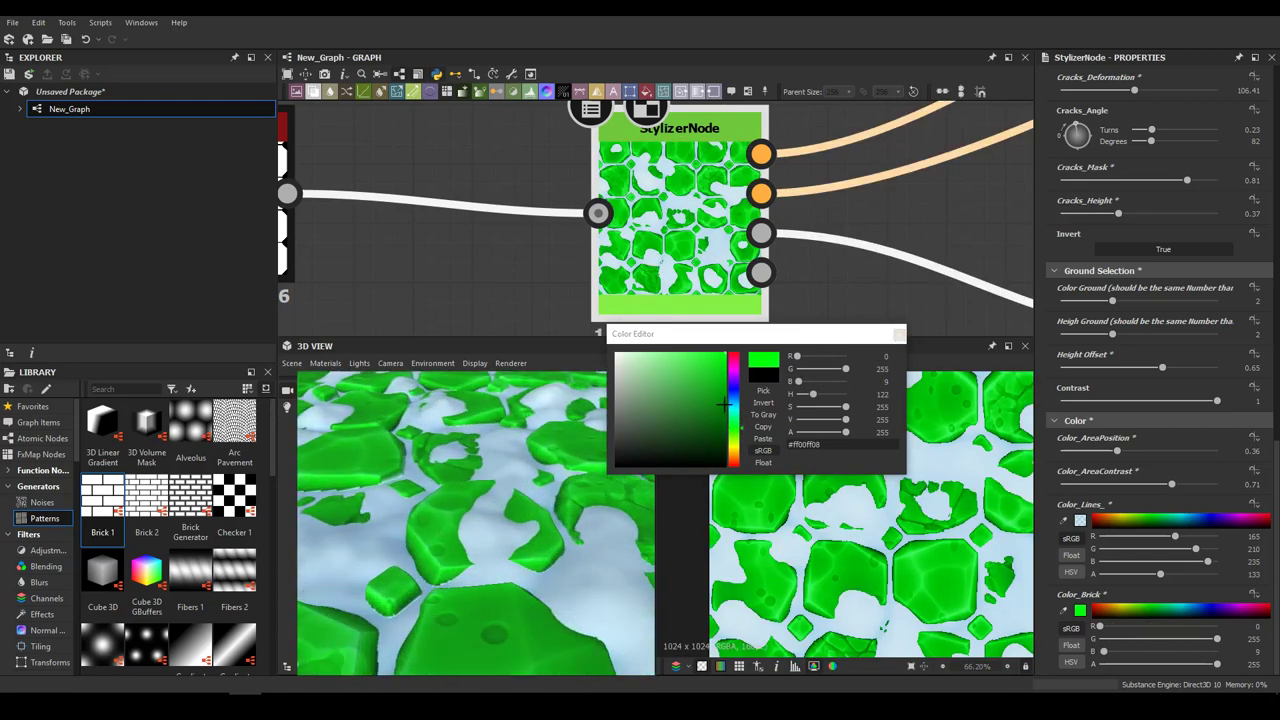
Set Color_Brick to a muted grey-blue (#596671) and inspect the recolored stones in the 3D view
click(734, 405)
click(614, 462)
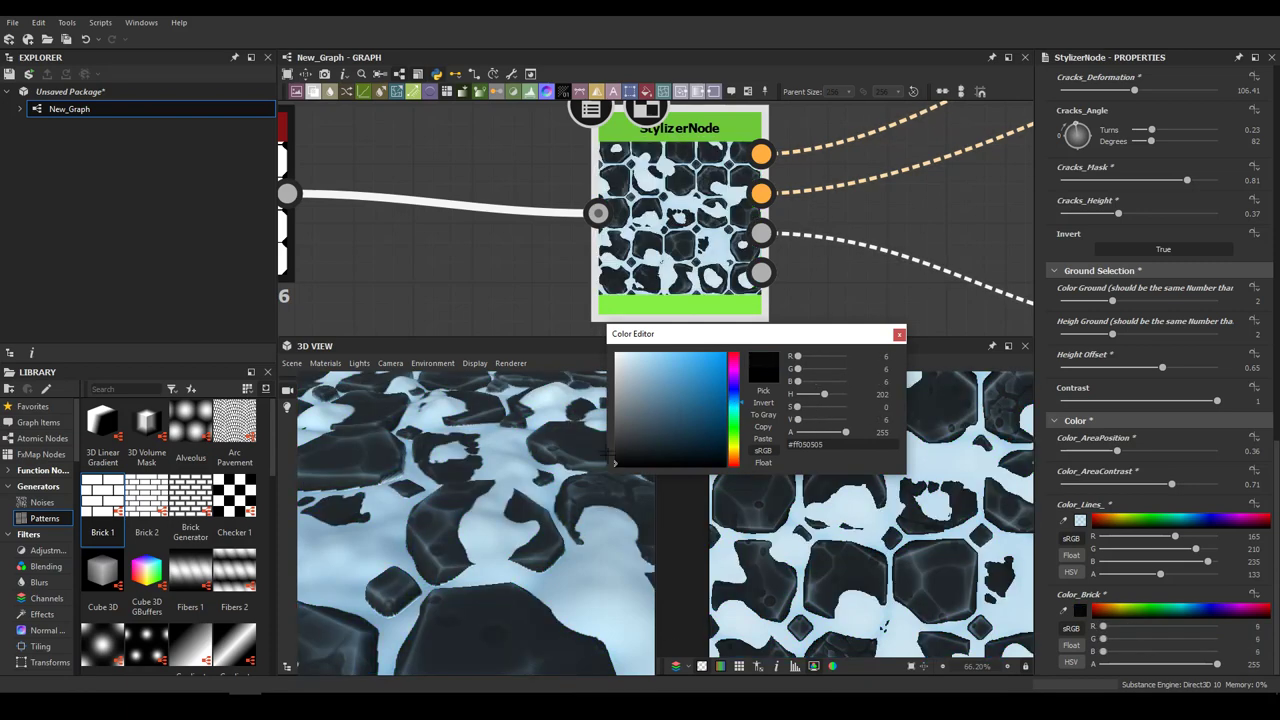
mouse_move(614, 462)
mouse_down()
mouse_move(586, 411)
mouse_move(596, 421)
mouse_up()
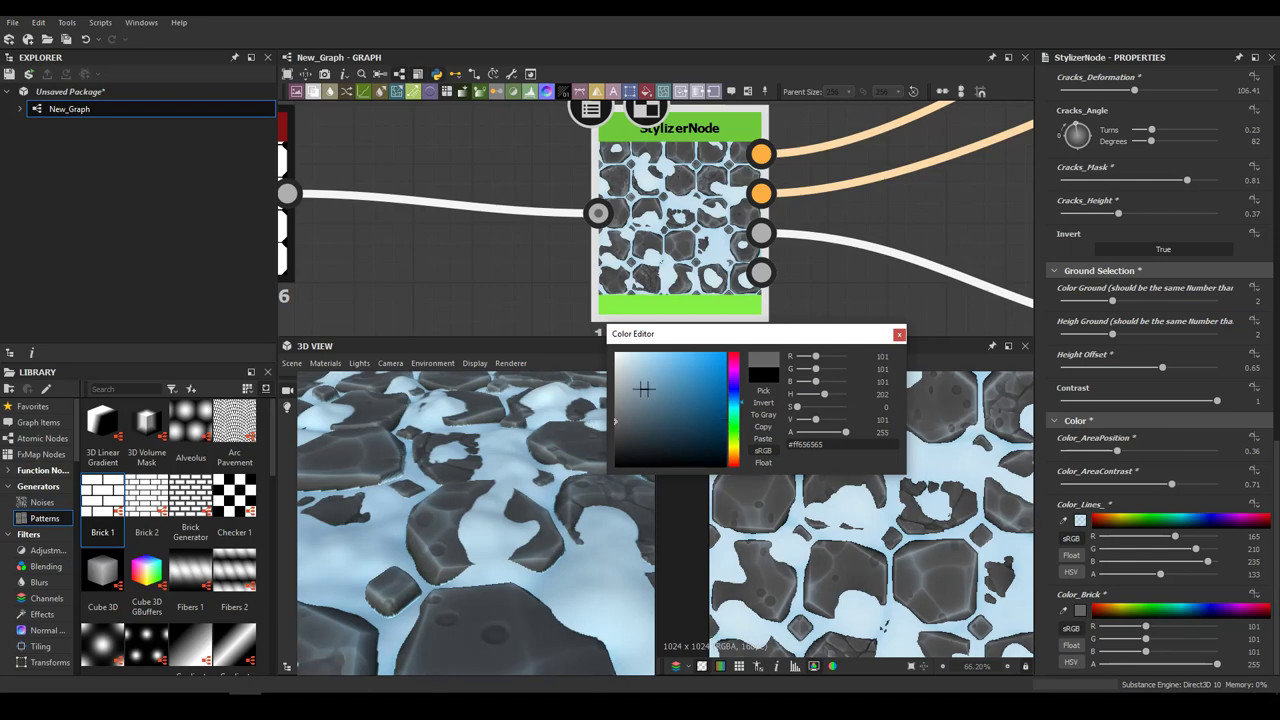
click(646, 418)
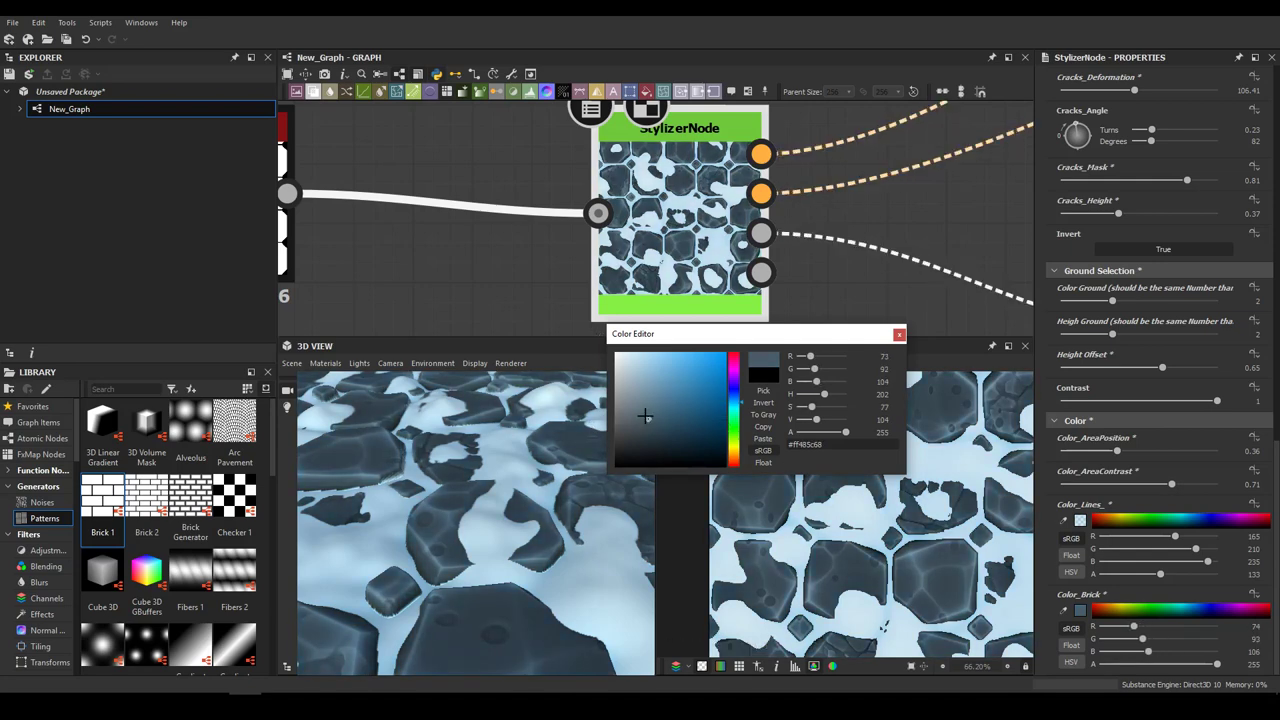
click(642, 416)
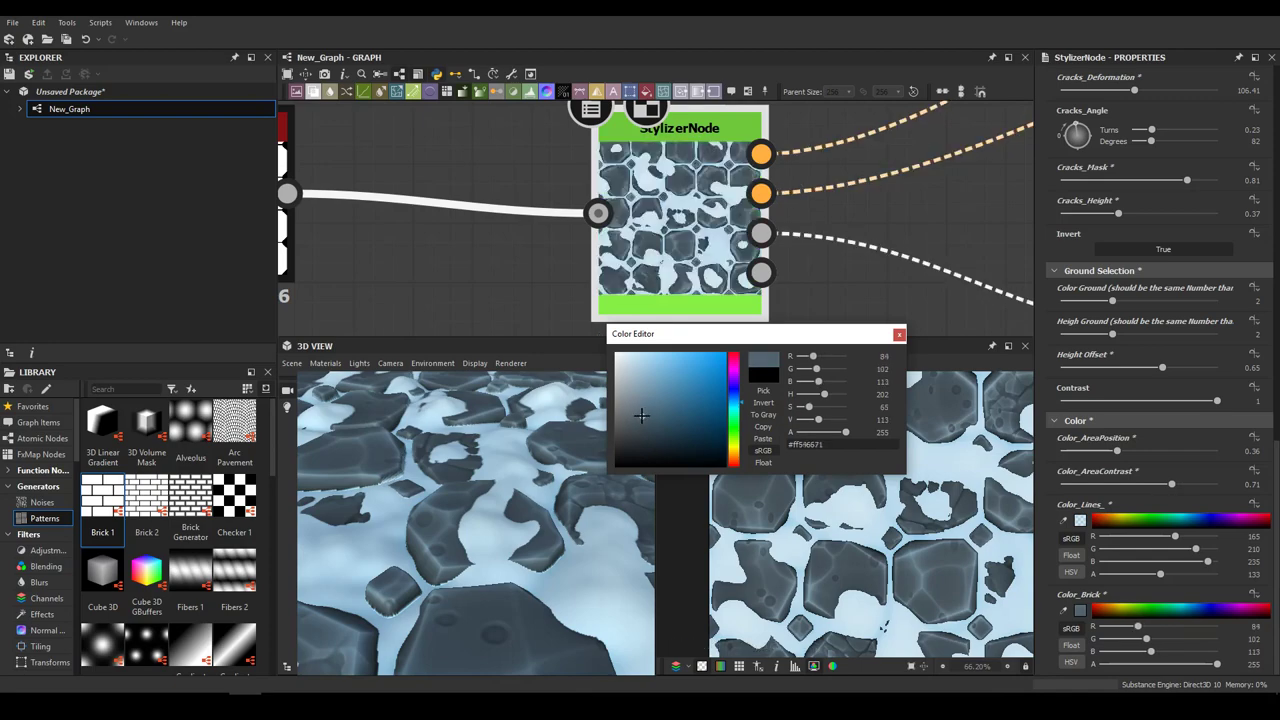
click(899, 335)
scroll(375, 548, down, 6)
drag(375, 548, 463, 520)
Connect the Brick 1 node's output to the StylizerNode input in place of the Tile Generator
middle_drag(460, 280, 720, 271)
scroll(732, 271, down, 4)
scroll(602, 266, down, 2)
scroll(602, 267, down, 1)
drag(438, 208, 602, 248)
drag(602, 248, 619, 150)
middle_drag(657, 250, 658, 168)
drag(676, 276, 782, 162)
scroll(612, 185, up, 2)
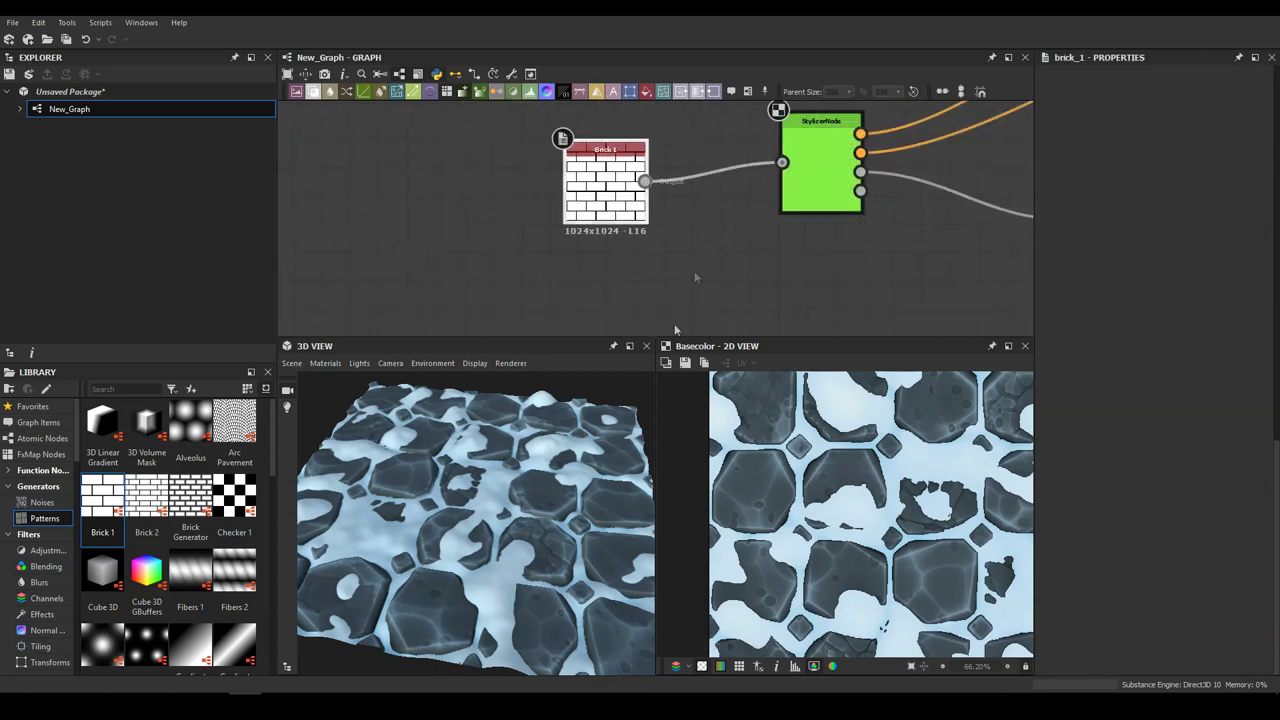
Add a Checker 1 pattern node with Tiling 3, connect it to the StylizerNode input, and inspect the stones in 3D
drag(487, 529, 421, 268)
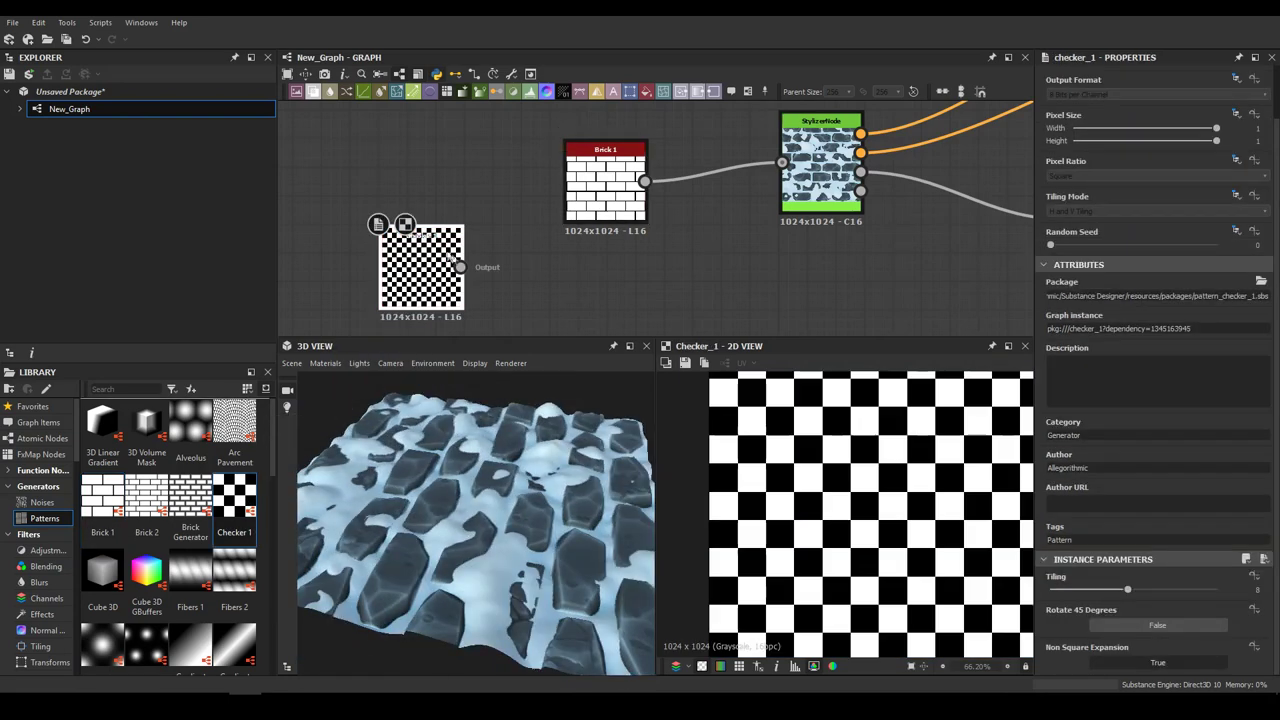
drag(1081, 592, 1071, 592)
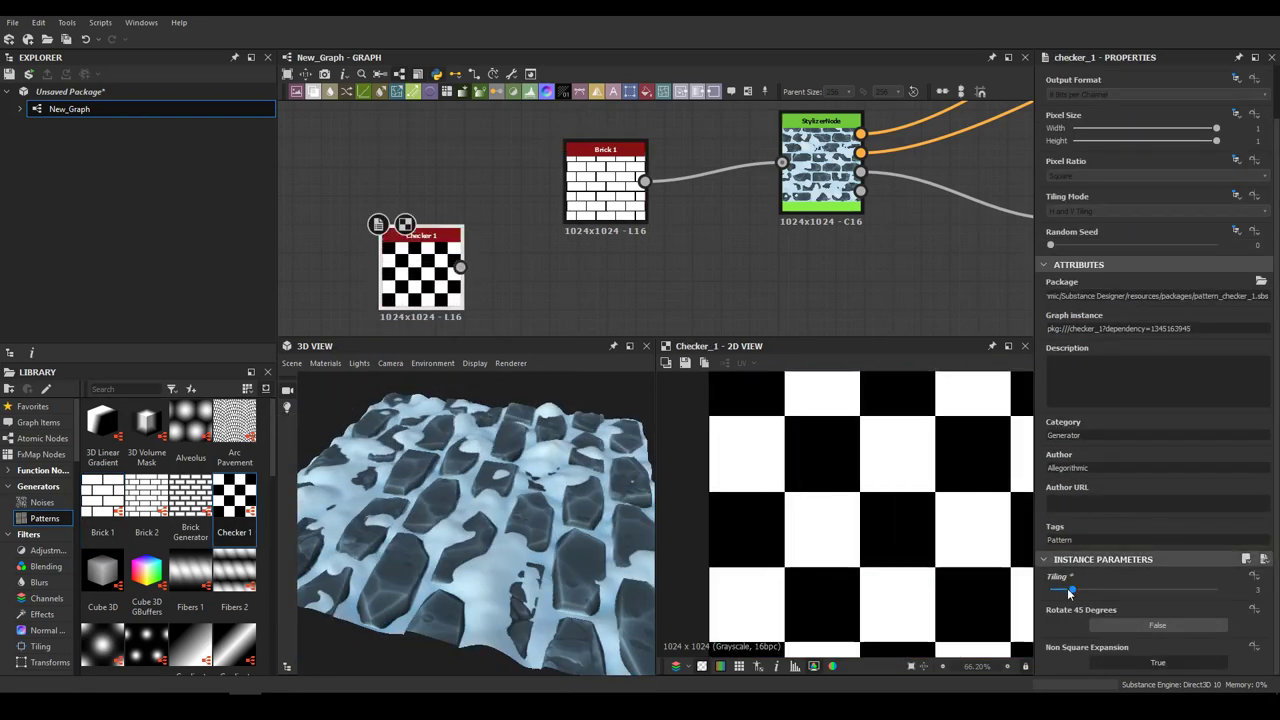
drag(460, 267, 782, 162)
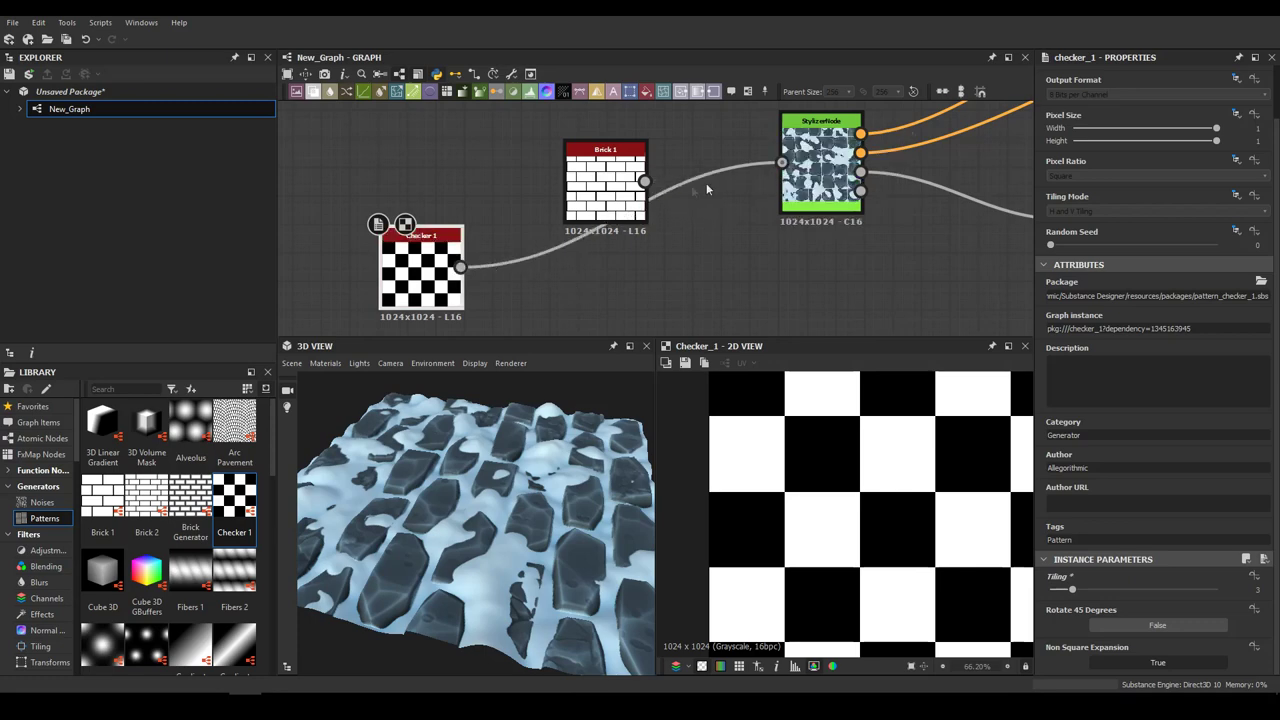
drag(488, 502, 741, 518)
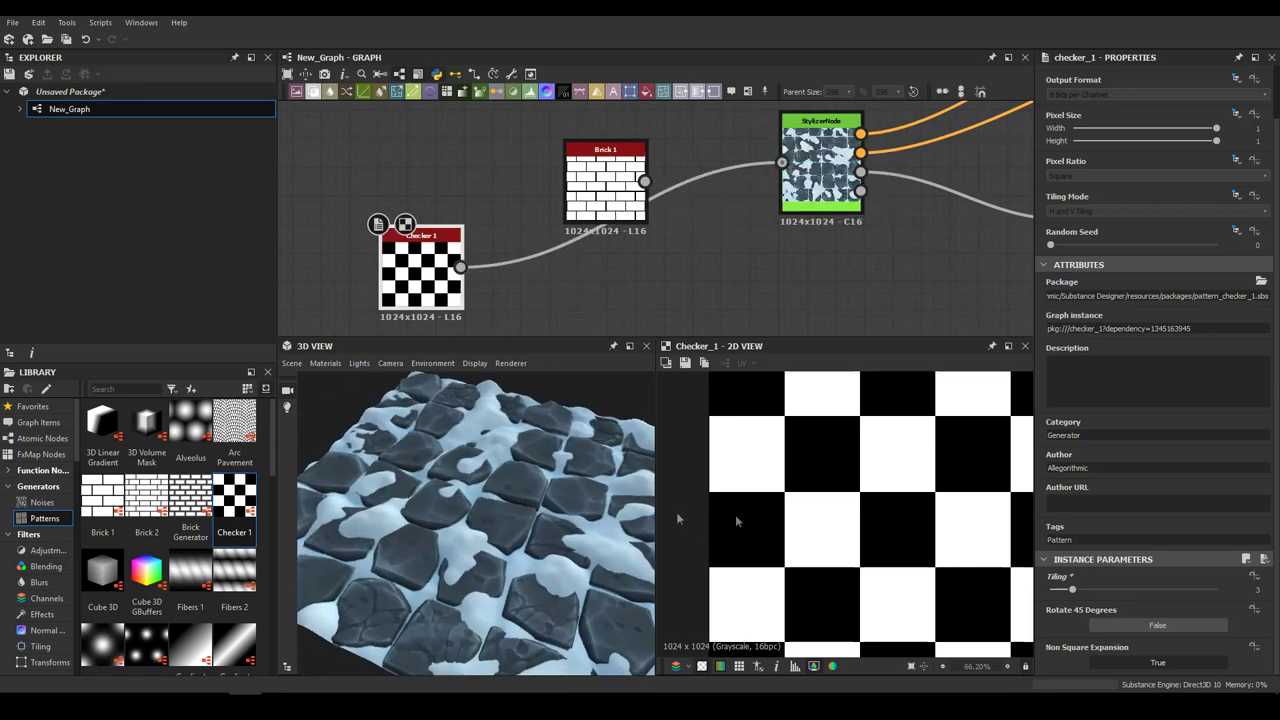
Add a Tile Random pattern node and connect its output to the StylizerNode input in place of Checker 1
scroll(204, 545, down, 5)
scroll(206, 545, down, 1)
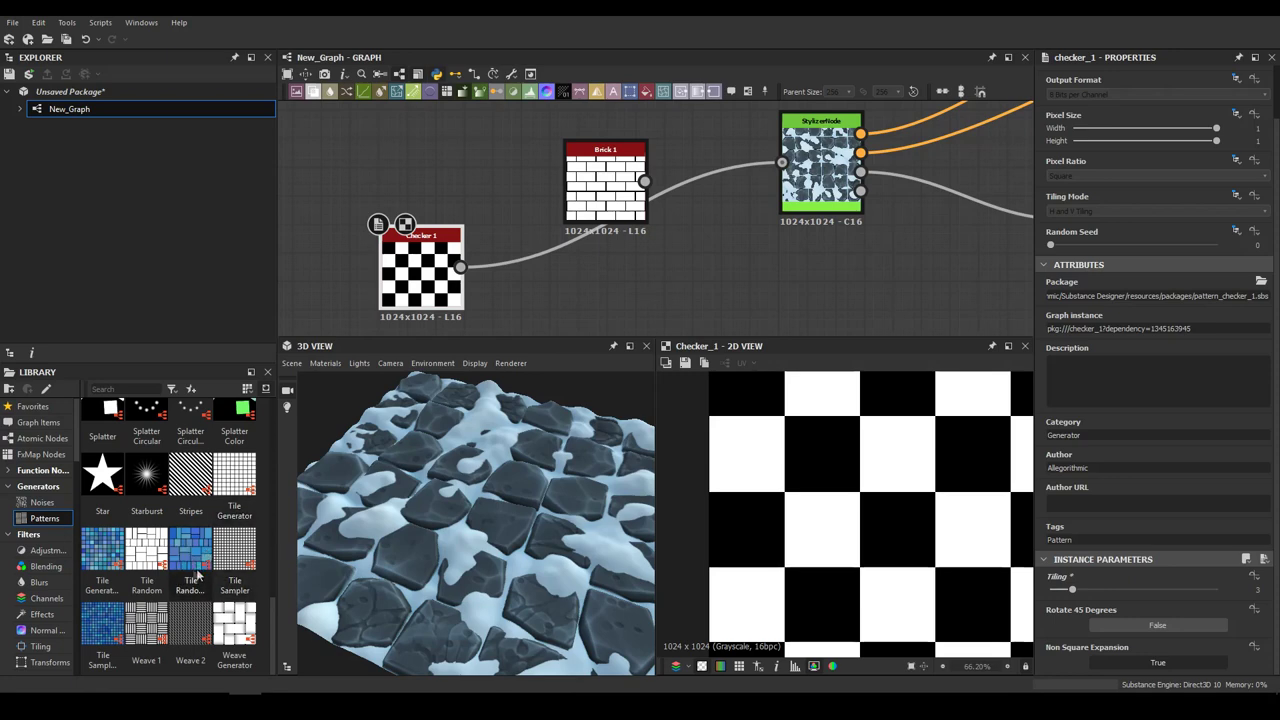
drag(157, 545, 700, 228)
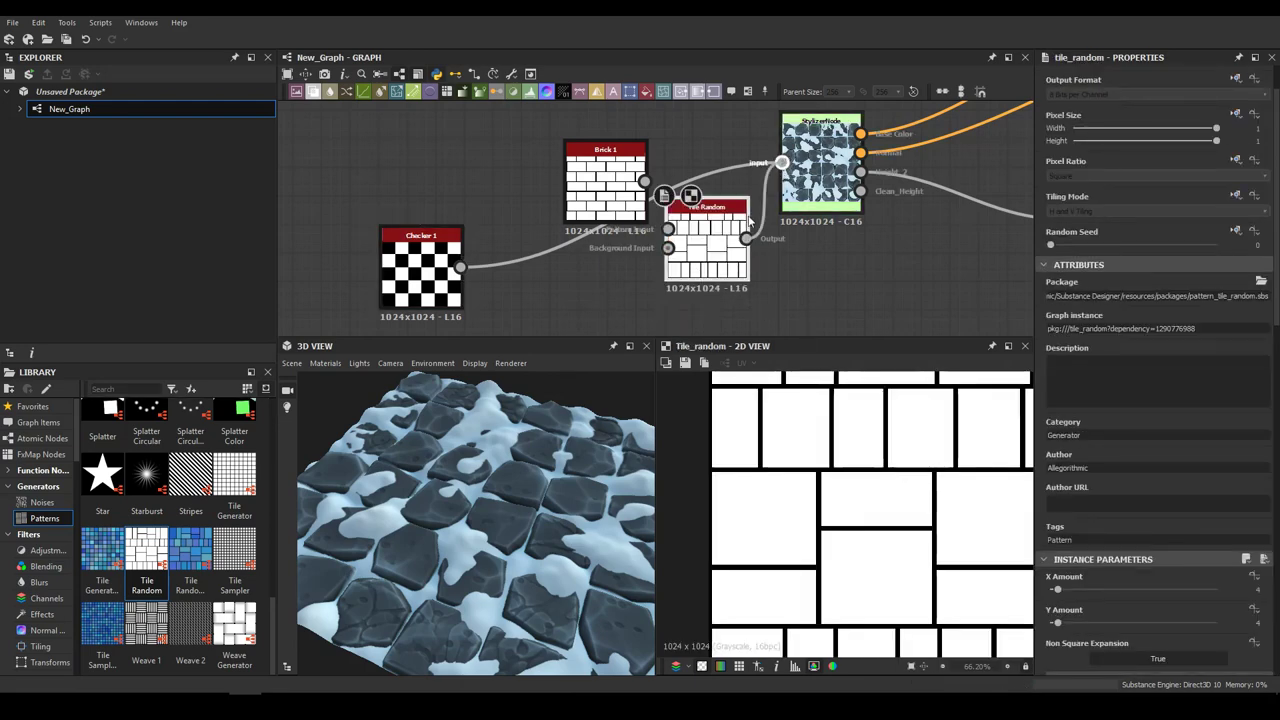
drag(746, 238, 782, 162)
scroll(600, 515, down, 4)
middle_drag(784, 242, 589, 280)
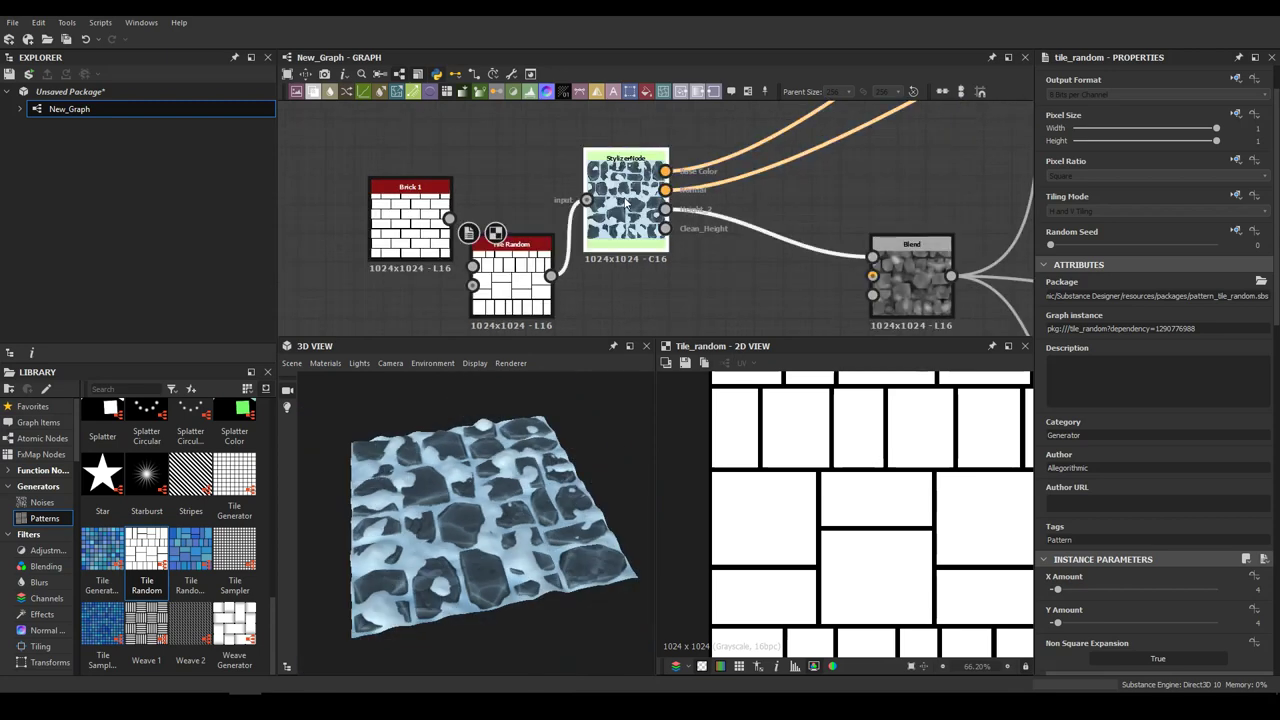
Set both the StylizerNode's Color Ground and Heigh Ground to 1 and inspect the new ground in 3D
double_click(627, 203)
scroll(1219, 556, down, 10)
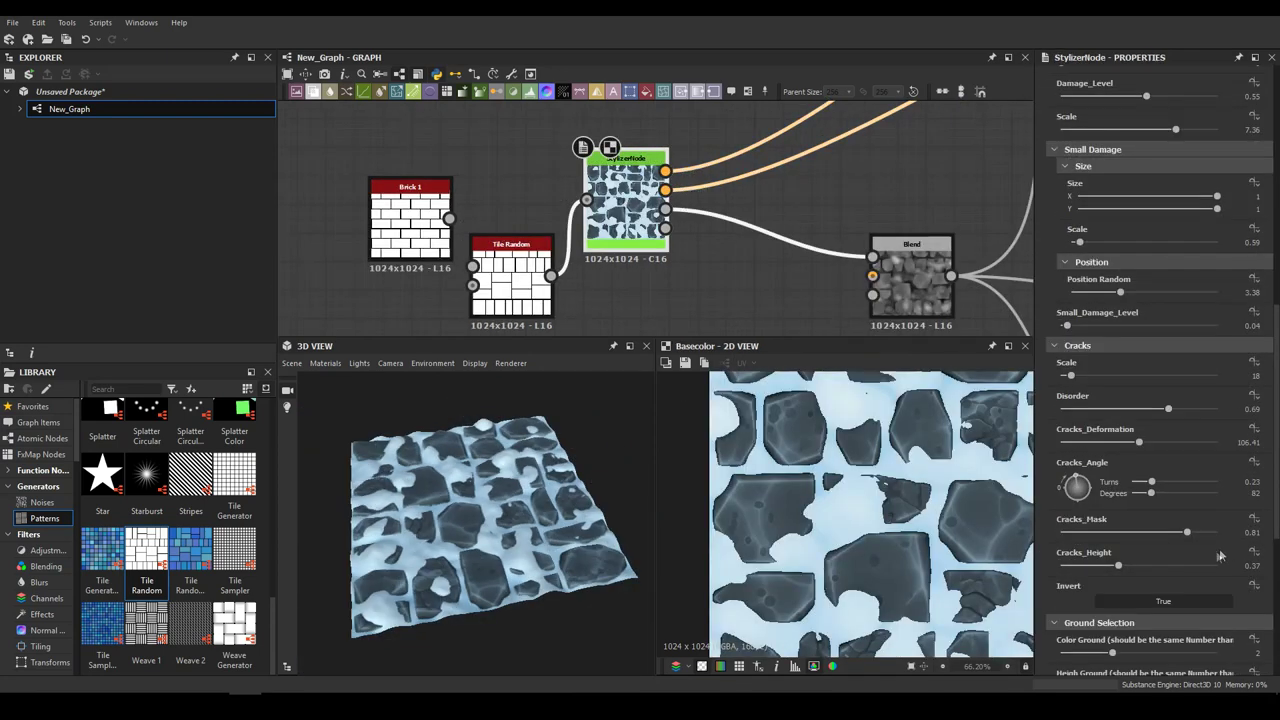
scroll(1219, 556, down, 5)
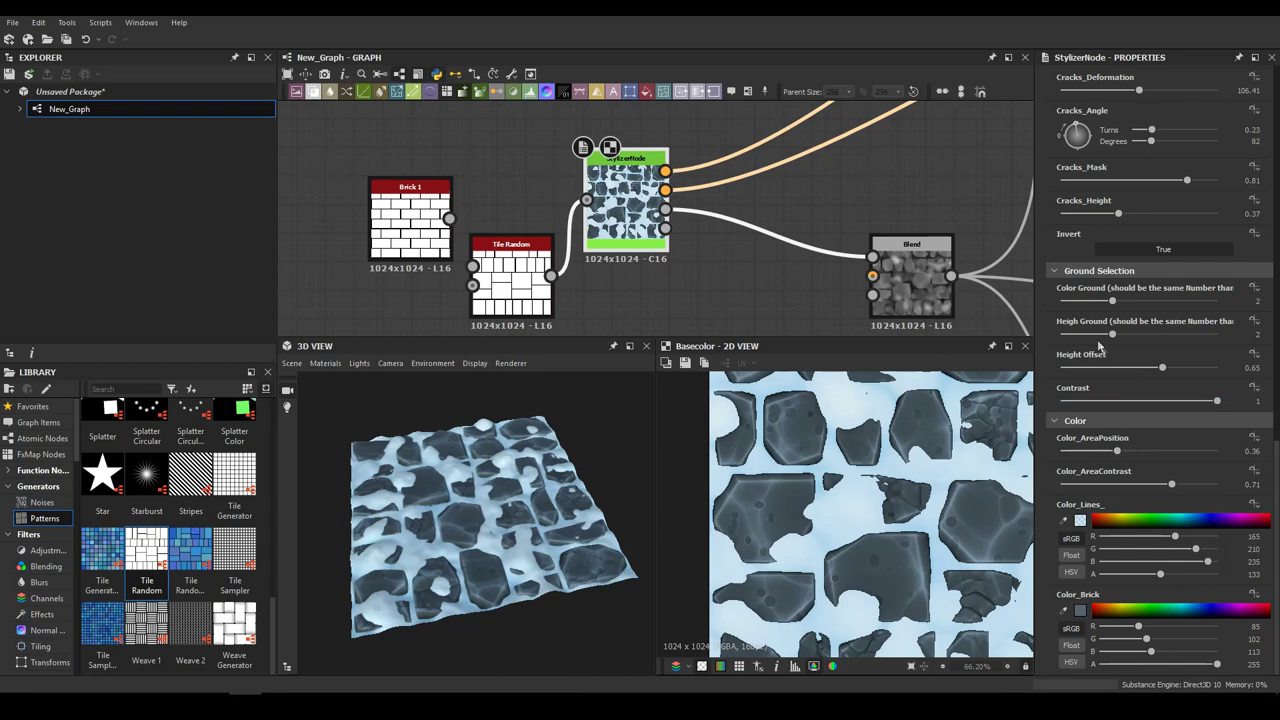
click(1062, 334)
click(1062, 301)
drag(386, 550, 530, 500)
scroll(491, 567, up, 3)
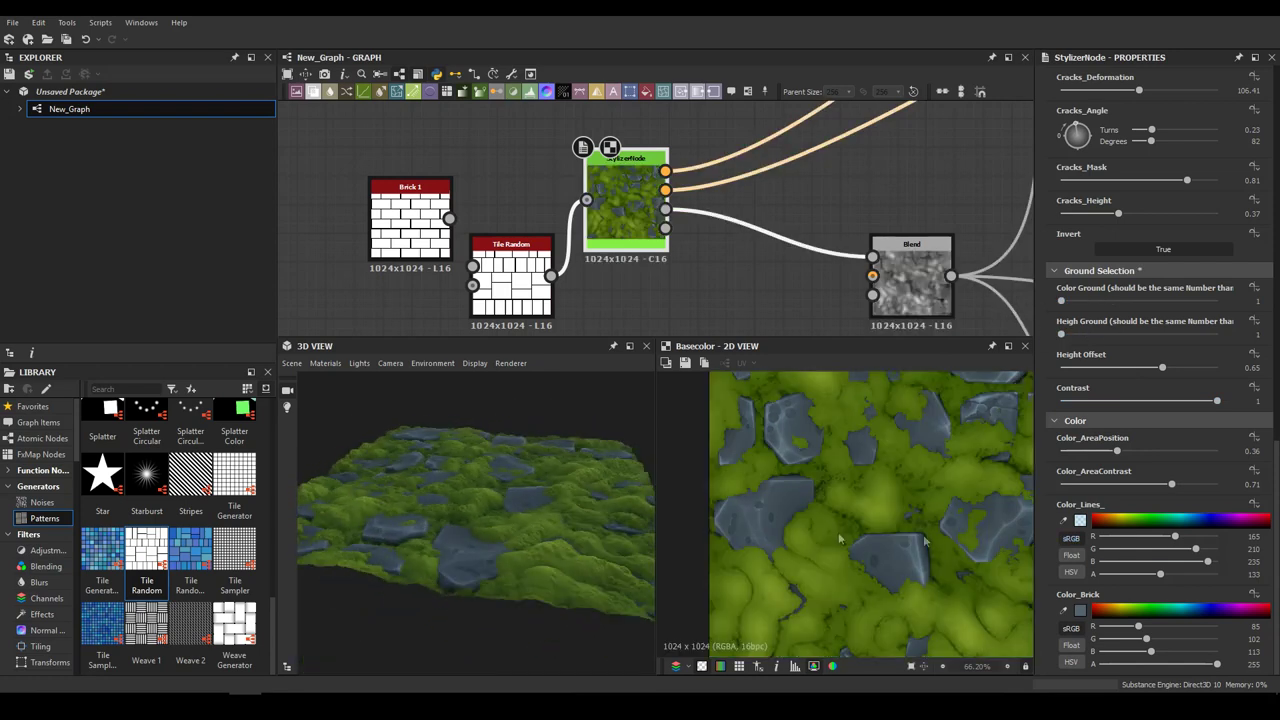
Set Height Offset to 0.48 and Color_AreaPosition to 0.3, checking the stones in the 3D view
drag(1162, 367, 1135, 367)
drag(488, 499, 600, 565)
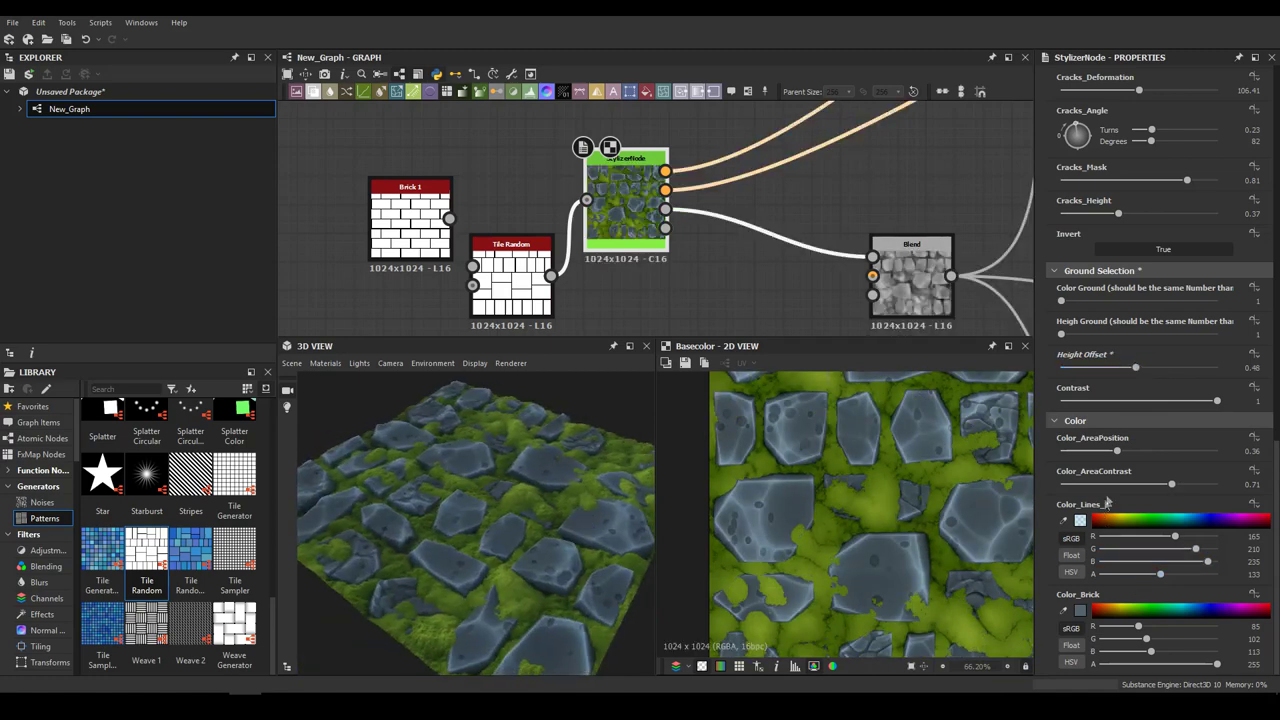
drag(1119, 453, 1108, 451)
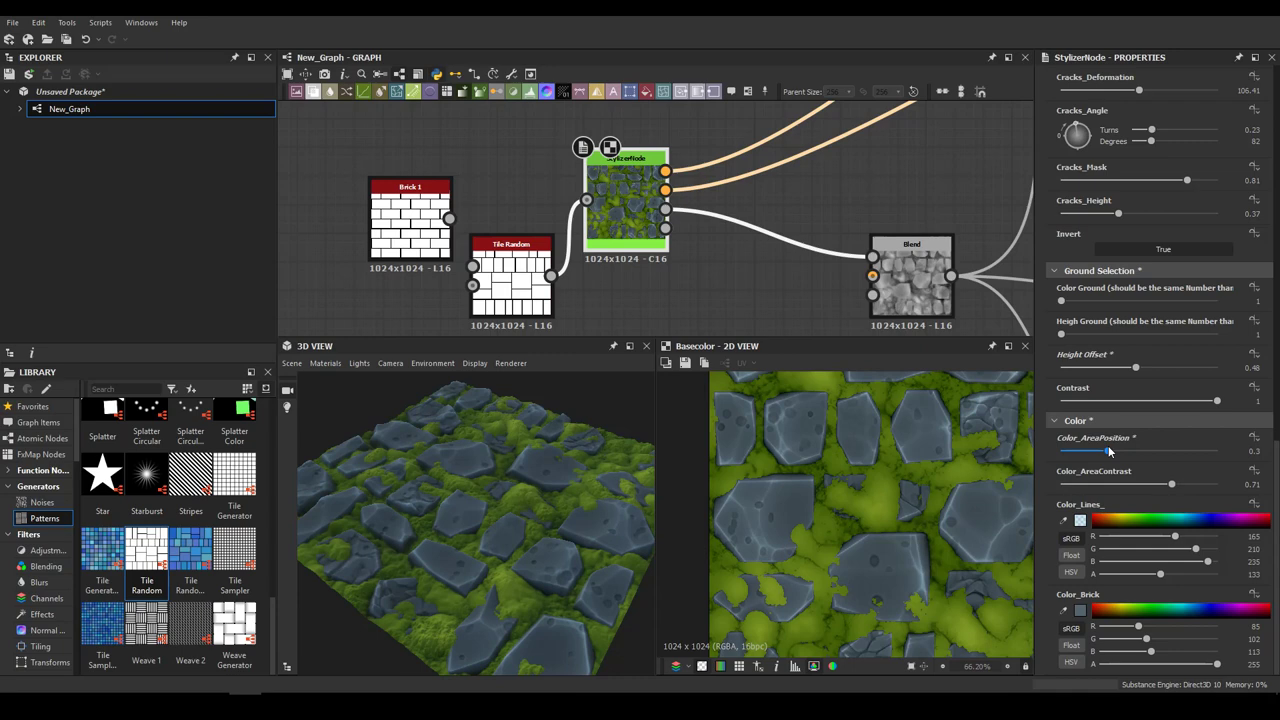
drag(461, 550, 548, 530)
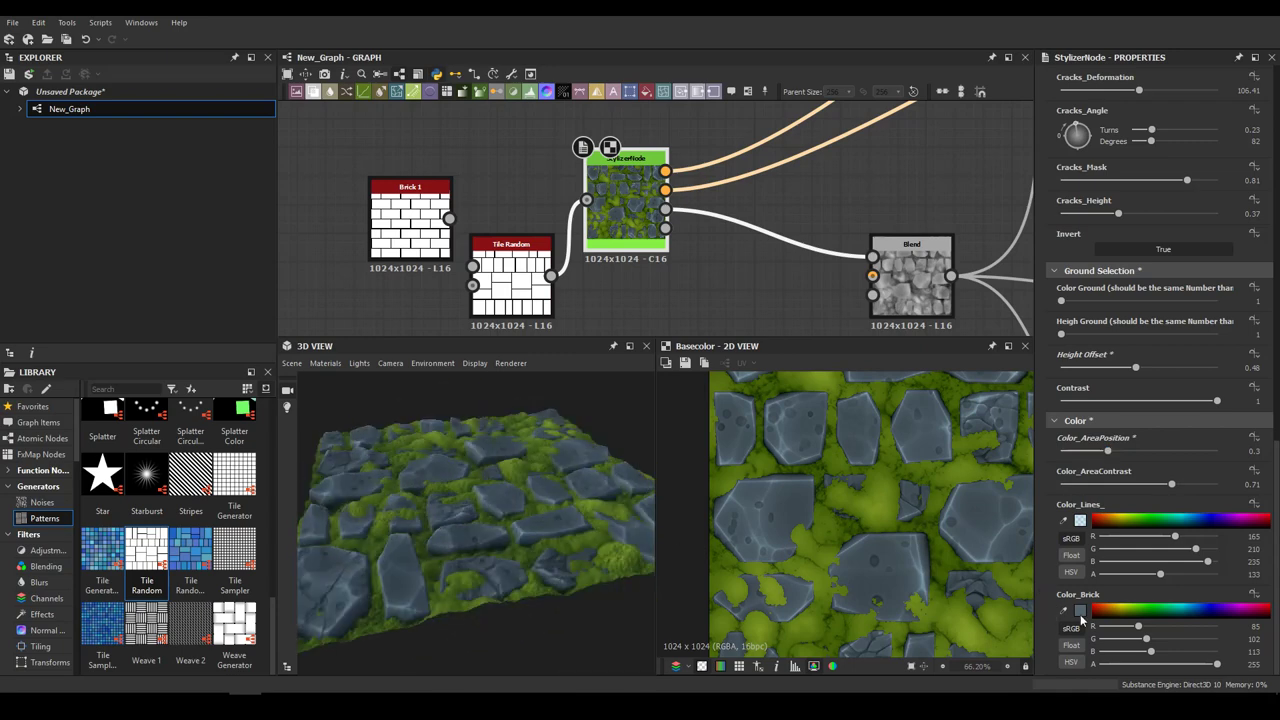
Shift the Color_Brick hue to a muted brown (RGB 113, 99, 85) and check the stones in 3D
click(1080, 612)
click(733, 457)
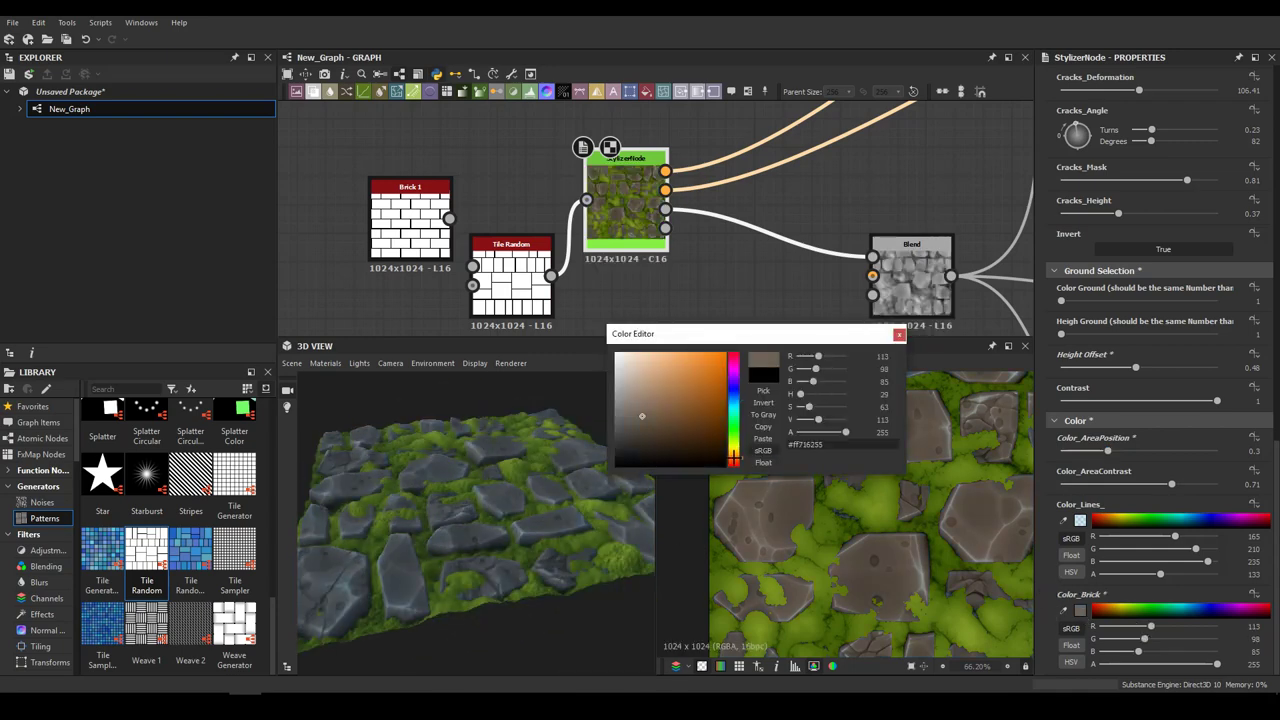
drag(417, 546, 500, 480)
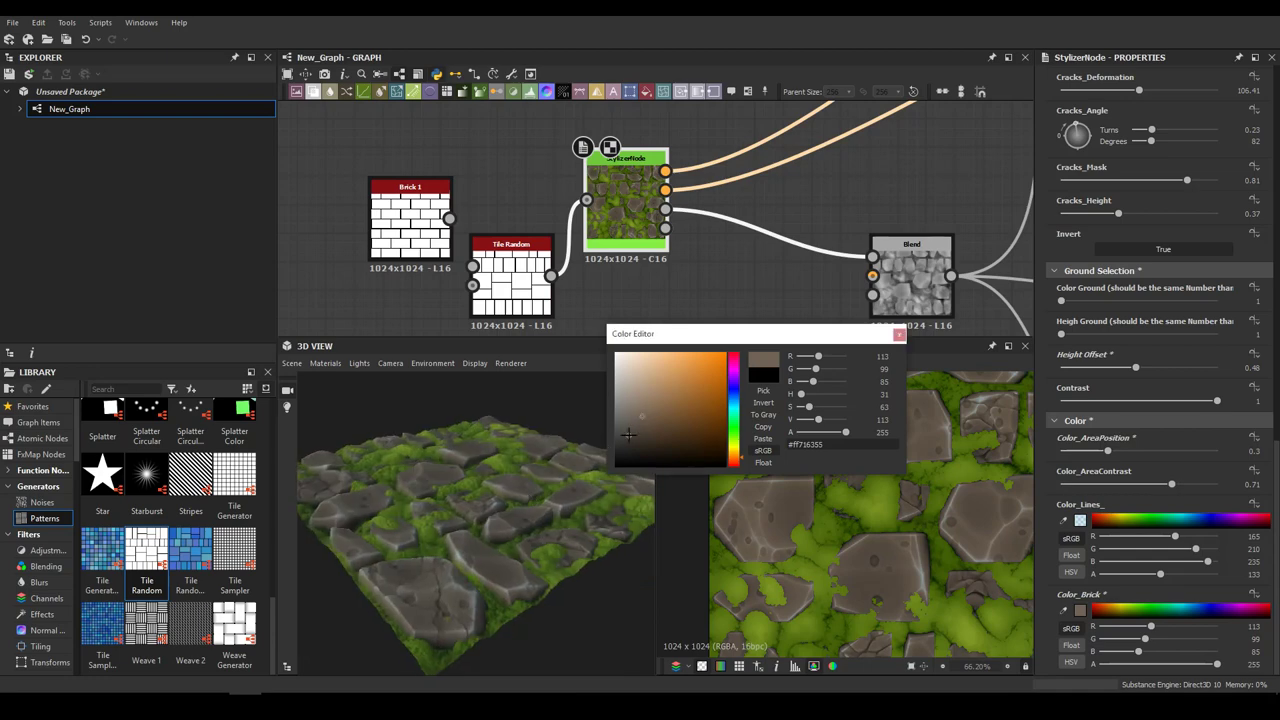
Try darker brown shades for Color_Brick, ending on #524130
click(634, 437)
click(652, 431)
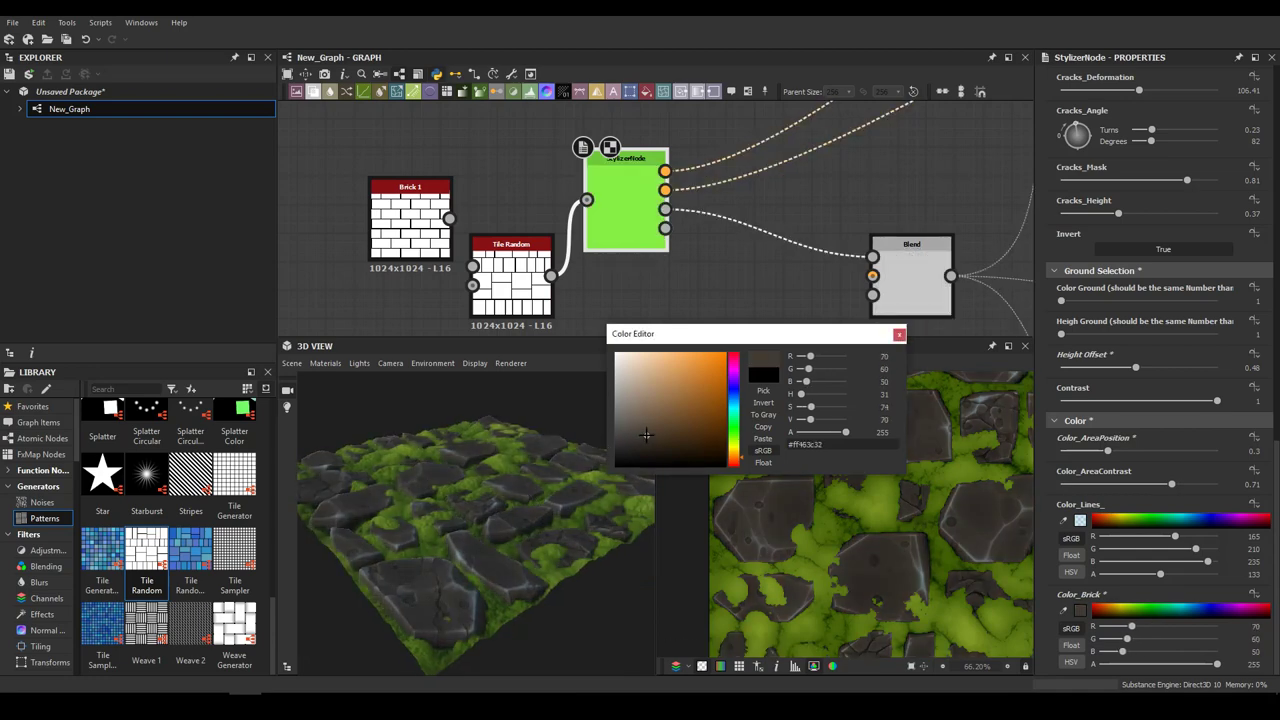
click(660, 429)
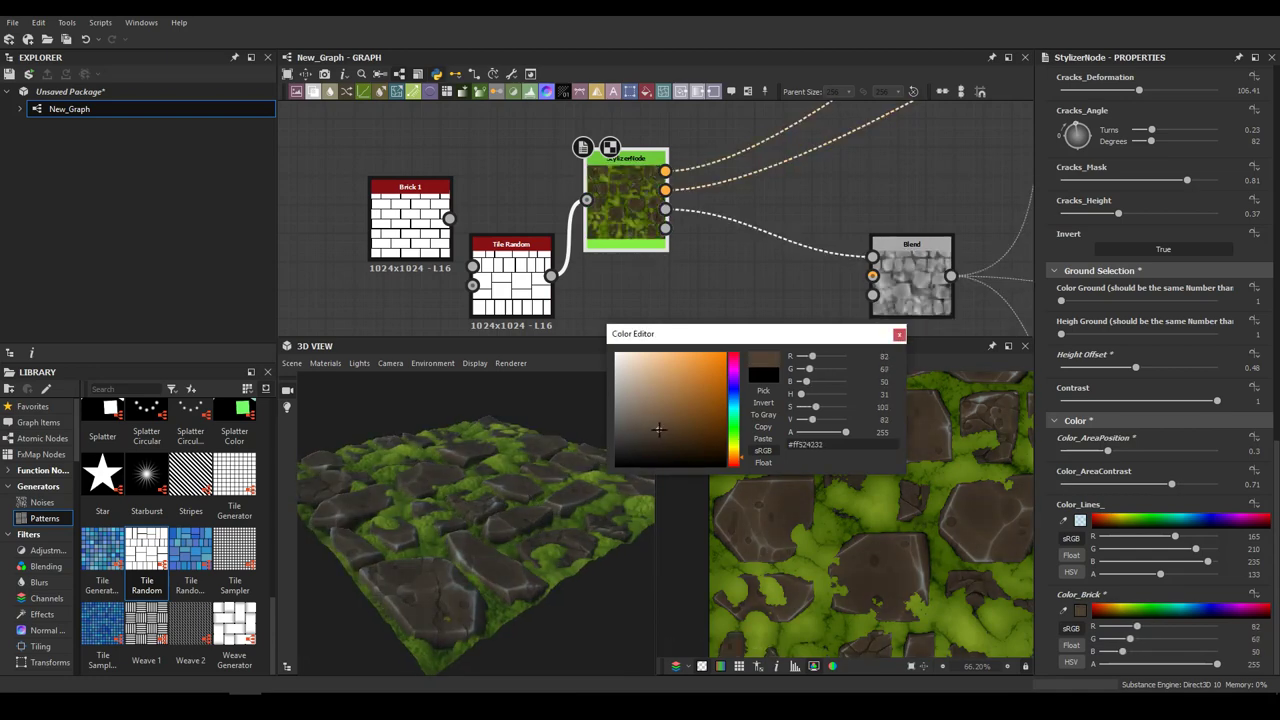
drag(834, 436, 900, 434)
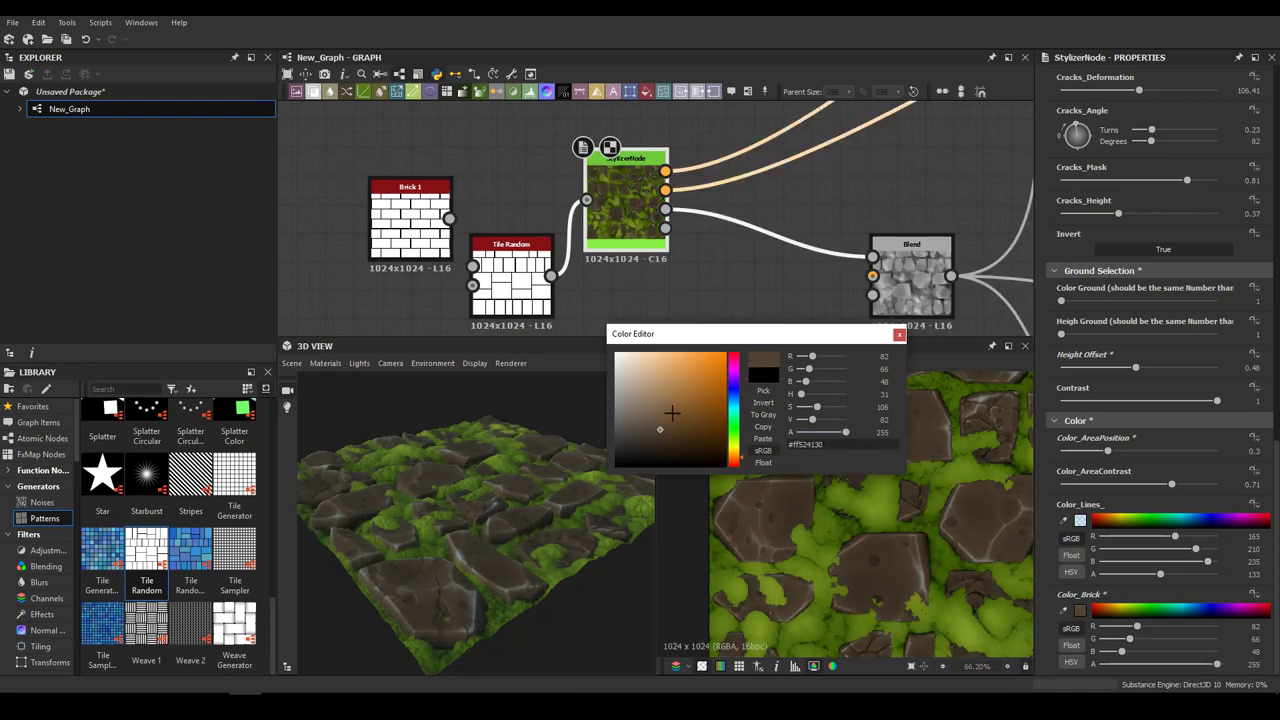
Set Color_Brick to a grey-brown (RGB 103, 94, 85), close the color editor, and inspect the stones in 3D
drag(649, 418, 640, 420)
click(632, 420)
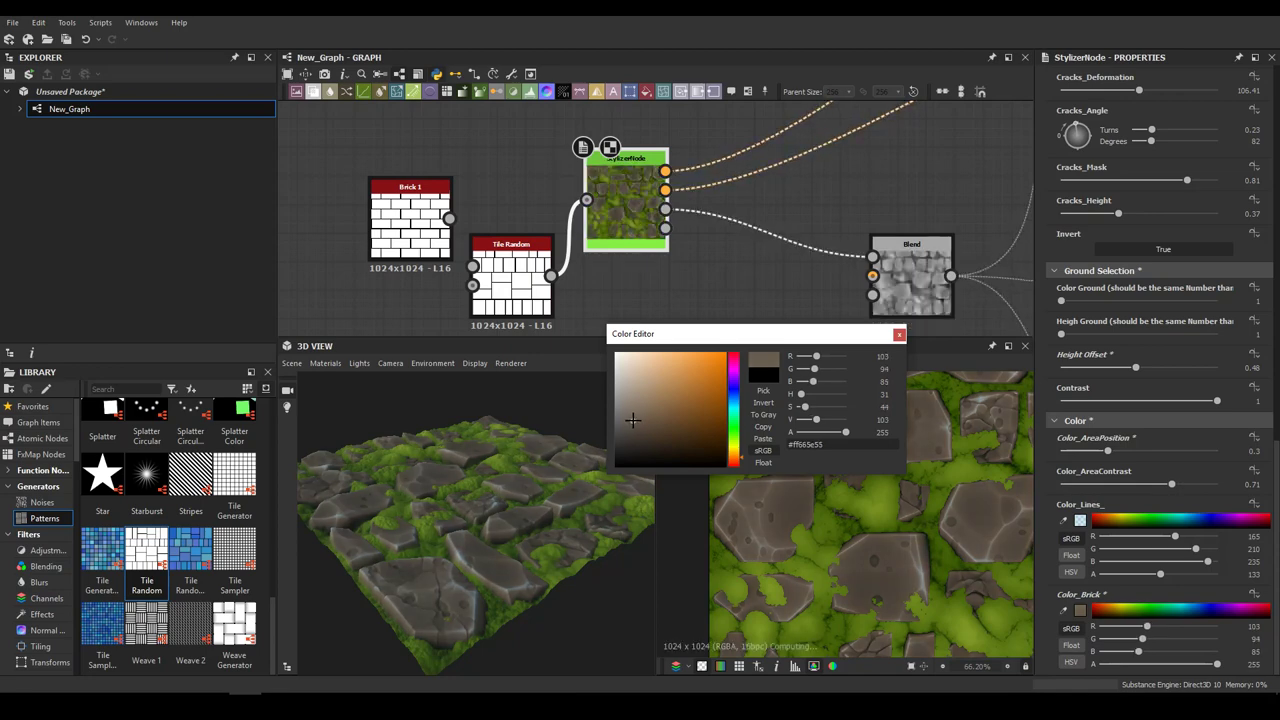
click(899, 336)
drag(608, 452, 690, 521)
scroll(516, 552, up, 5)
drag(516, 552, 618, 500)
scroll(518, 513, down, 6)
Reconnect the Tile Generator to the StylizerNode input, move Tile Random beneath it, and inspect the resulting stones in 3D
middle_drag(540, 222, 567, 283)
scroll(568, 281, down, 3)
drag(550, 299, 484, 202)
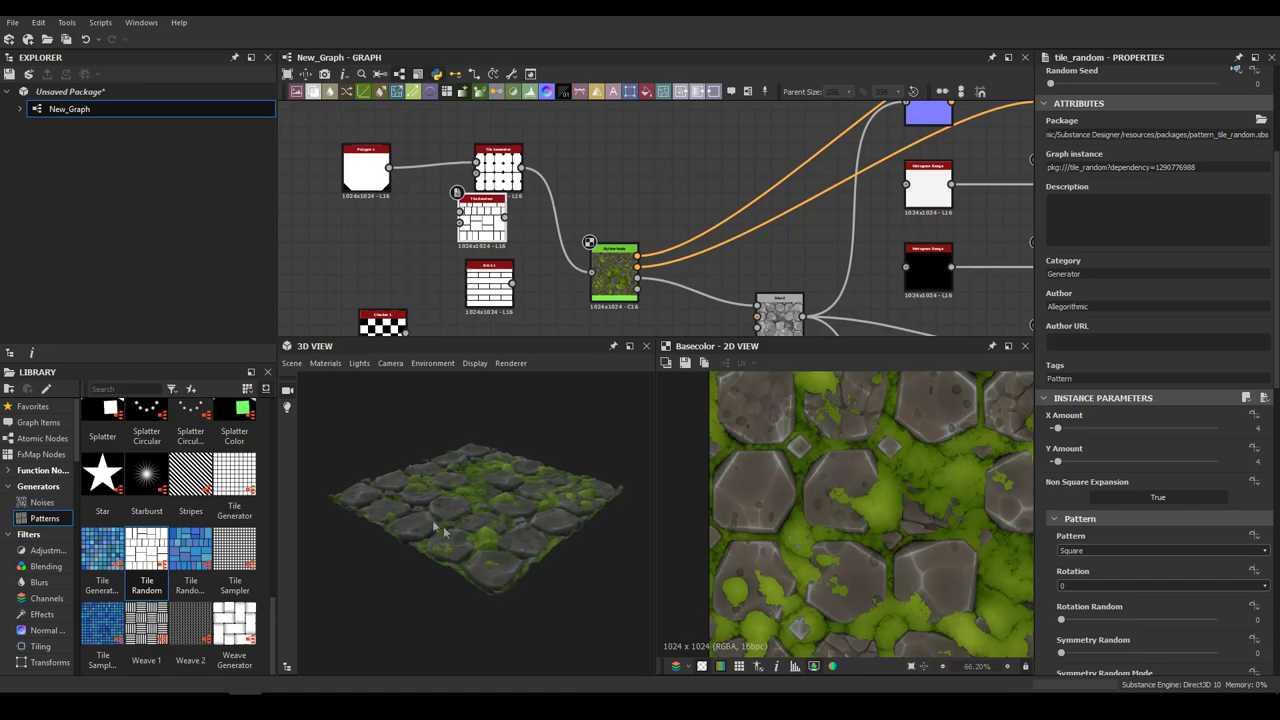
scroll(440, 543, up, 5)
drag(394, 543, 553, 509)
scroll(553, 509, down, 5)
drag(440, 523, 604, 497)
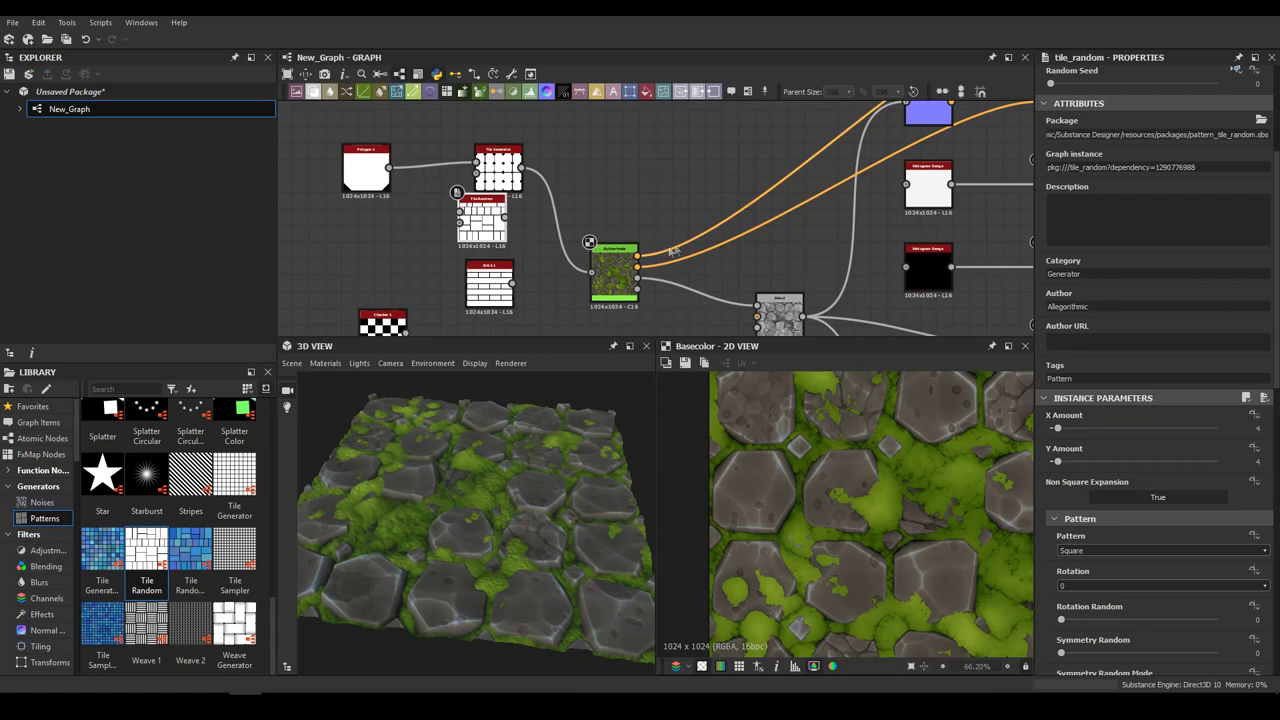
Review the whole node graph and examine the mossy stone surface in 3D from several angles
key(f)
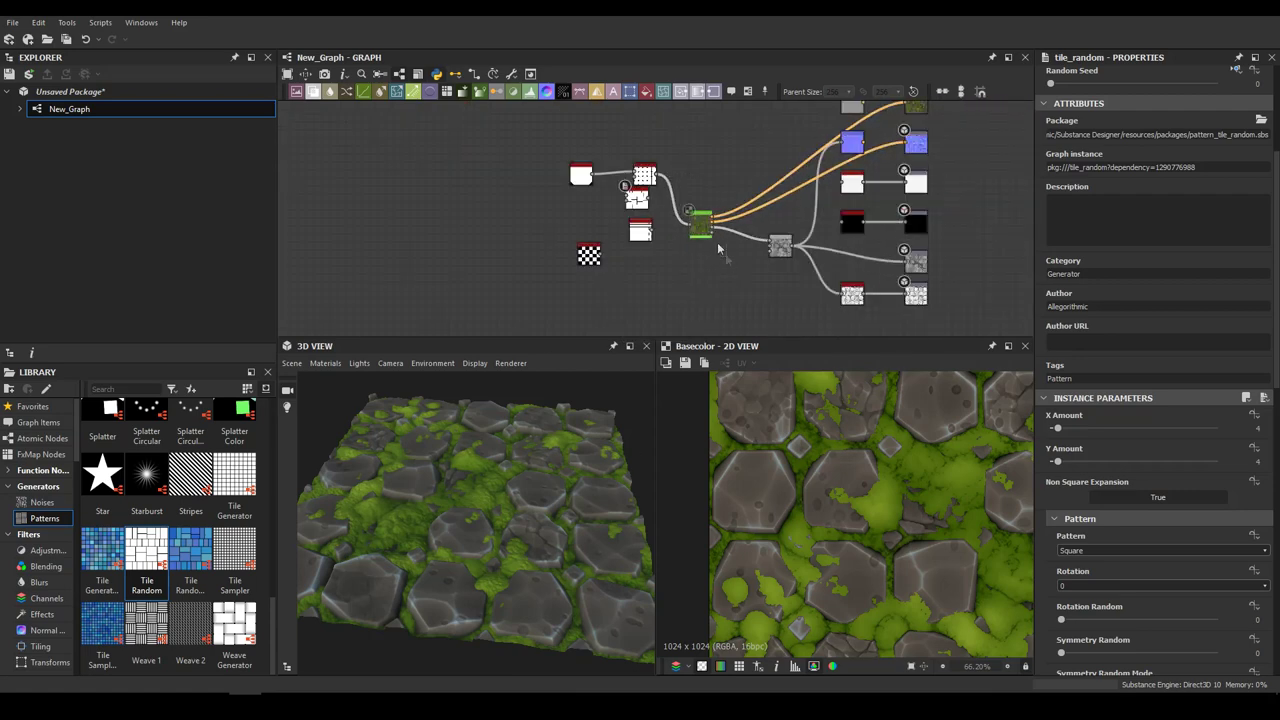
scroll(696, 261, up, 3)
scroll(458, 478, up, 5)
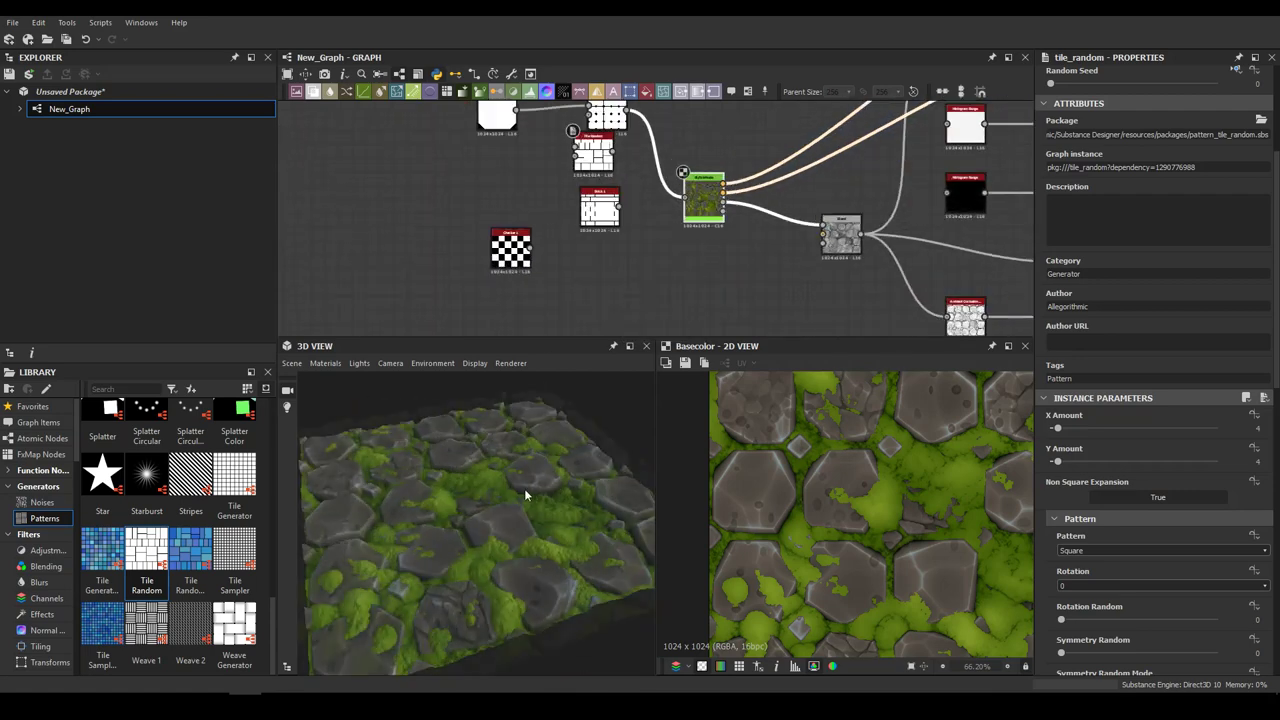
scroll(530, 454, down, 5)
drag(406, 439, 539, 470)
scroll(539, 470, down, 3)
drag(429, 474, 627, 501)
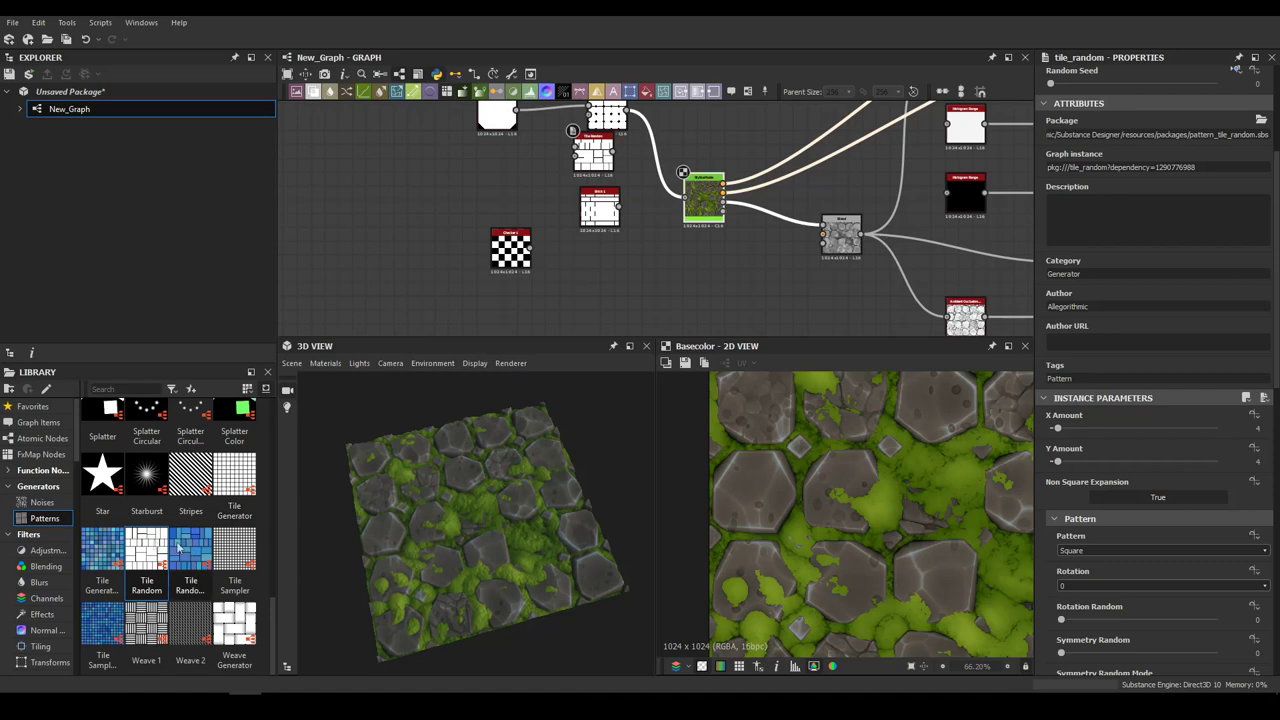
Browse the library's Noises category and examine the pattern nodes around the StylizerNode
click(44, 503)
middle_drag(701, 230, 518, 303)
scroll(518, 303, down, 4)
scroll(518, 303, up, 3)
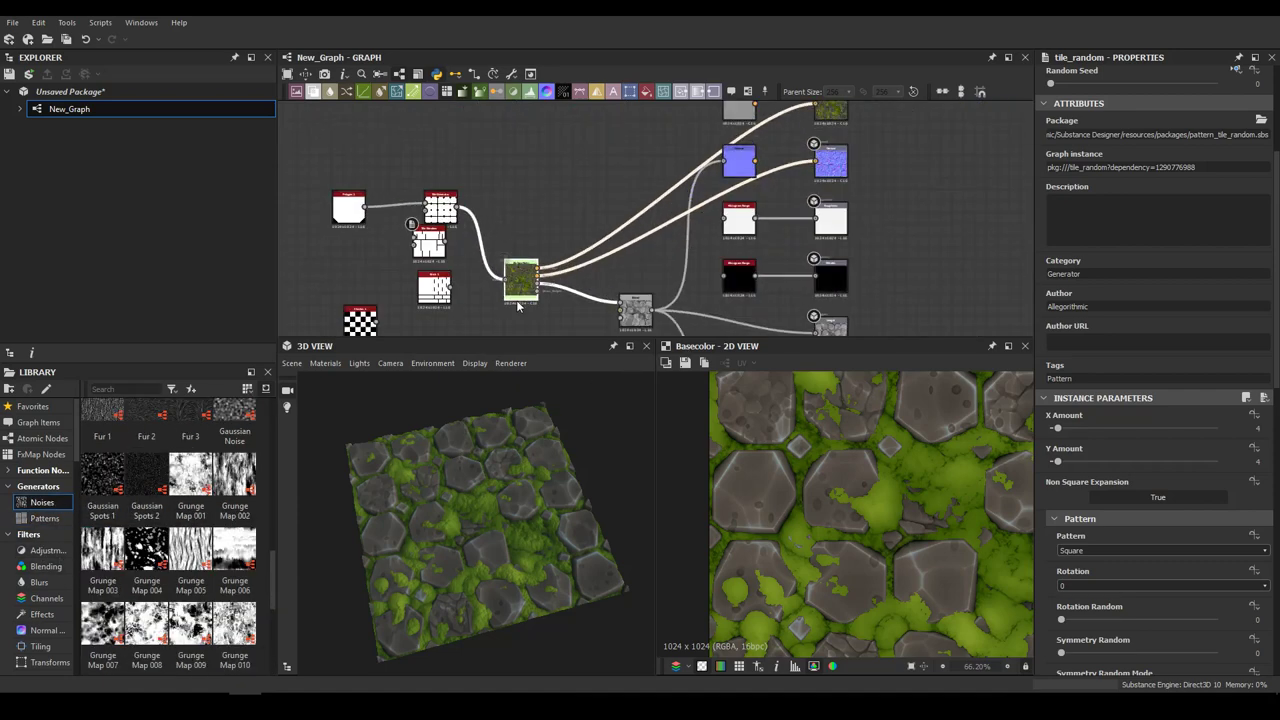
scroll(518, 306, up, 3)
drag(455, 190, 458, 172)
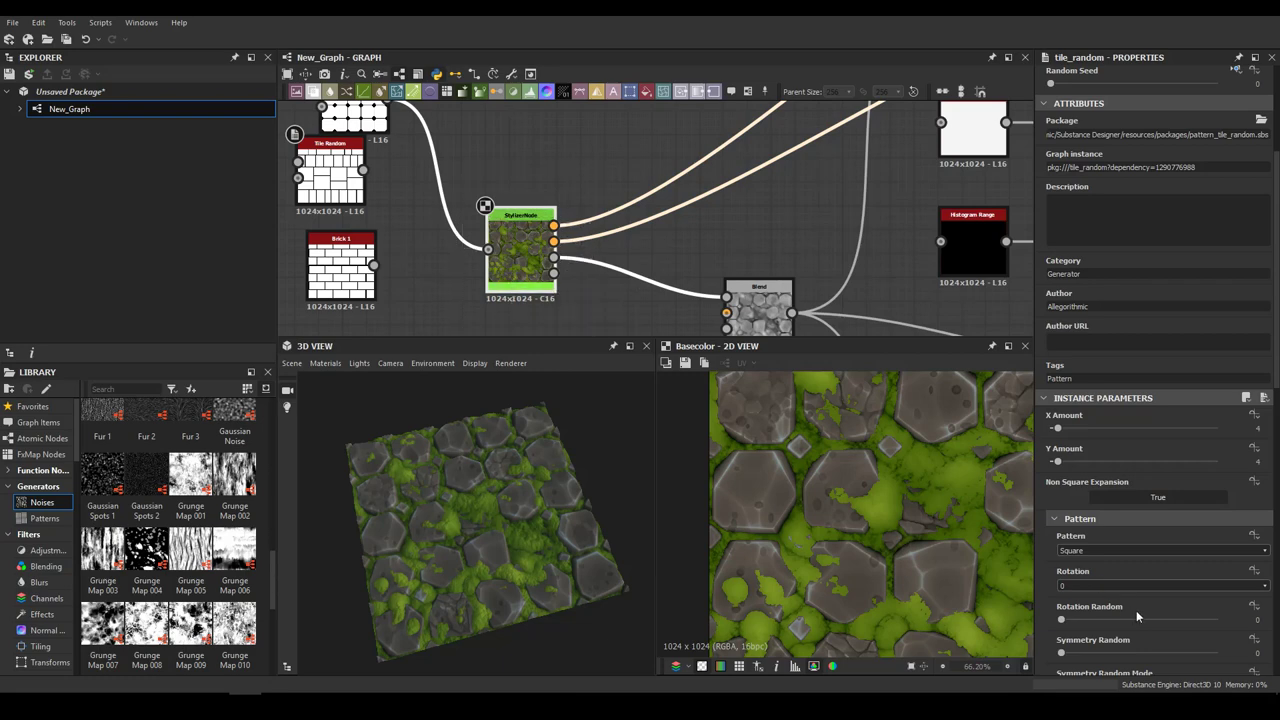
Look through the Tile Random instance parameters and examine the mossy stones up close in 3D
scroll(1136, 612, down, 3)
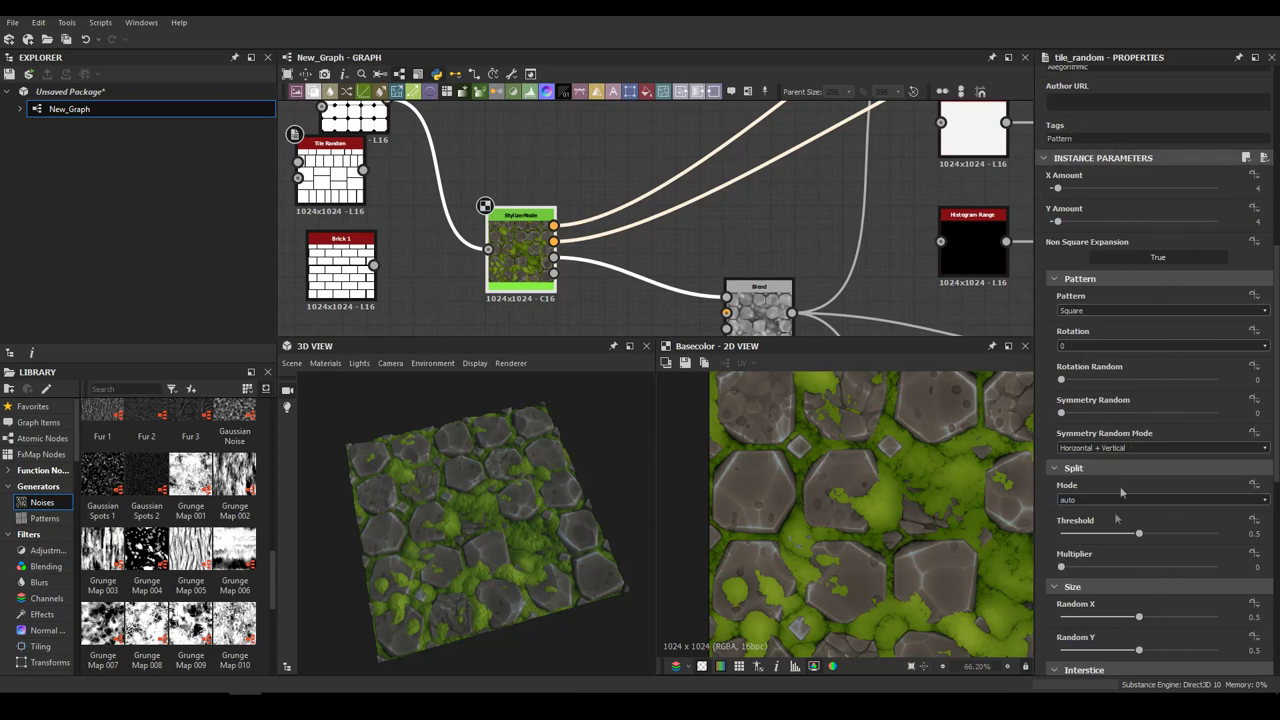
scroll(1121, 492, down, 4)
scroll(477, 571, down, 2)
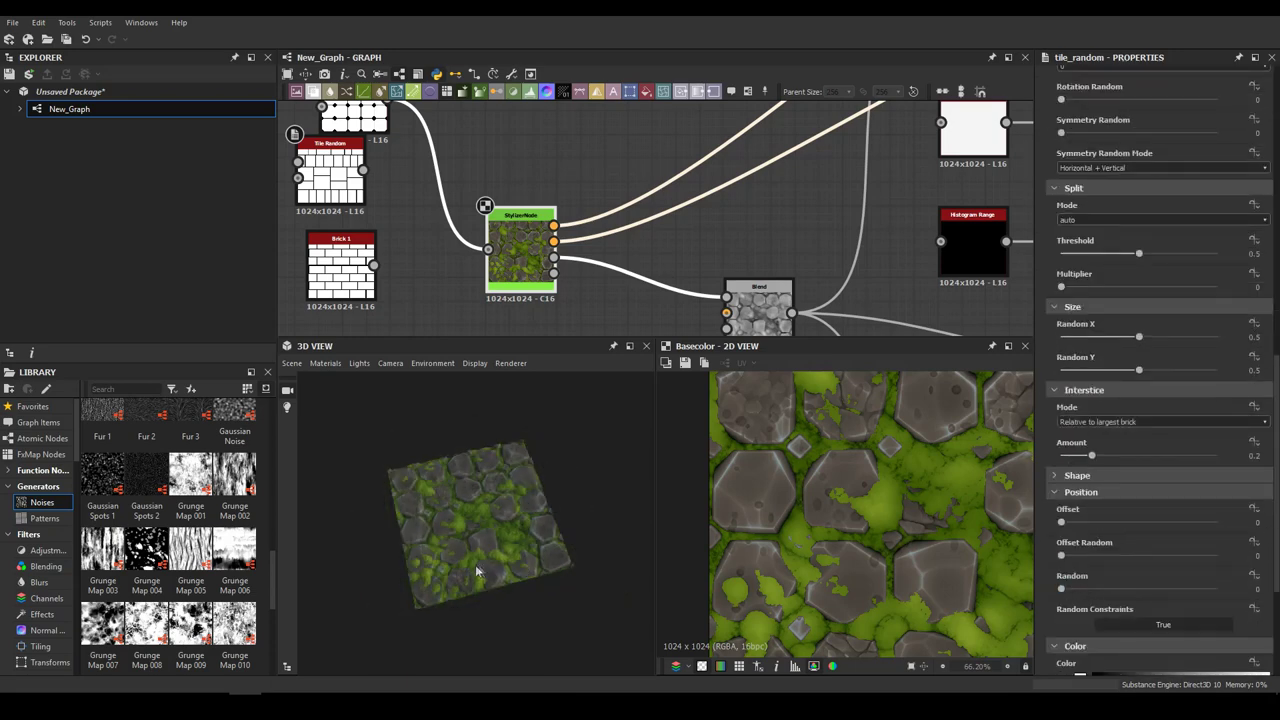
scroll(477, 571, up, 5)
drag(448, 533, 620, 566)
drag(493, 556, 659, 542)
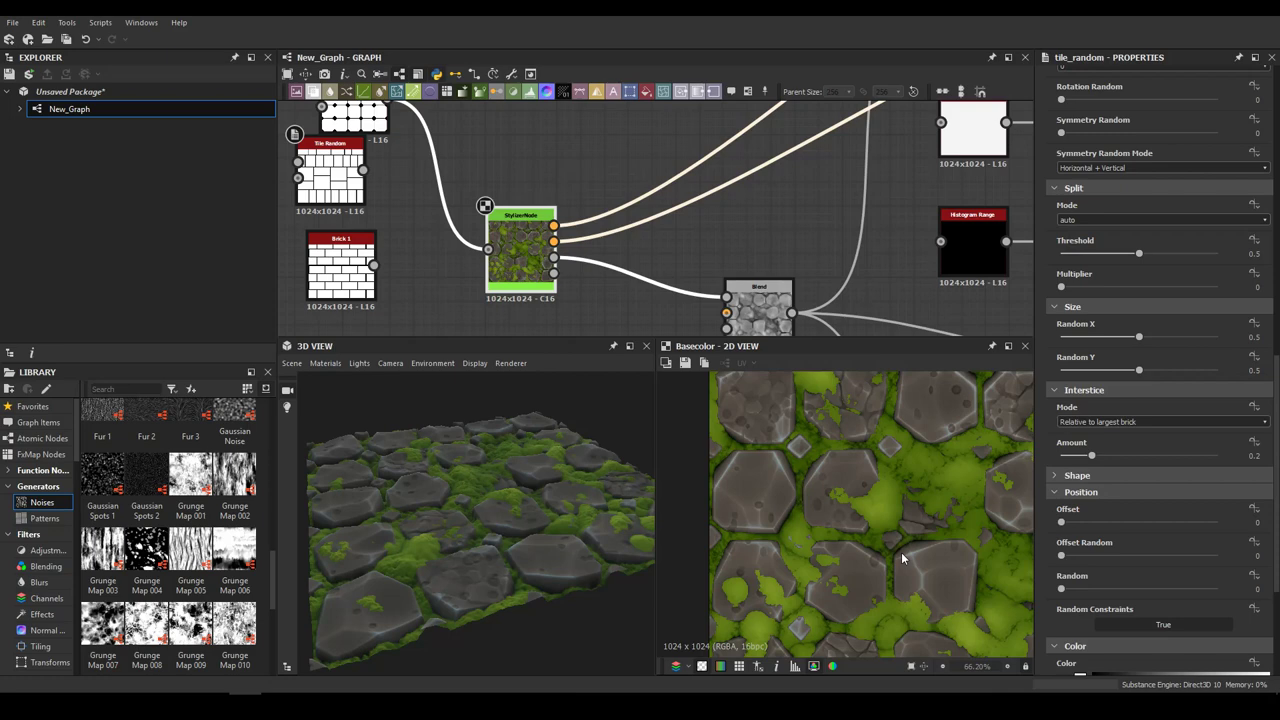
Line up the Tile Generator and Brick 1 nodes in a column with the Tile Random node
scroll(655, 320, down, 3)
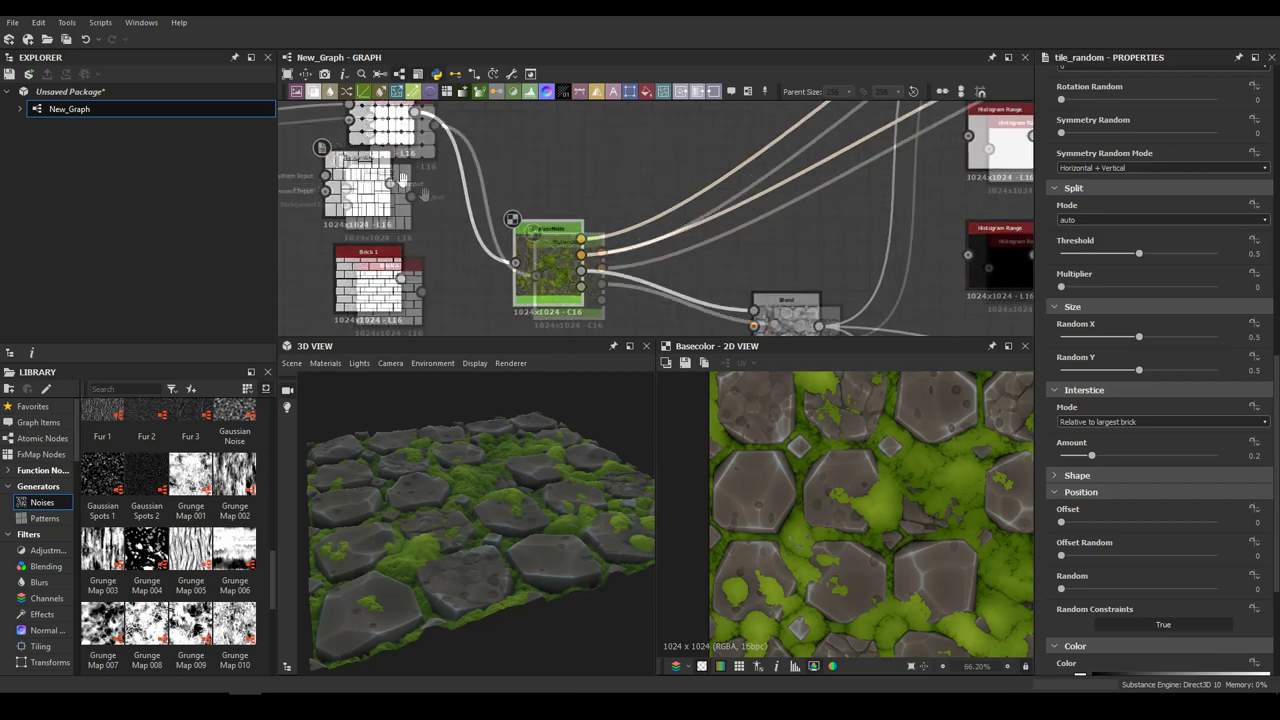
drag(446, 161, 434, 147)
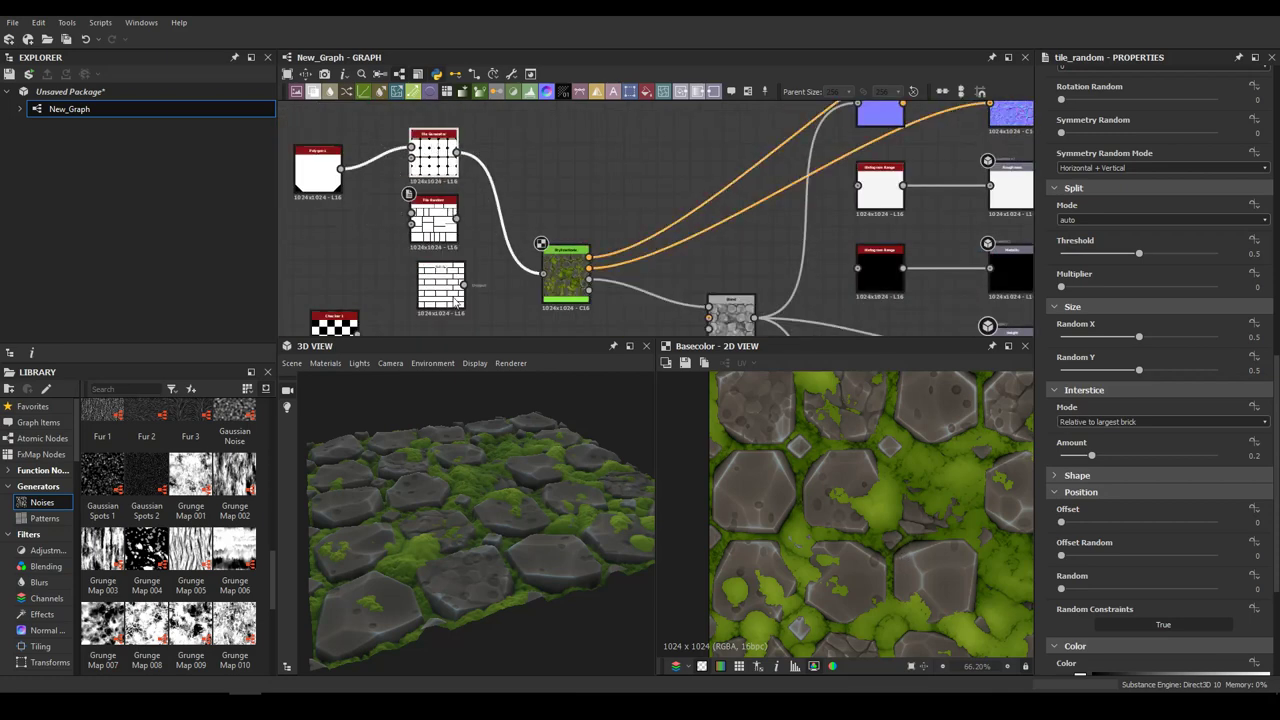
drag(449, 293, 441, 294)
middle_drag(443, 296, 466, 222)
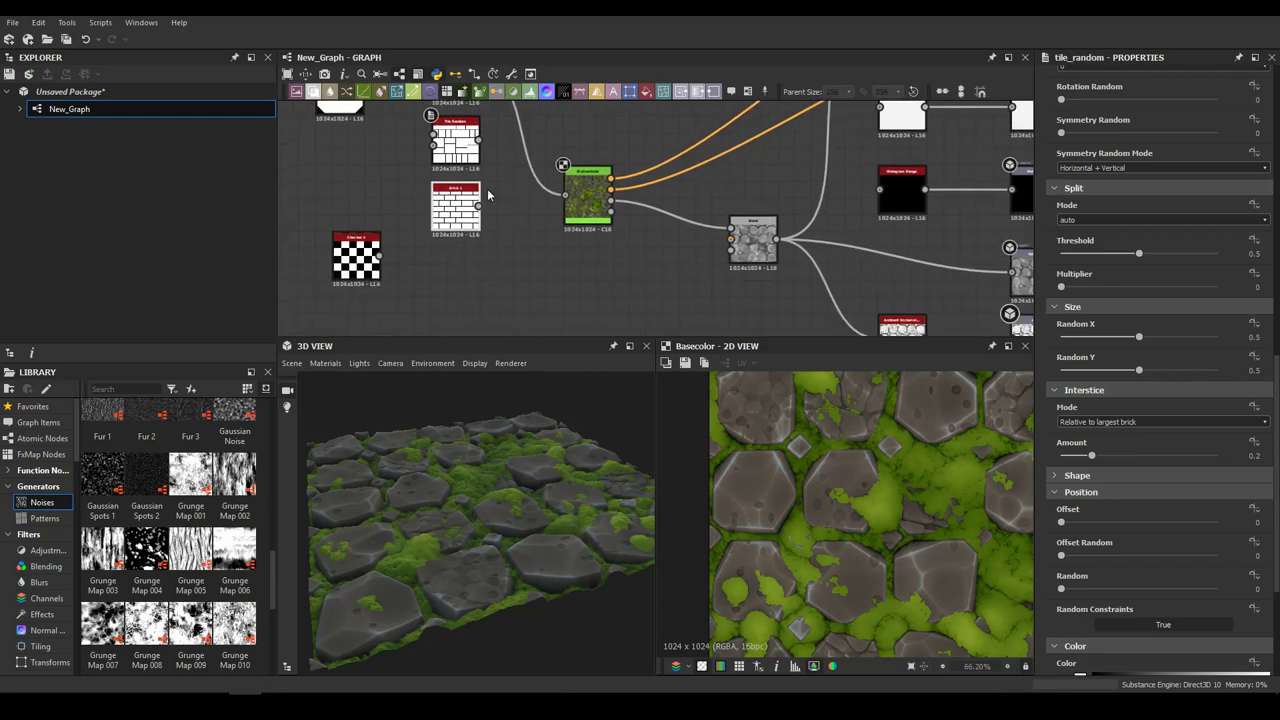